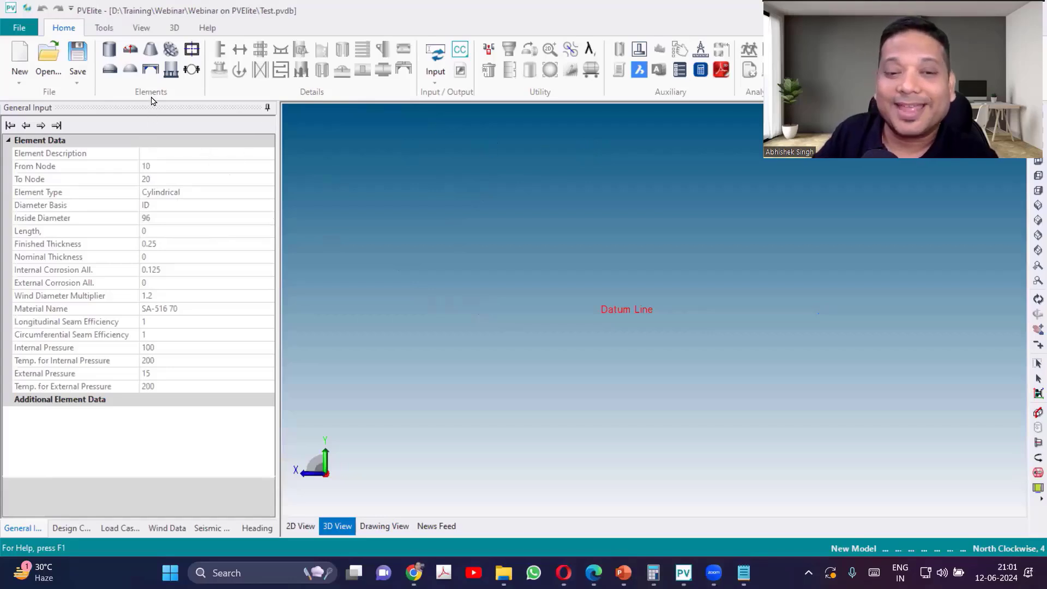
Step: Insert a cylindrical shell element at the datum line and set its element description to SHELL
{"action": "left_click", "coordinate": [109, 50]}
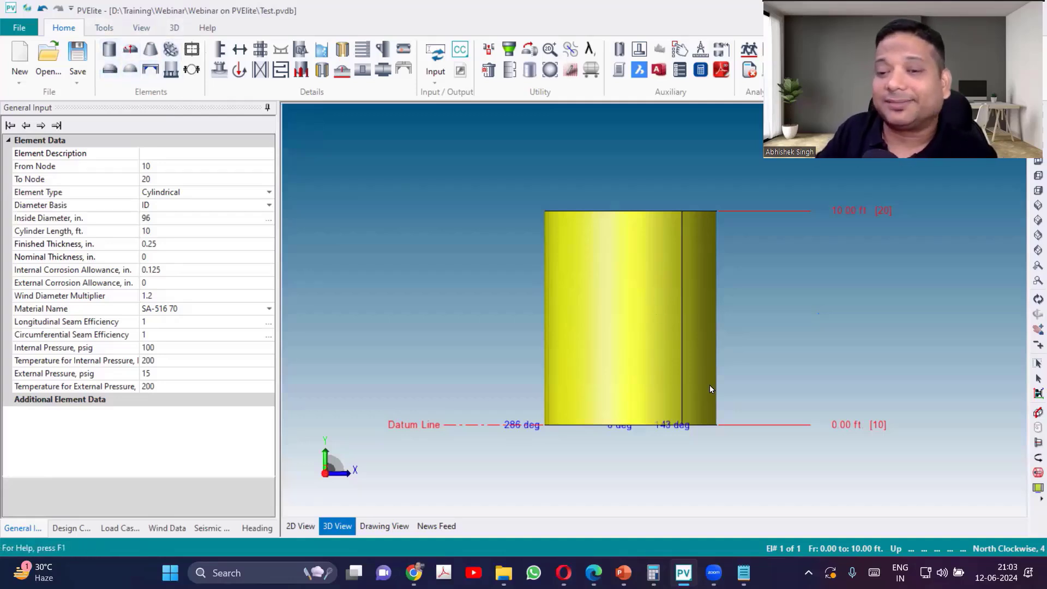
{"action": "scroll", "coordinate": [709, 385], "scroll_direction": "up", "scroll_amount": 2}
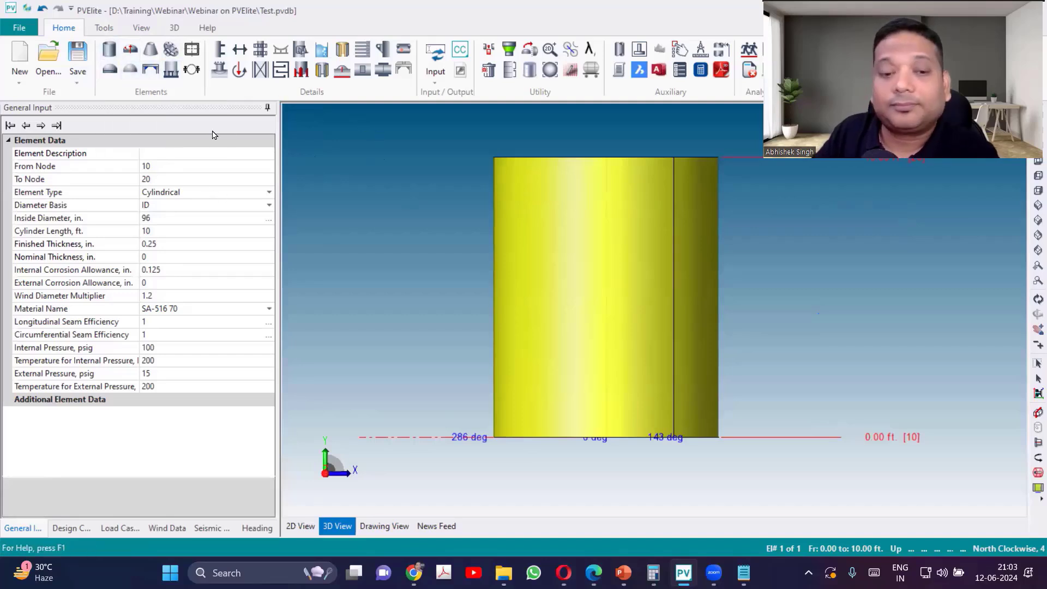
{"action": "left_click", "coordinate": [171, 155]}
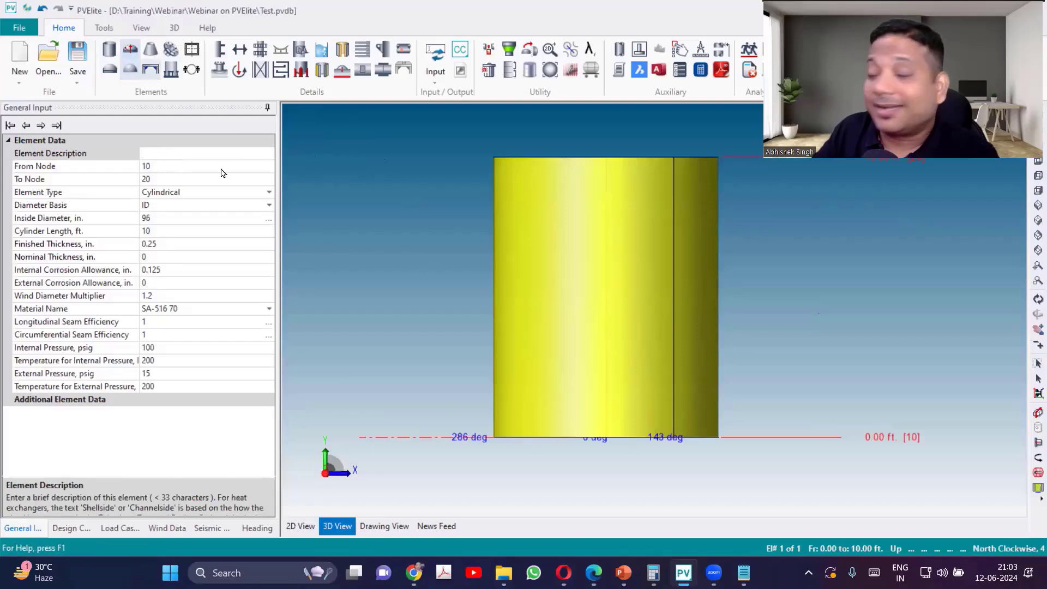
{"action": "left_click", "coordinate": [192, 157]}
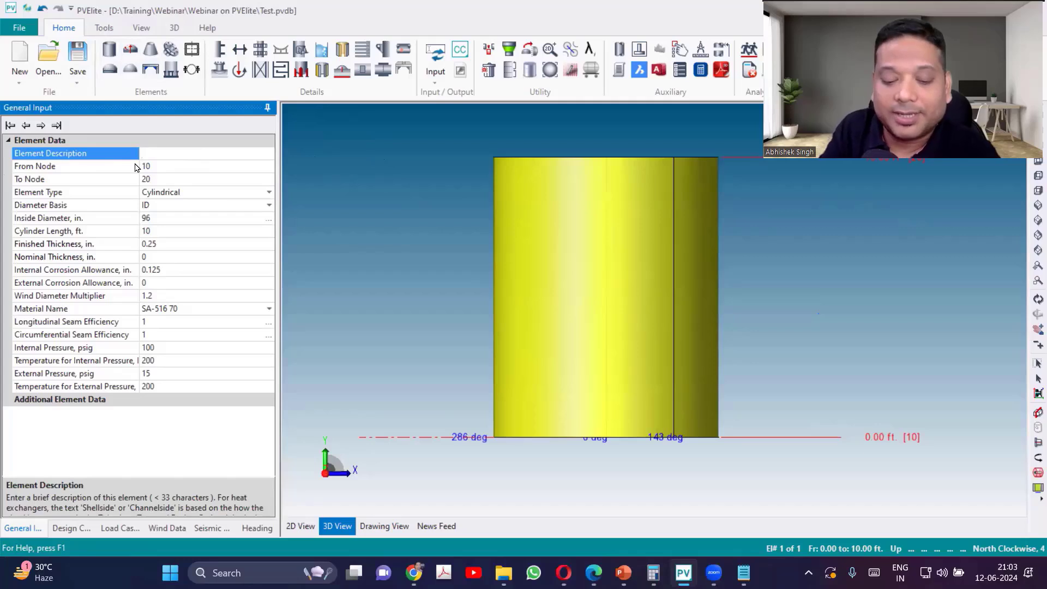
{"action": "type", "text": "SHELL"}
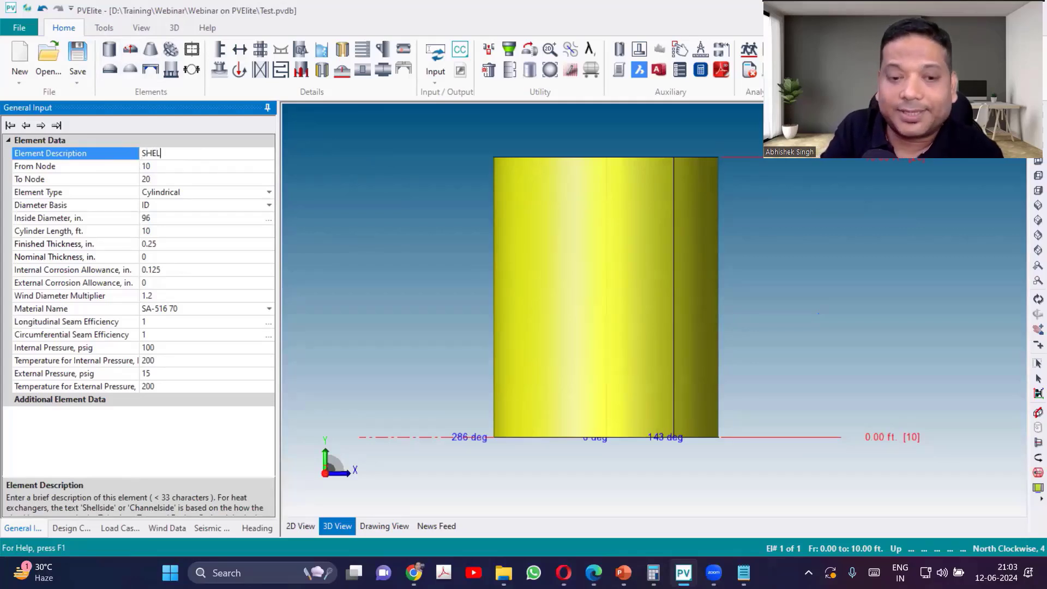
{"action": "left_click", "coordinate": [136, 167]}
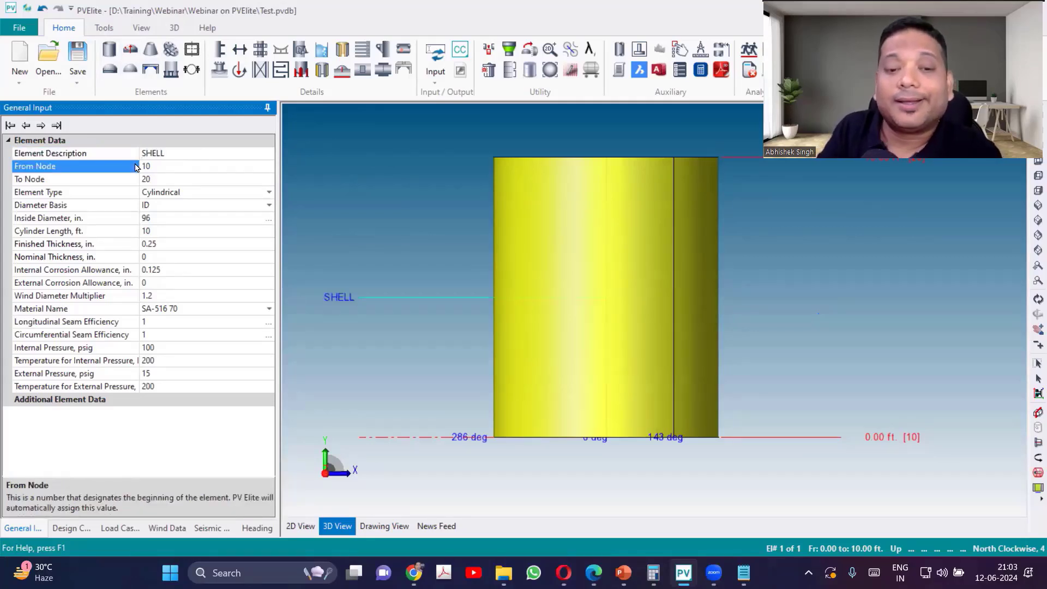
{"action": "left_click", "coordinate": [161, 180]}
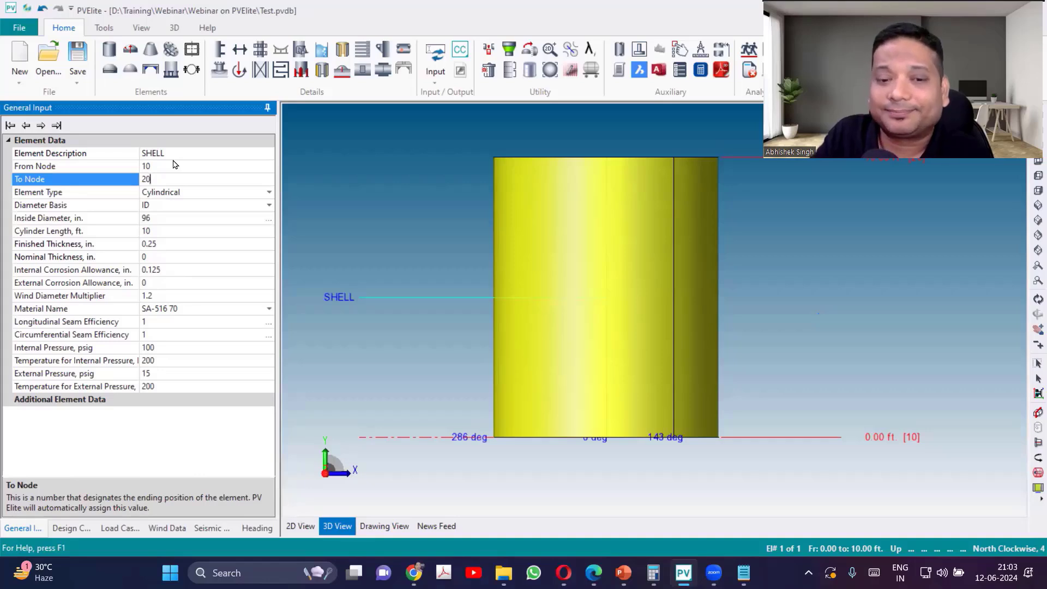
{"action": "left_click", "coordinate": [183, 195]}
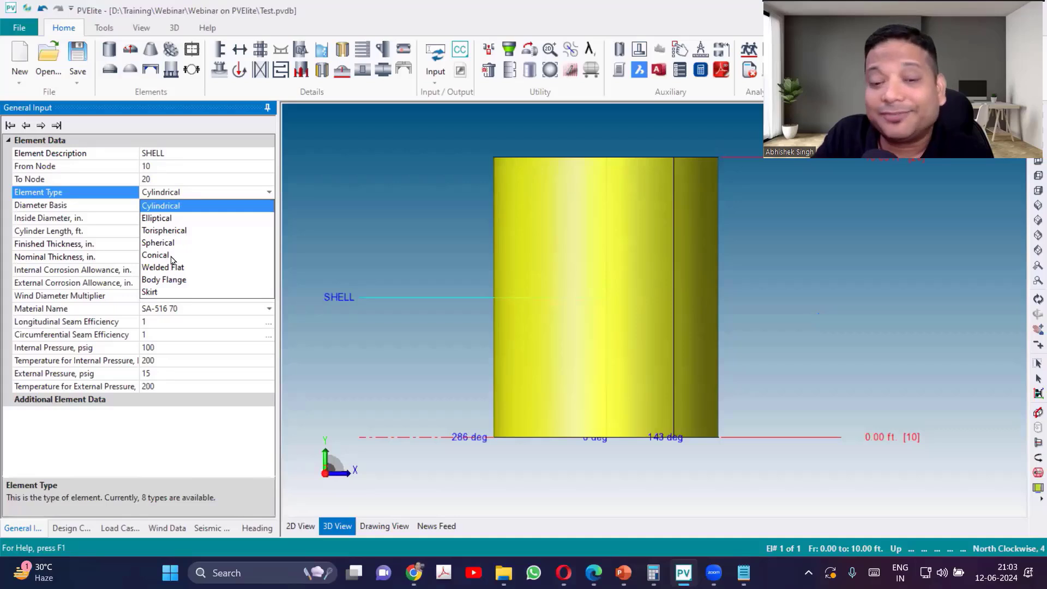
{"action": "left_click", "coordinate": [380, 209]}
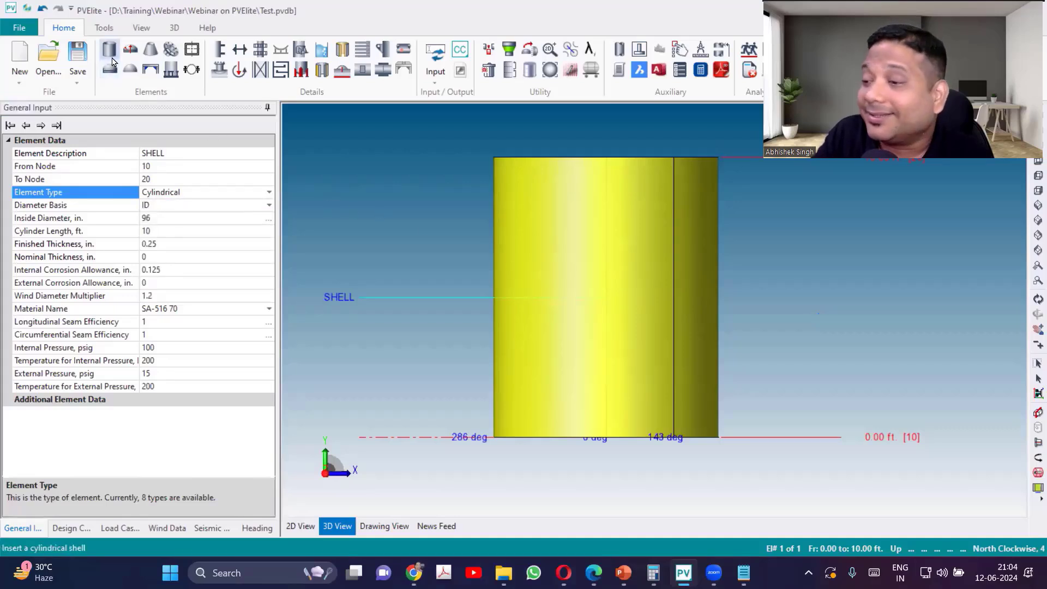
{"action": "left_click", "coordinate": [245, 194]}
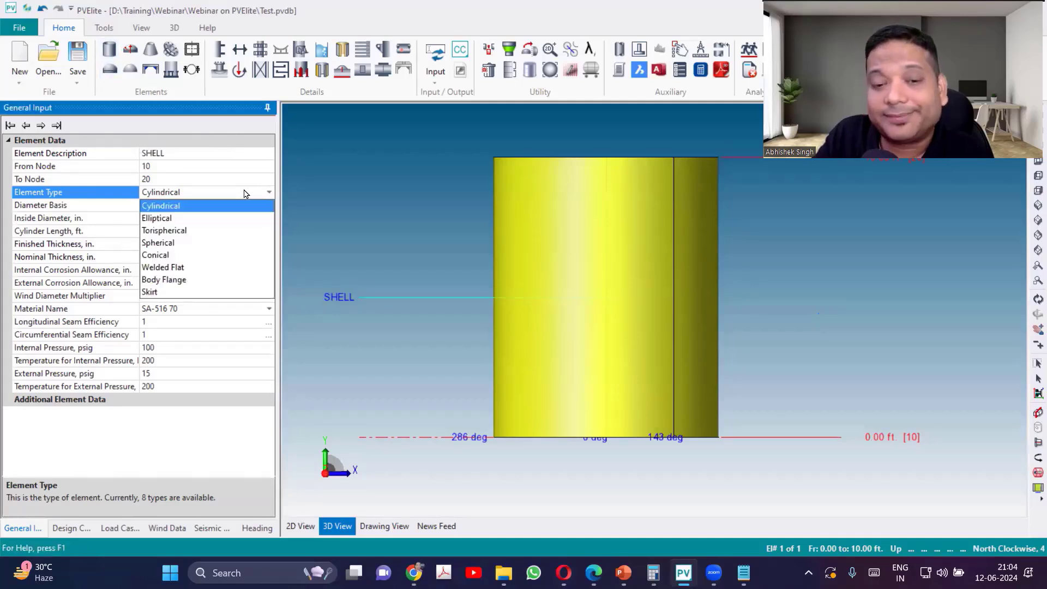
{"action": "left_click", "coordinate": [245, 194]}
{"action": "left_click", "coordinate": [674, 271]}
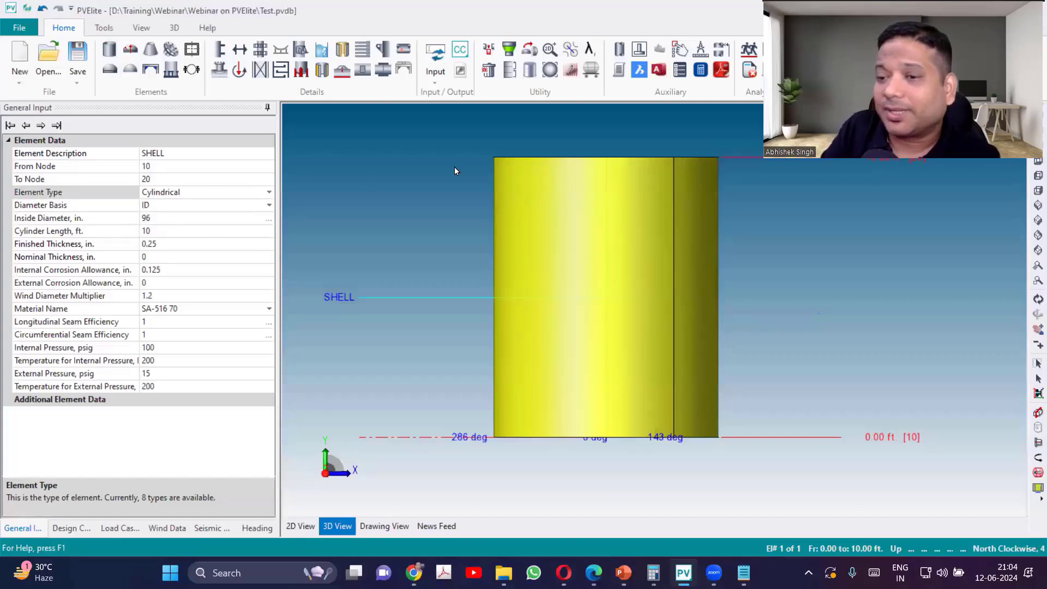
Step: Switch the model's units from ENGLISH to SI_ASME and accept the unit conversion constants
{"action": "left_click_drag", "start_coordinate": [817, 108], "coordinate": [810, 245]}
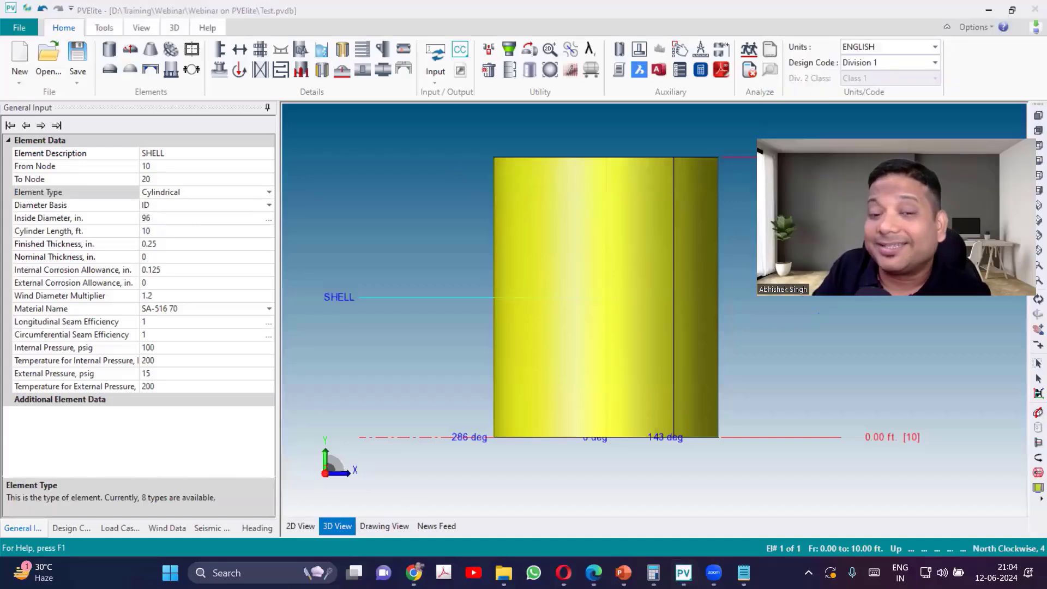
{"action": "left_click", "coordinate": [973, 104]}
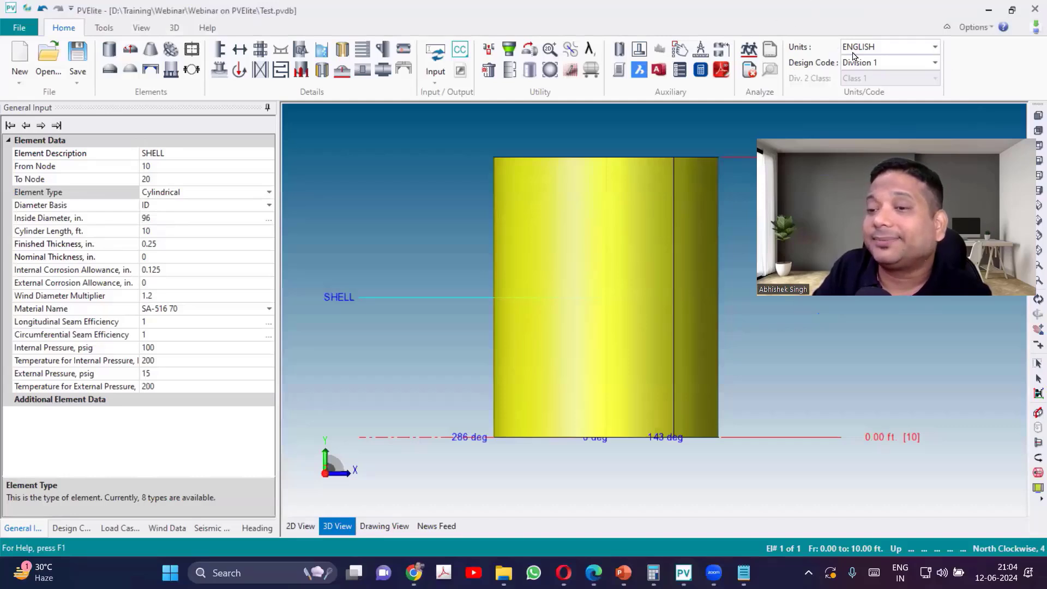
{"action": "left_click", "coordinate": [934, 47]}
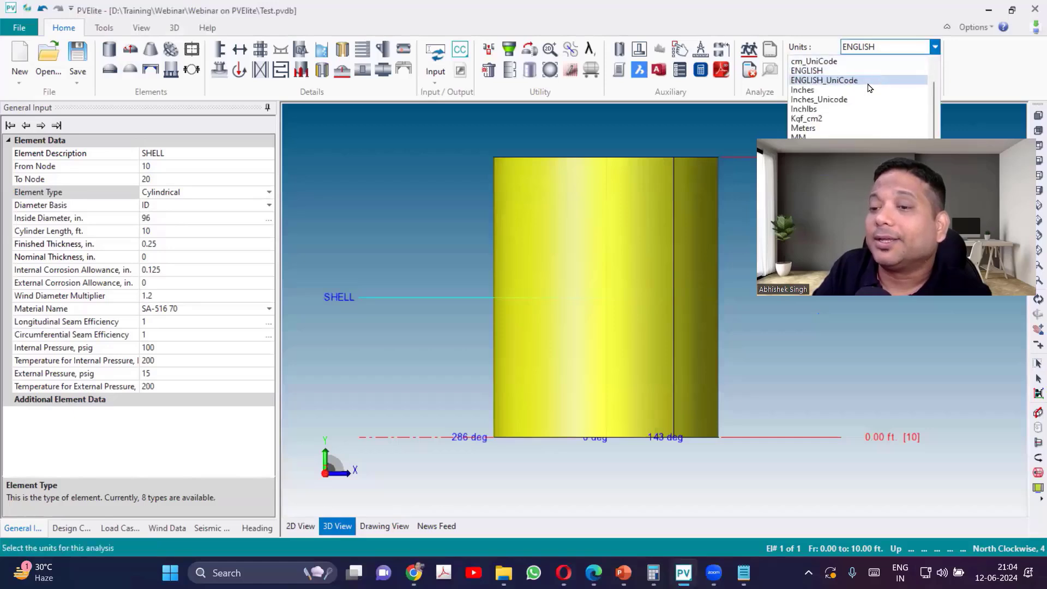
{"action": "scroll", "coordinate": [839, 125], "scroll_direction": "down", "scroll_amount": 2}
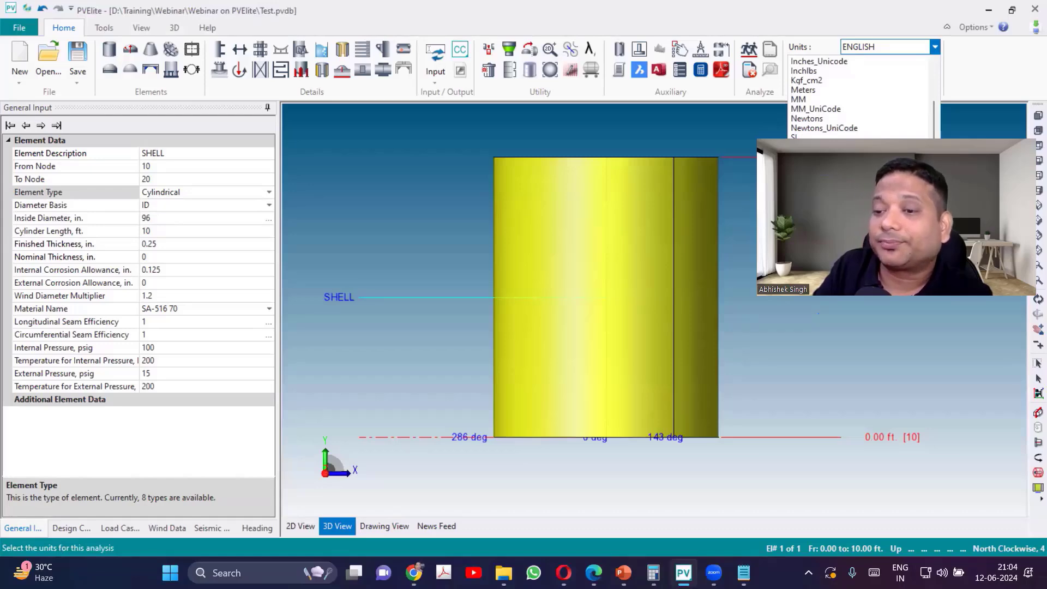
{"action": "left_click", "coordinate": [807, 147]}
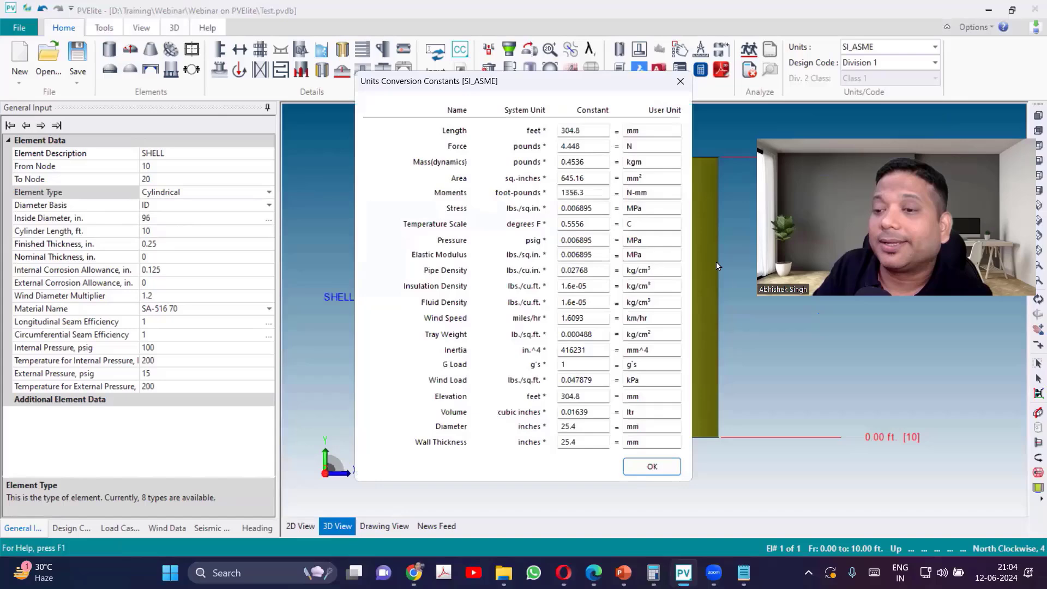
{"action": "left_click", "coordinate": [630, 469]}
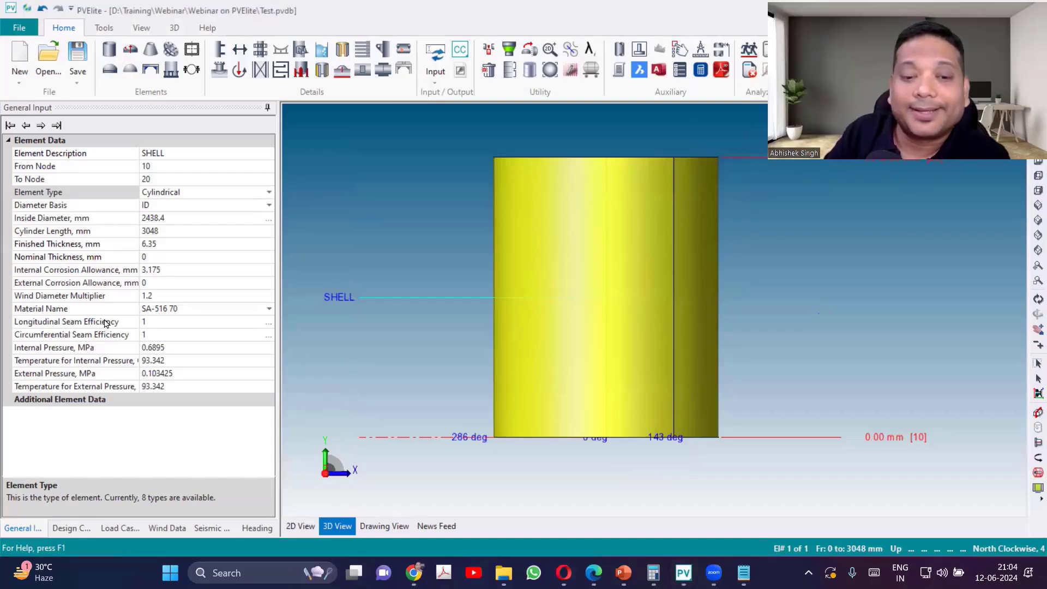
Step: Set the shell's inside diameter to 2000 mm and its cylinder length to 3000 mm
{"action": "left_click", "coordinate": [174, 217]}
{"action": "double_click", "coordinate": [151, 217]}
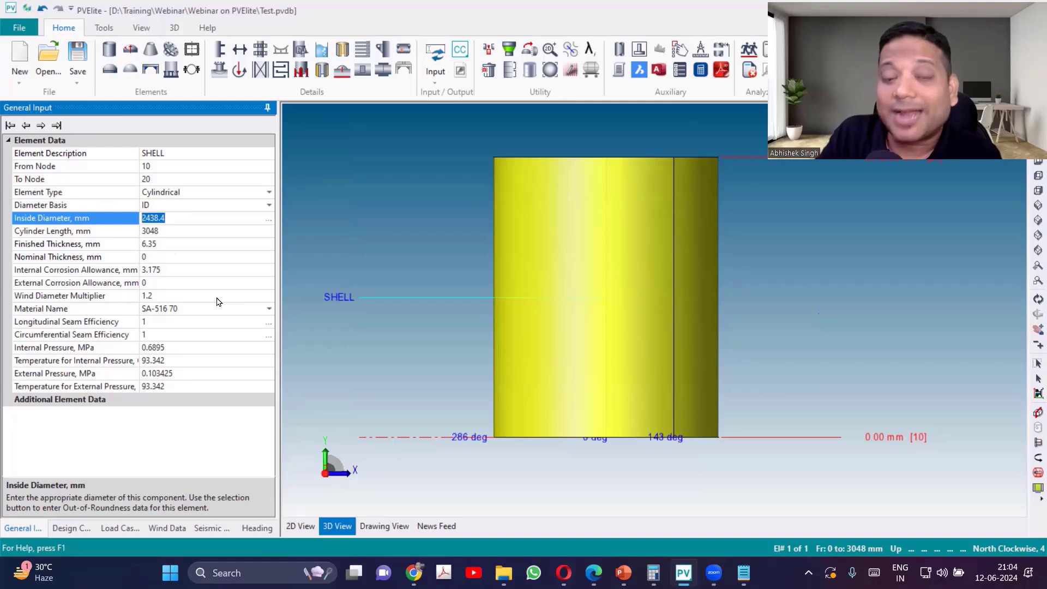
{"action": "type", "text": "2000"}
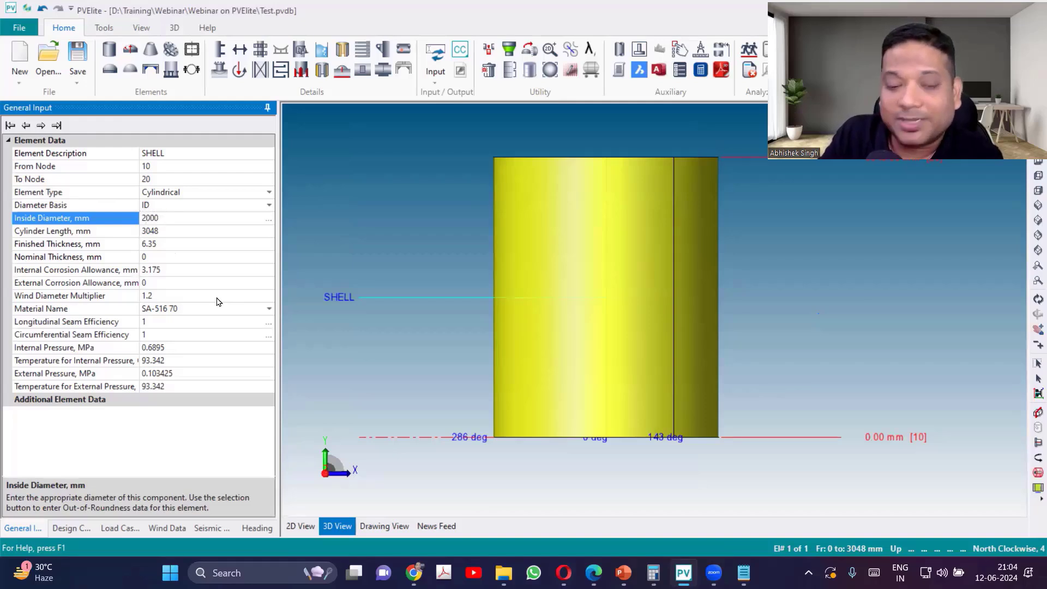
{"action": "key", "text": "Return"}
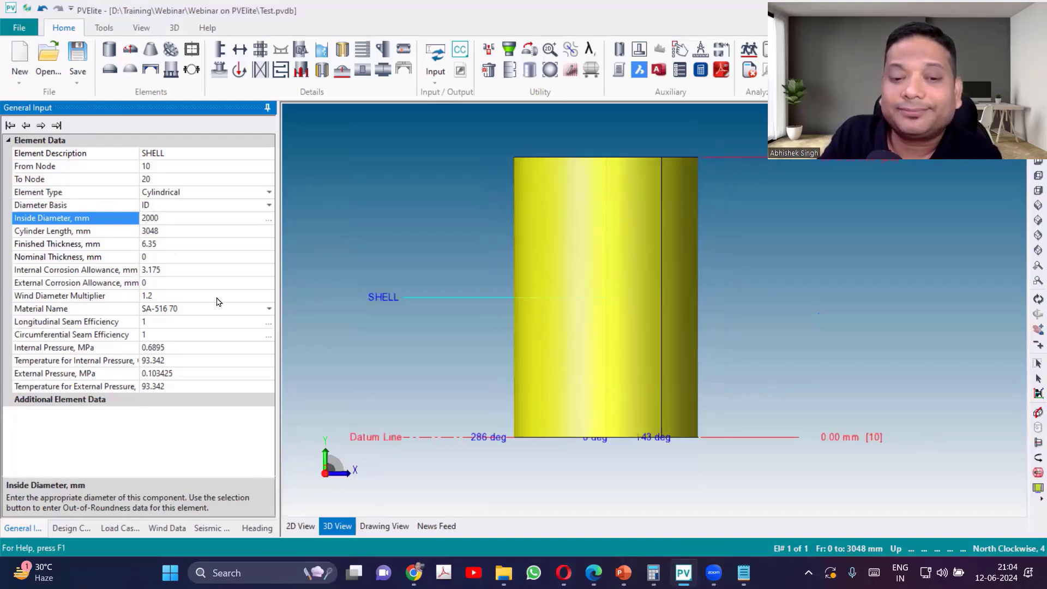
{"action": "key", "text": "Down"}
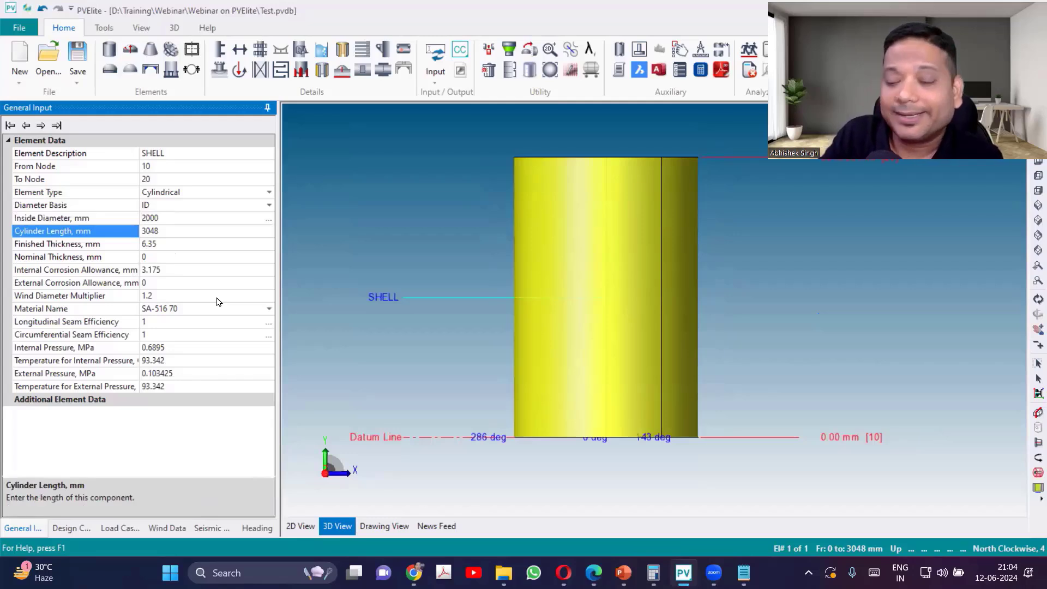
{"action": "type", "text": "3000"}
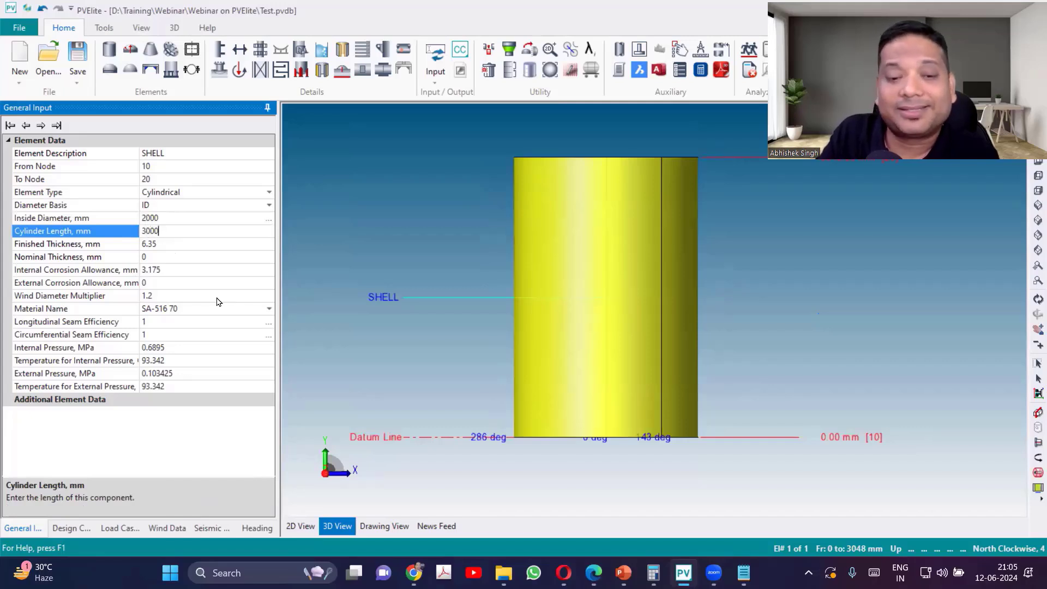
{"action": "key", "text": "Return"}
Step: Set the shell's internal corrosion allowance to 3 mm
{"action": "key", "text": "Down"}
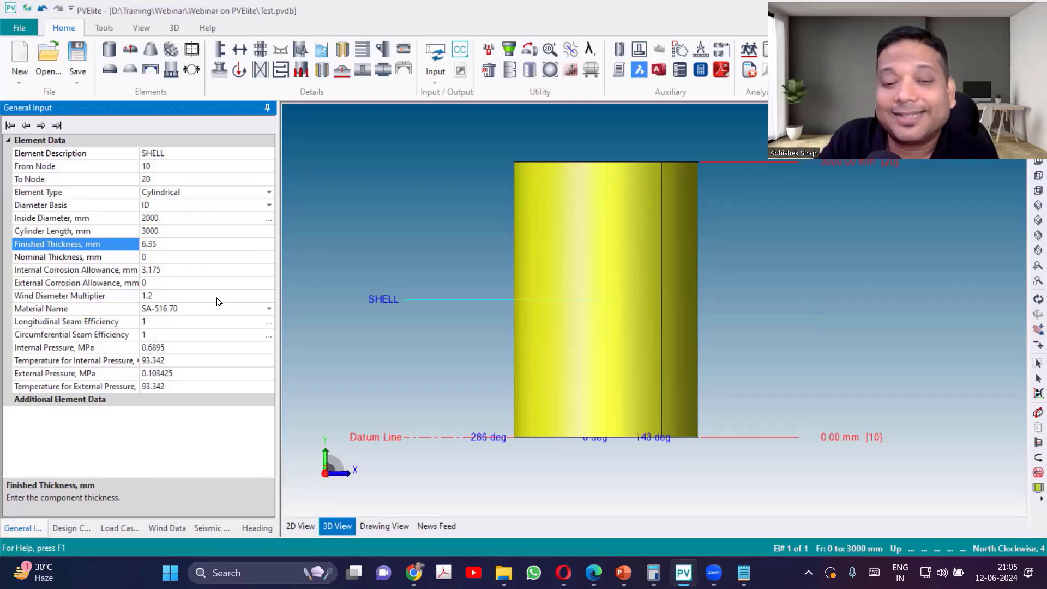
{"action": "key", "text": "Down"}
{"action": "key", "text": "Down"}
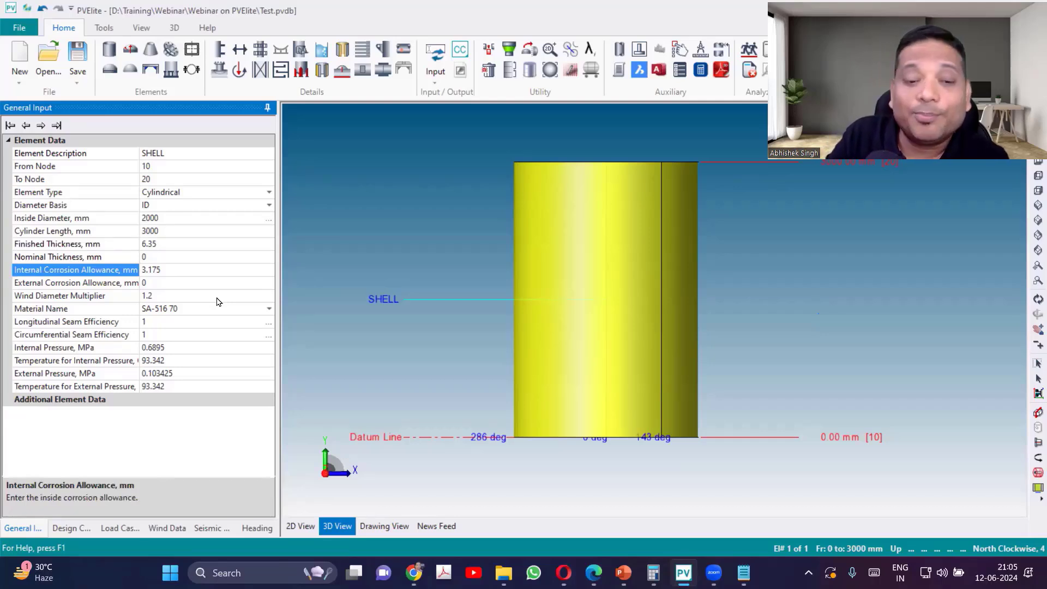
{"action": "key", "text": "Up"}
{"action": "key", "text": "Up"}
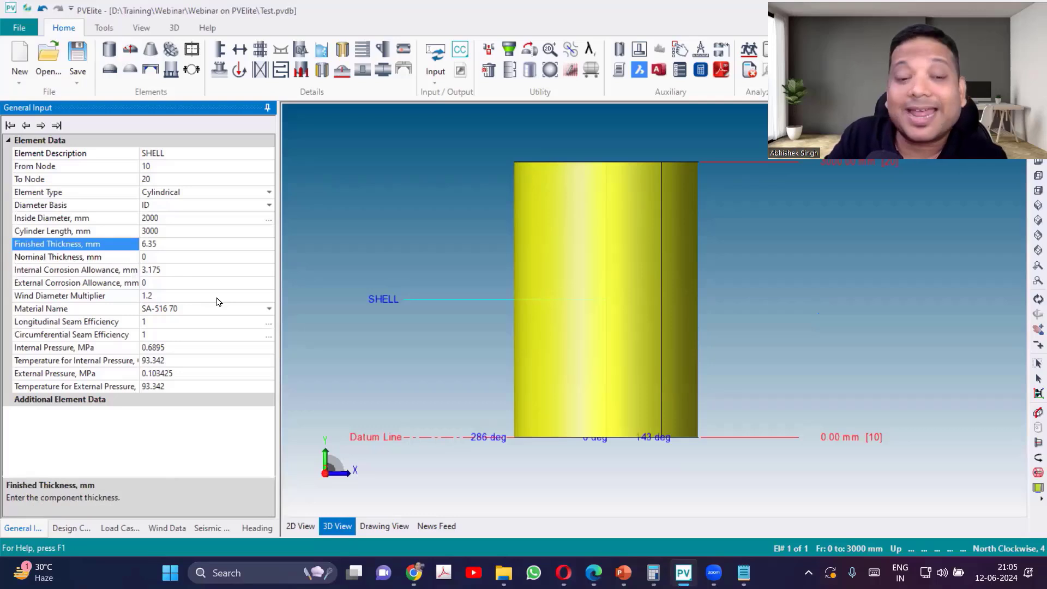
{"action": "key", "text": "Down"}
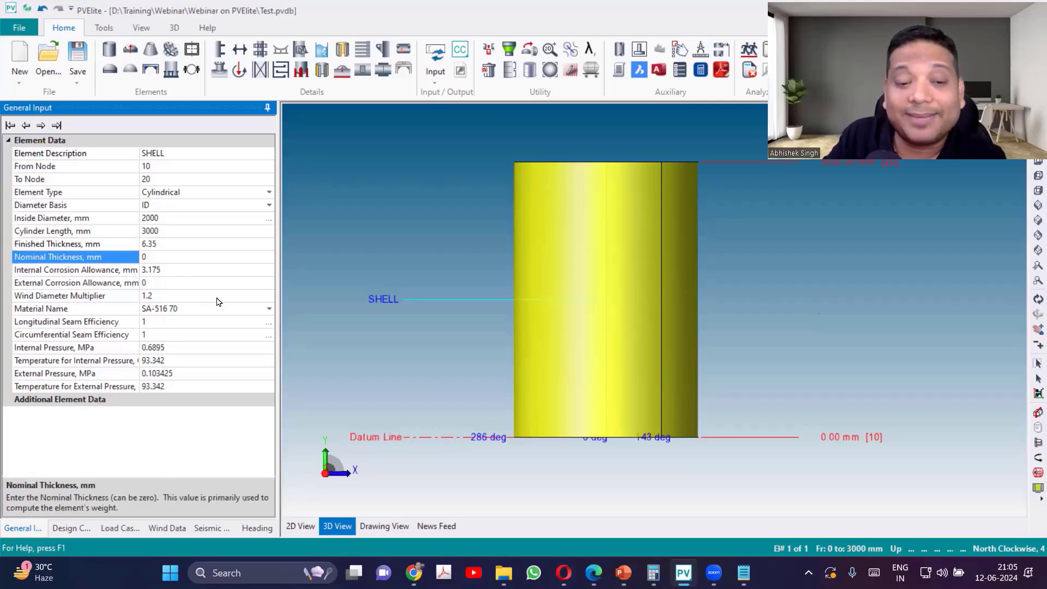
{"action": "key", "text": "Down"}
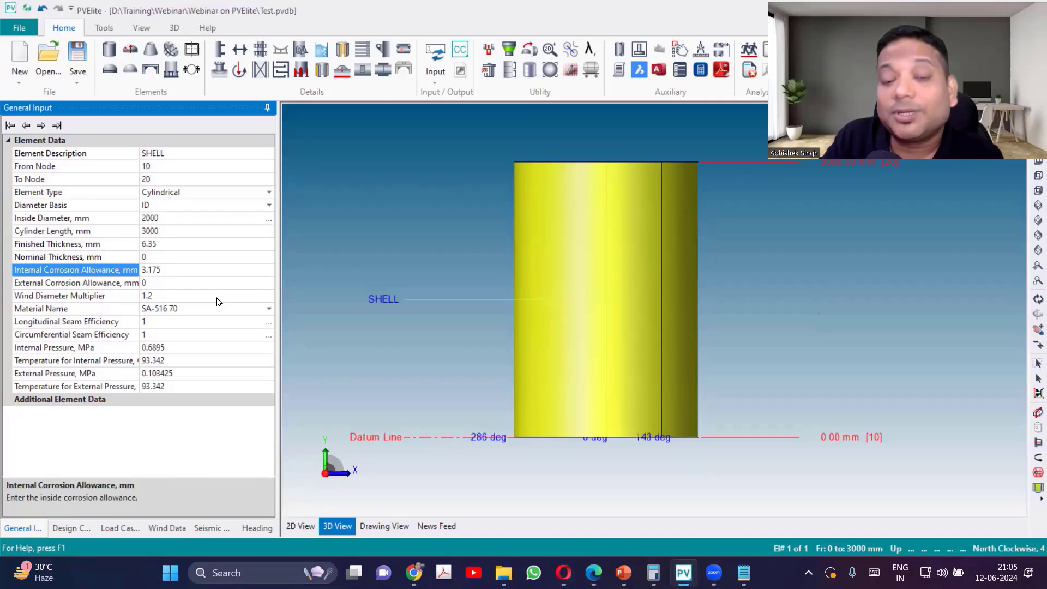
{"action": "type", "text": "3"}
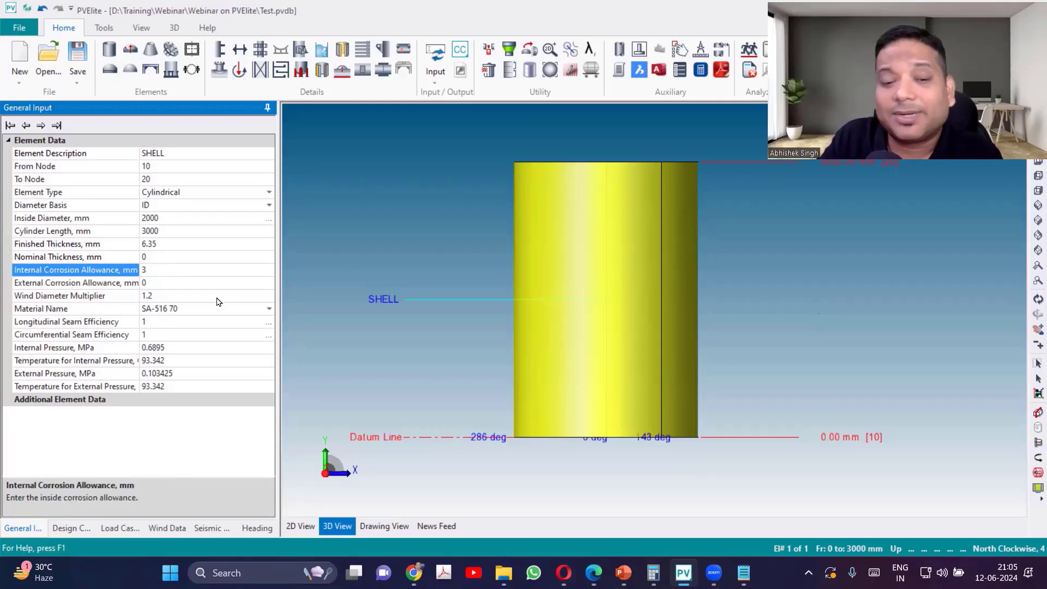
{"action": "key", "text": "Down"}
{"action": "key", "text": "Down"}
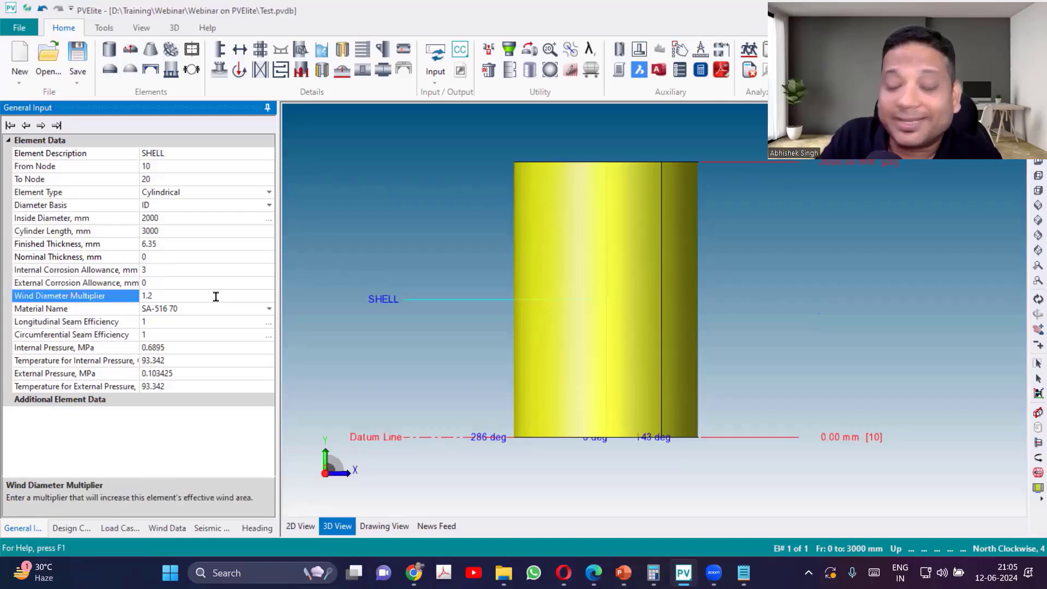
{"action": "key", "text": "Up"}
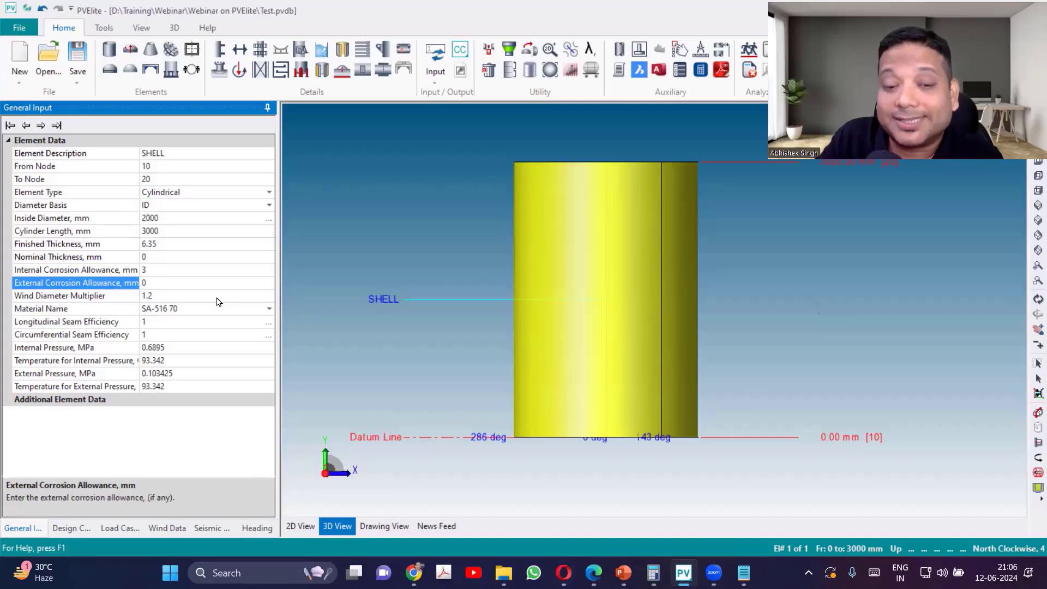
{"action": "left_click", "coordinate": [216, 296]}
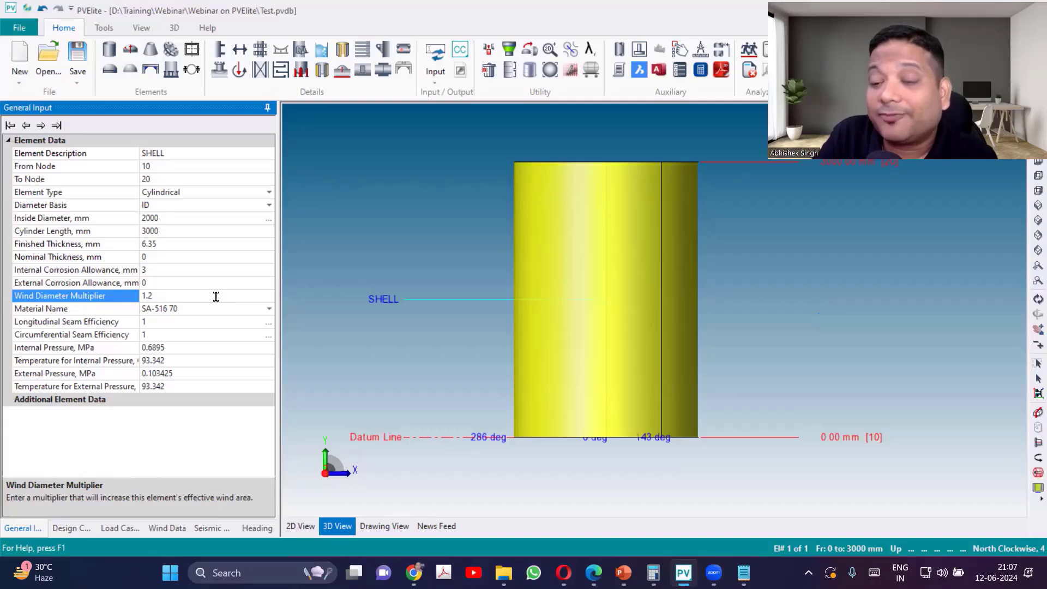
{"action": "left_click", "coordinate": [309, 331]}
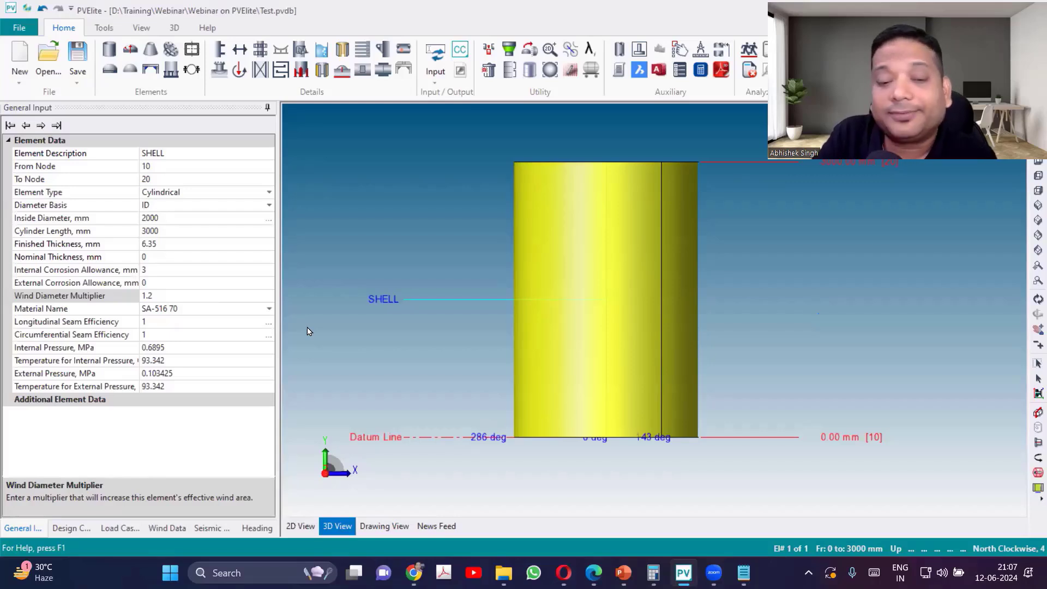
Step: Replace the shell's material name with 516 to search the ASME material database for matching grades
{"action": "left_click", "coordinate": [197, 307]}
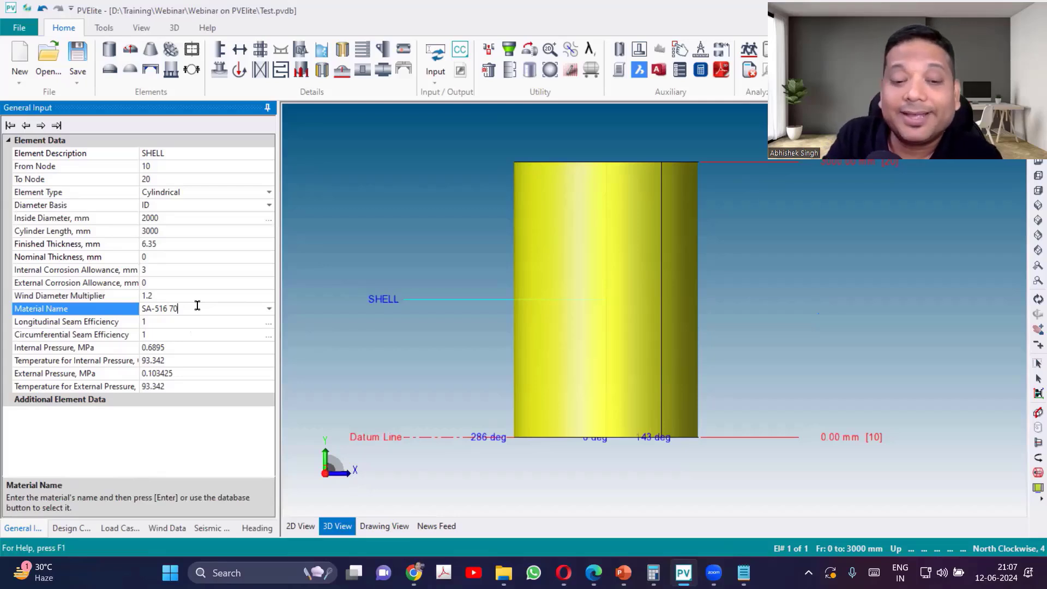
{"action": "key", "text": "BackSpace"}
{"action": "key", "text": "BackSpace"}
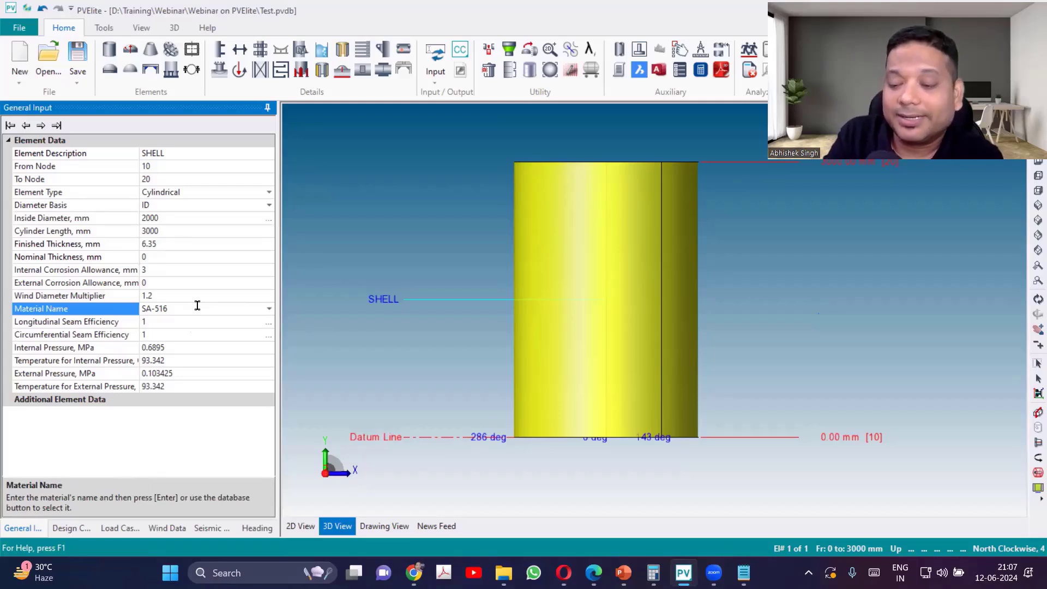
{"action": "key", "text": "BackSpace"}
{"action": "key", "text": "BackSpace"}
{"action": "key", "text": "BackSpace"}
{"action": "key", "text": "BackSpace"}
{"action": "key", "text": "BackSpace"}
{"action": "key", "text": "BackSpace"}
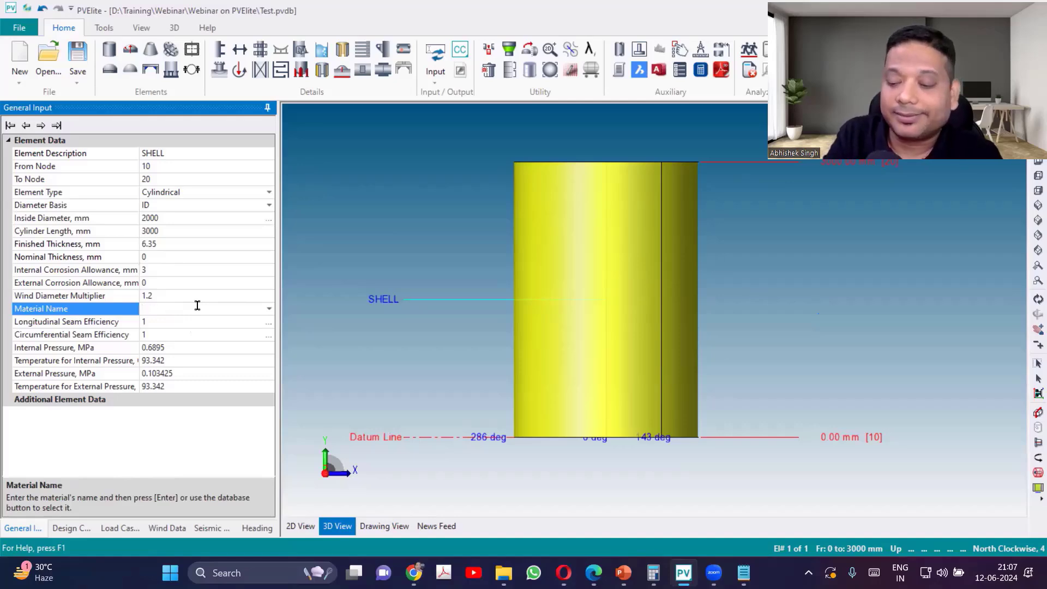
{"action": "type", "text": "516"}
{"action": "key", "text": "Return"}
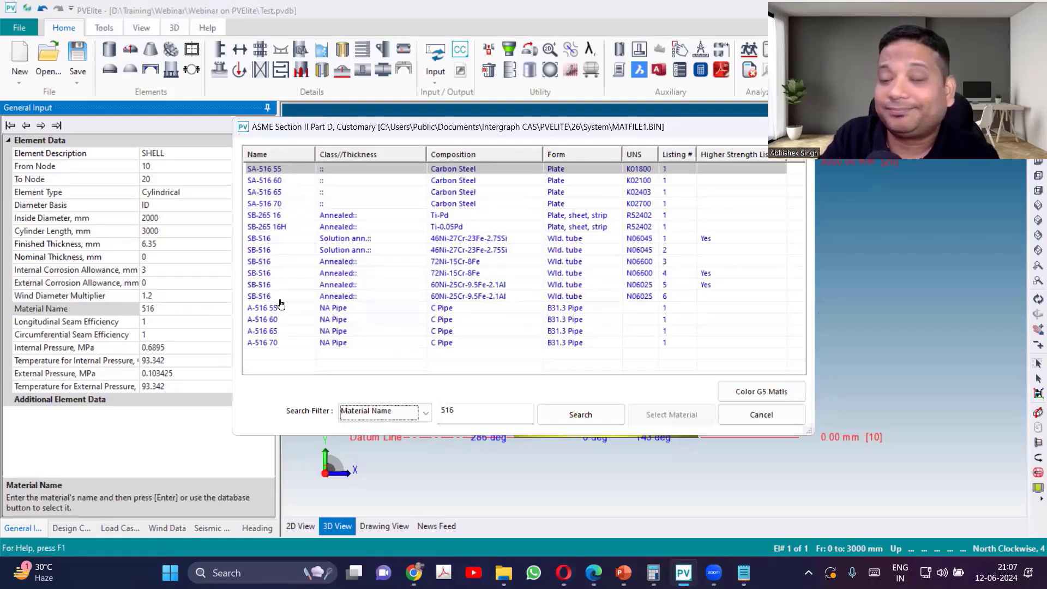
Step: Assign the carbon steel plate SA-516 70 to the shell, with the MDMT exemption curve for normalized or quenched and tempered material
{"action": "left_click", "coordinate": [264, 342]}
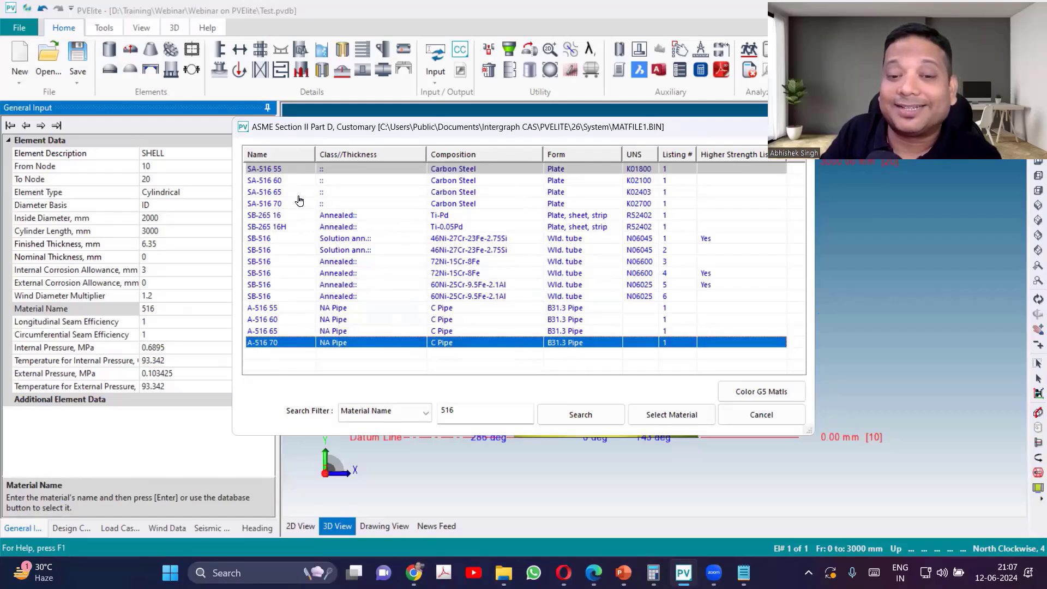
{"action": "left_click", "coordinate": [281, 205]}
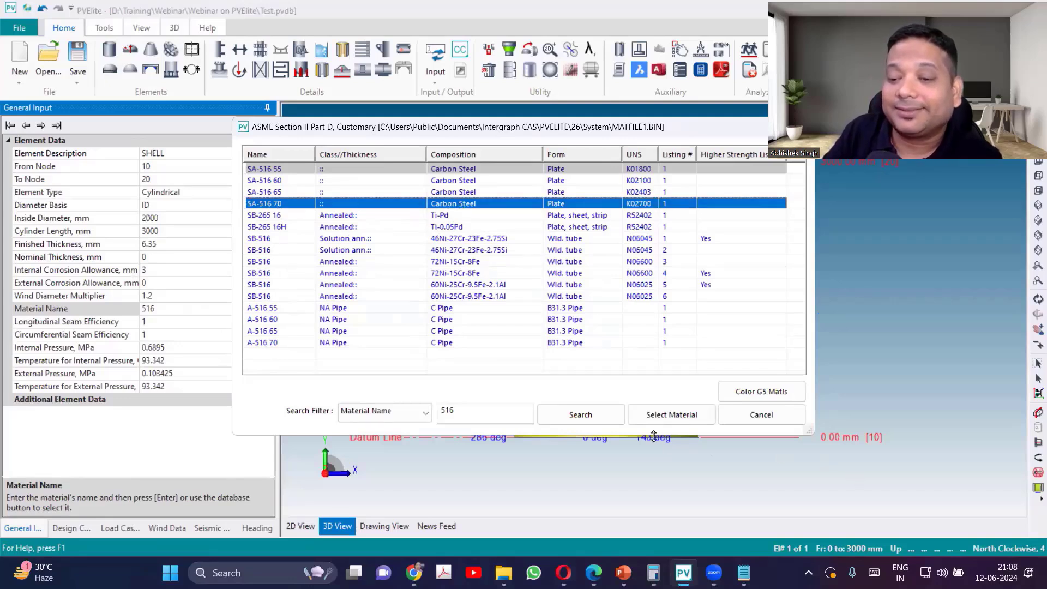
{"action": "left_click", "coordinate": [659, 420]}
{"action": "left_click", "coordinate": [626, 452]}
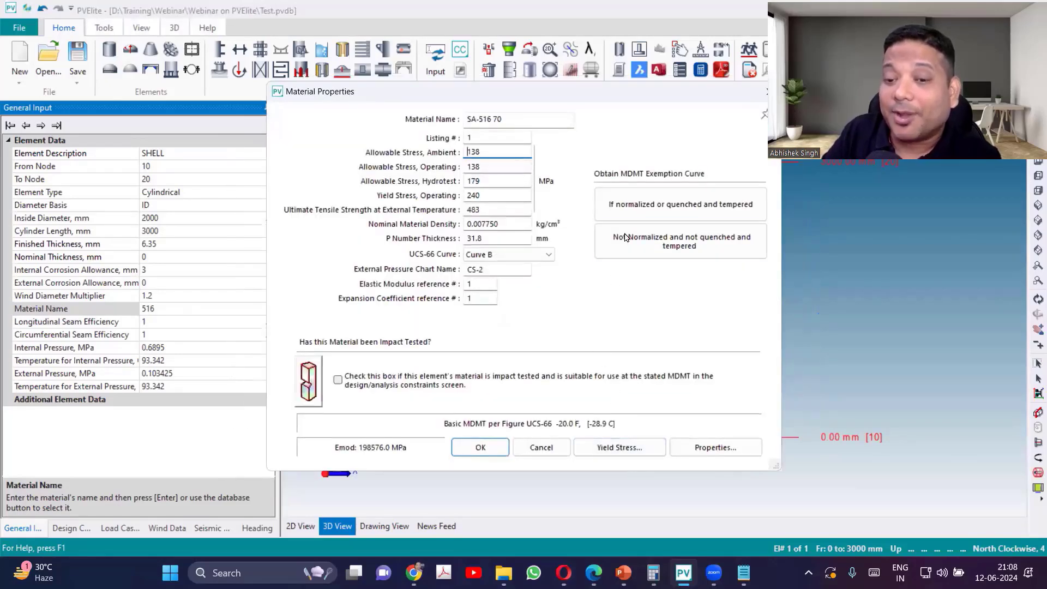
{"action": "left_click", "coordinate": [630, 205]}
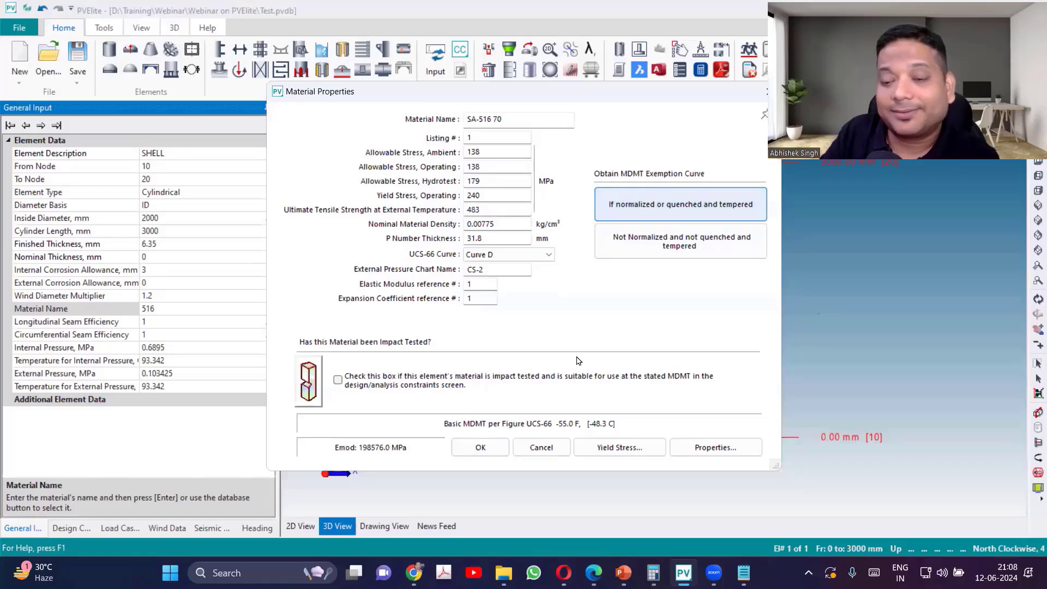
{"action": "left_click", "coordinate": [502, 453]}
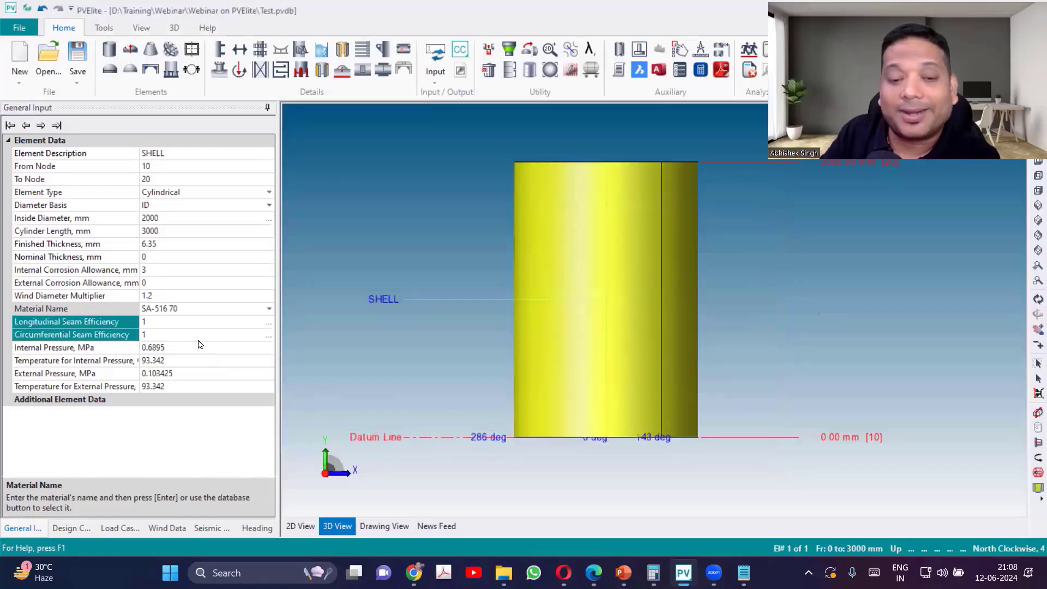
Step: Set the shell's longitudinal and circumferential joint radiography to Full Radiography per UW-11(a) Type 1
{"action": "left_click", "coordinate": [169, 322]}
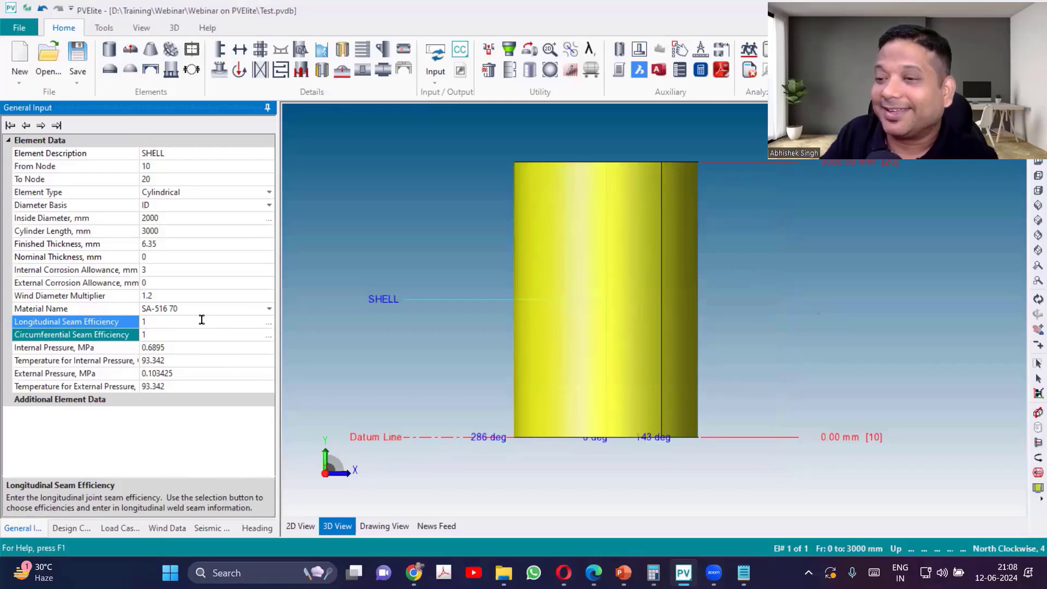
{"action": "left_click", "coordinate": [369, 299]}
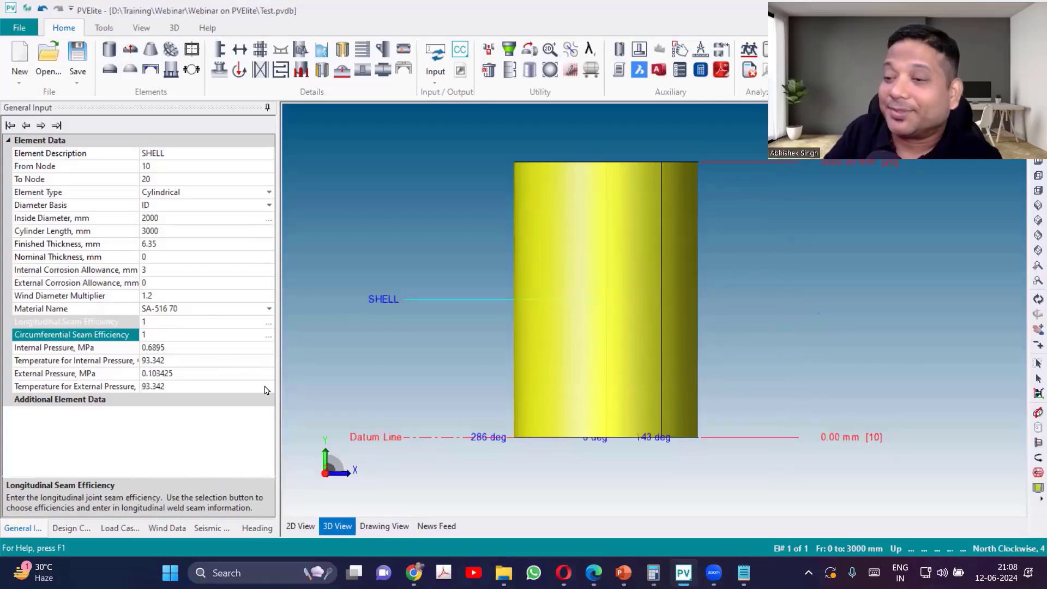
{"action": "left_click", "coordinate": [169, 323]}
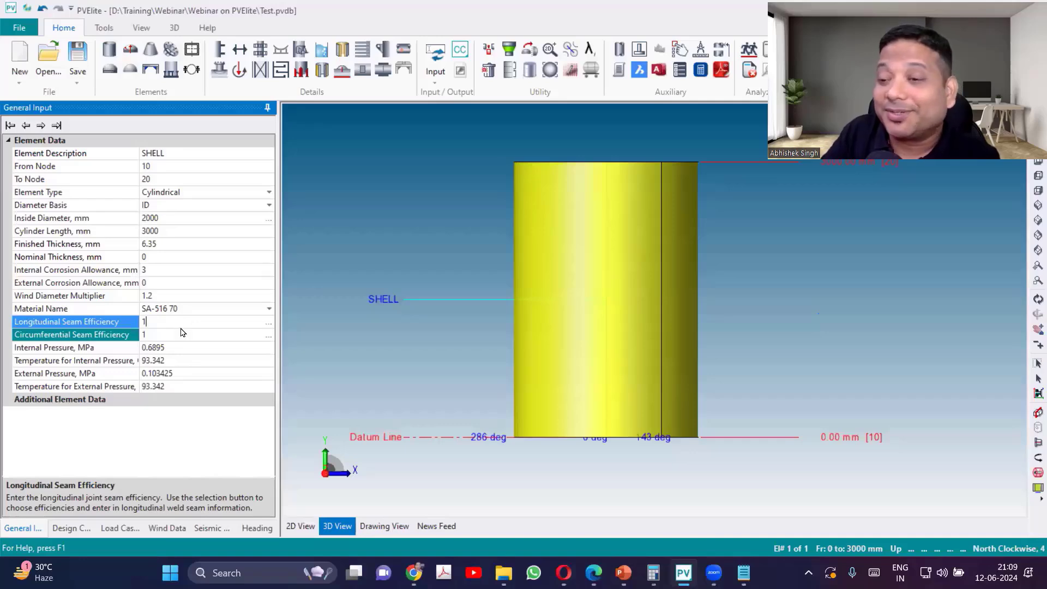
{"action": "left_click", "coordinate": [267, 325]}
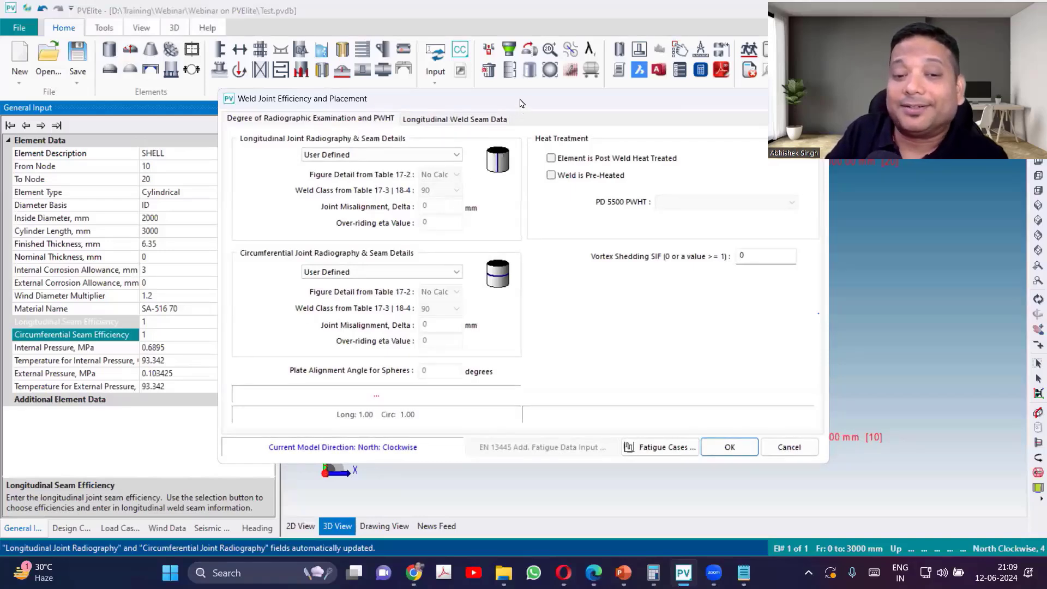
{"action": "left_click_drag", "start_coordinate": [522, 103], "coordinate": [414, 103]}
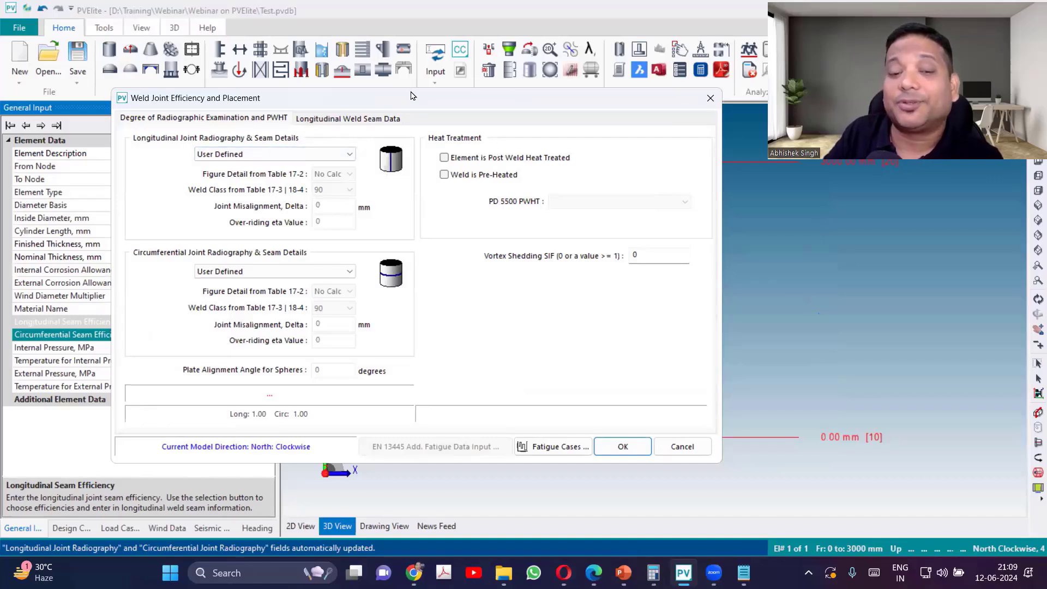
{"action": "left_click_drag", "start_coordinate": [410, 95], "coordinate": [438, 83]}
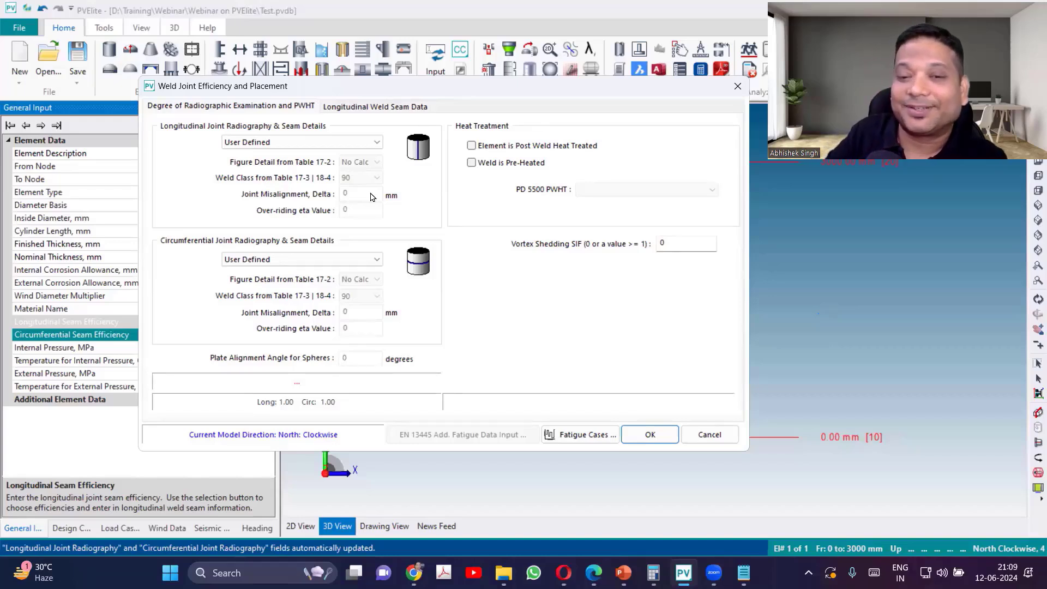
{"action": "left_click", "coordinate": [344, 144]}
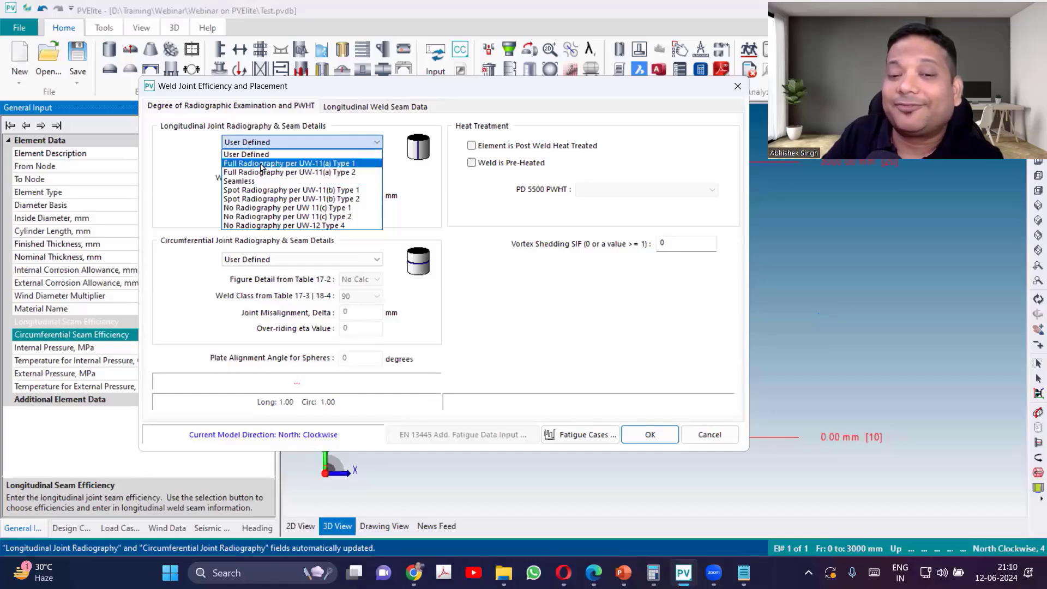
{"action": "left_click", "coordinate": [329, 164]}
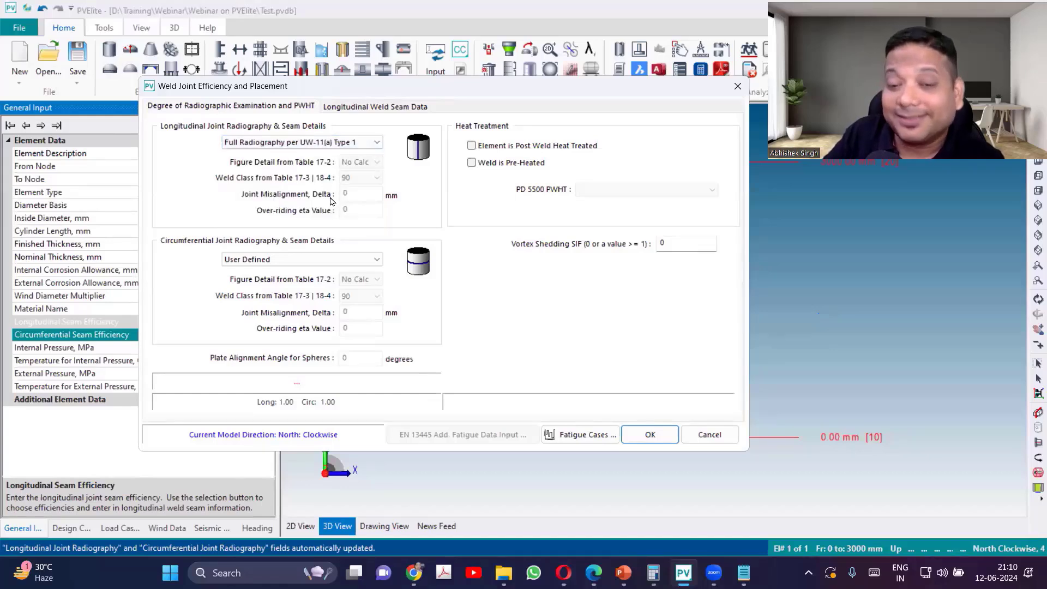
{"action": "left_click", "coordinate": [356, 263]}
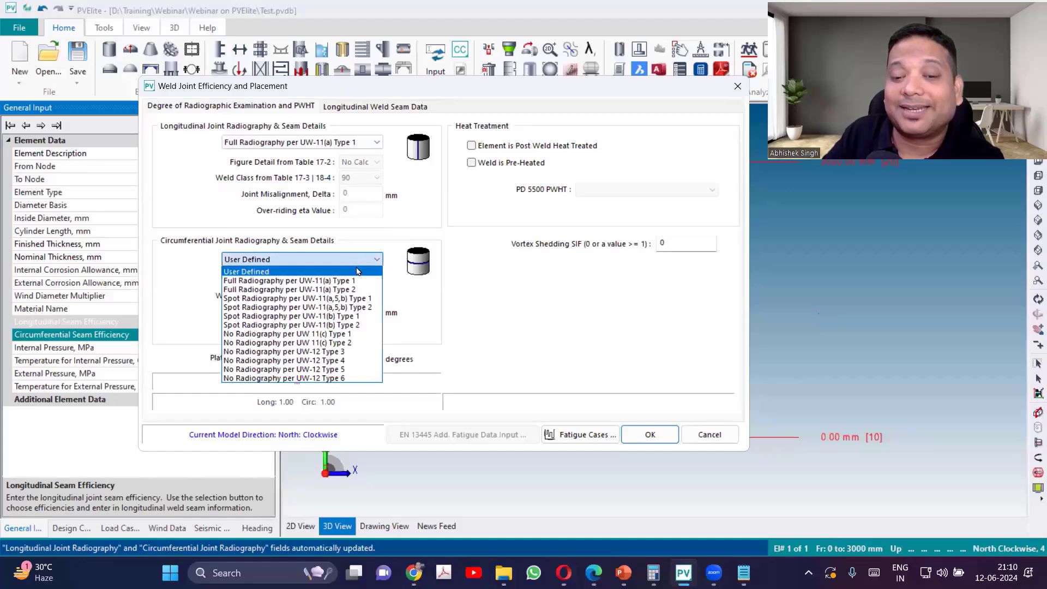
{"action": "left_click", "coordinate": [356, 281]}
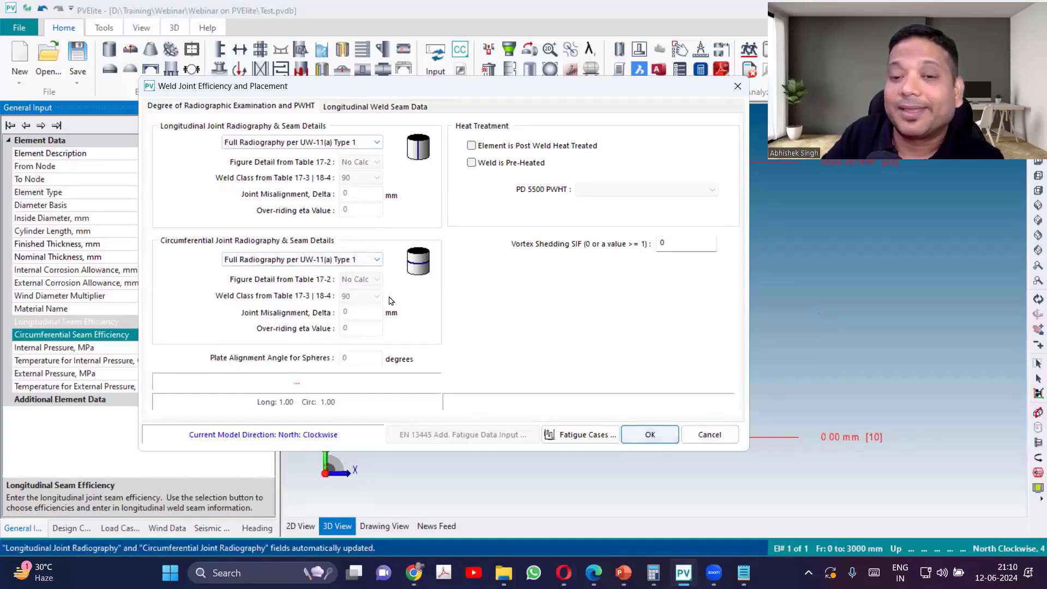
Step: Set the shell's number of longitudinal weld seams to 1, with the first plate starting angle at 45 degrees
{"action": "left_click", "coordinate": [393, 109]}
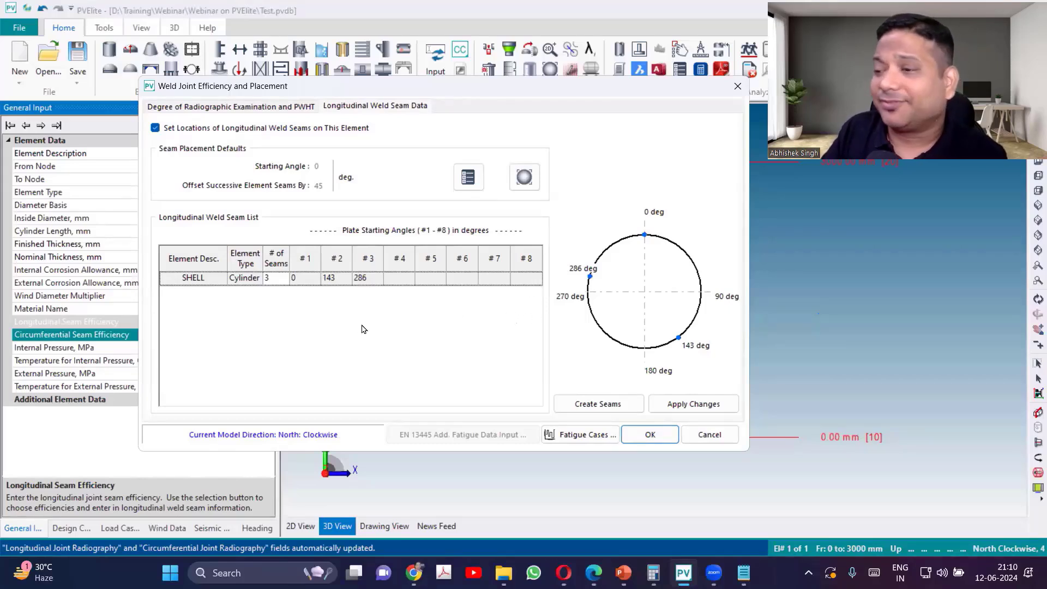
{"action": "left_click", "coordinate": [278, 278]}
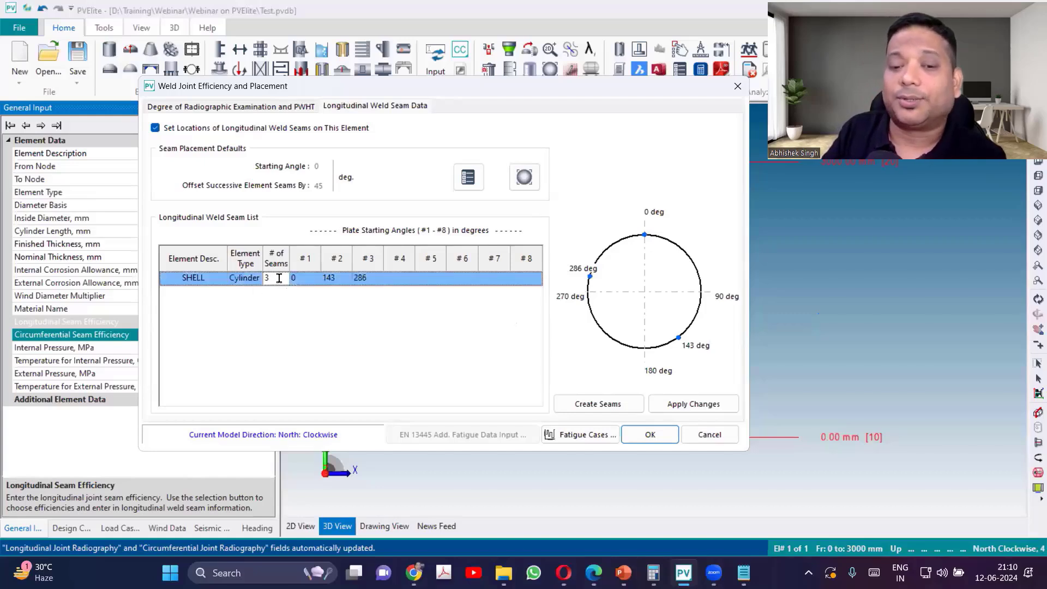
{"action": "key", "text": "BackSpace"}
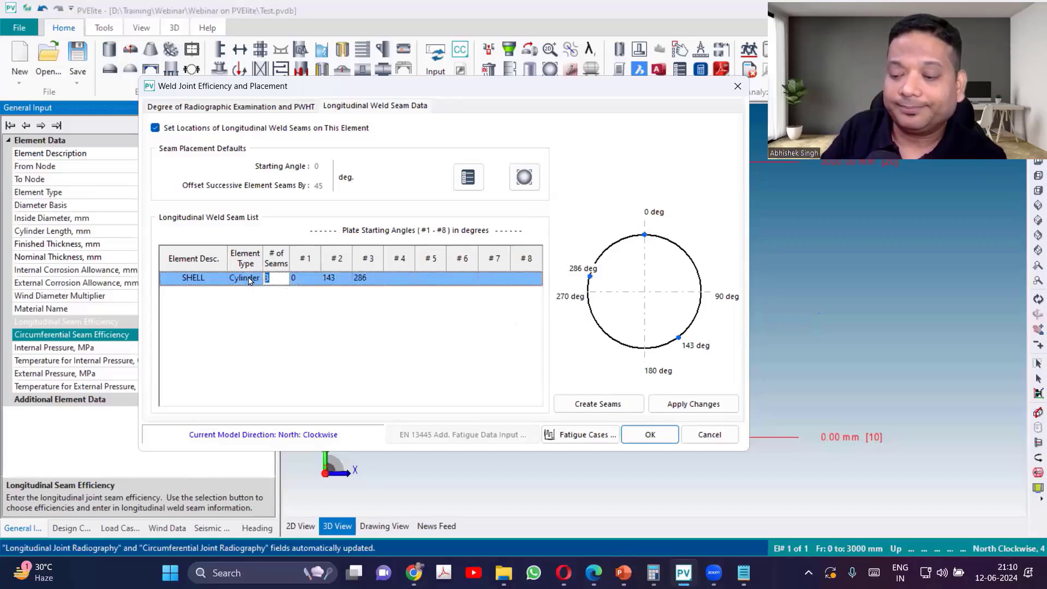
{"action": "type", "text": "1"}
{"action": "key", "text": "Tab"}
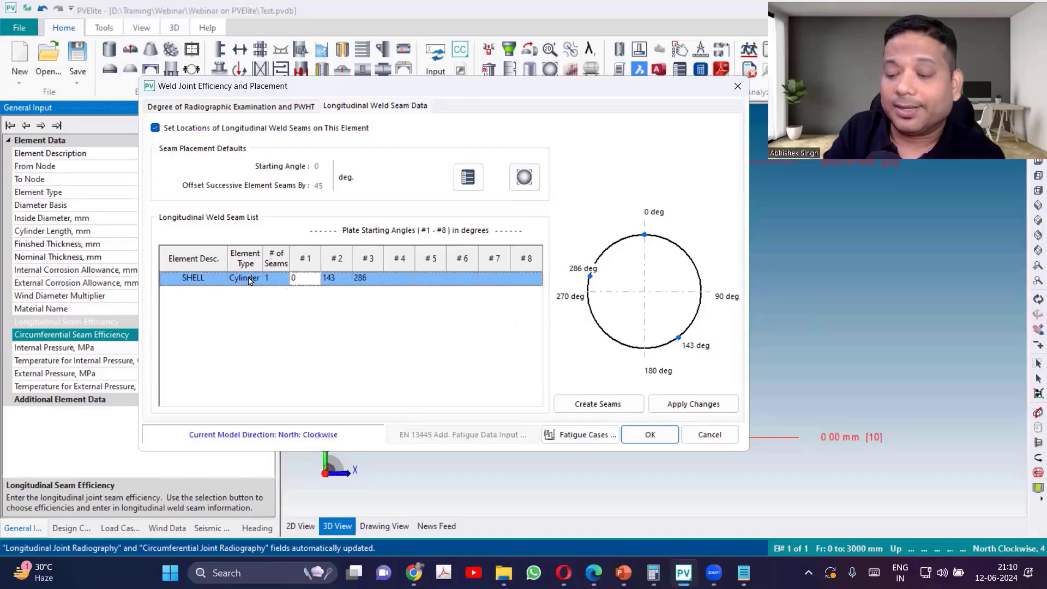
{"action": "key", "text": "BackSpace"}
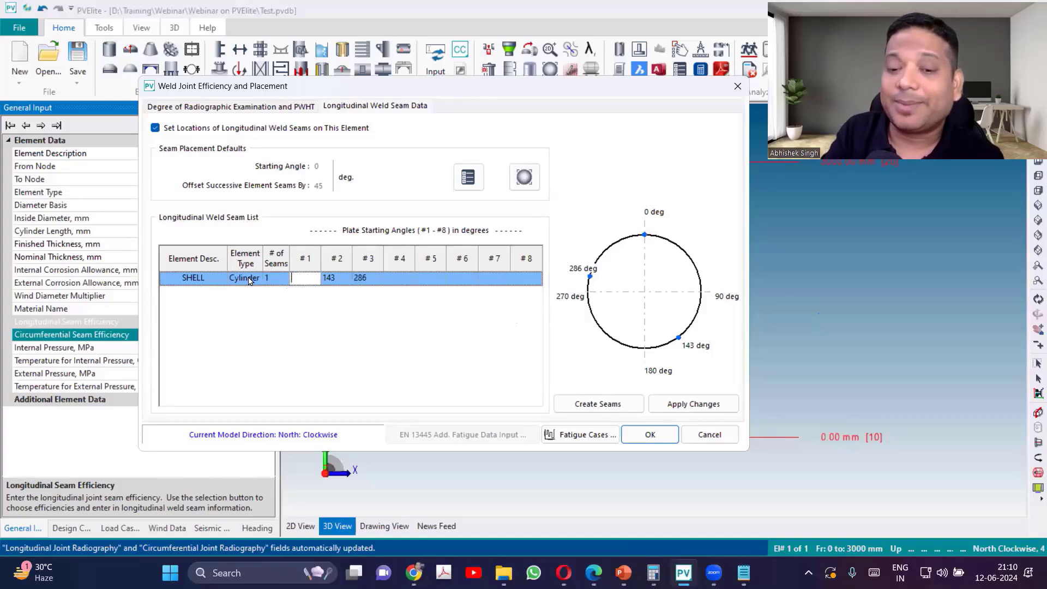
{"action": "type", "text": "45"}
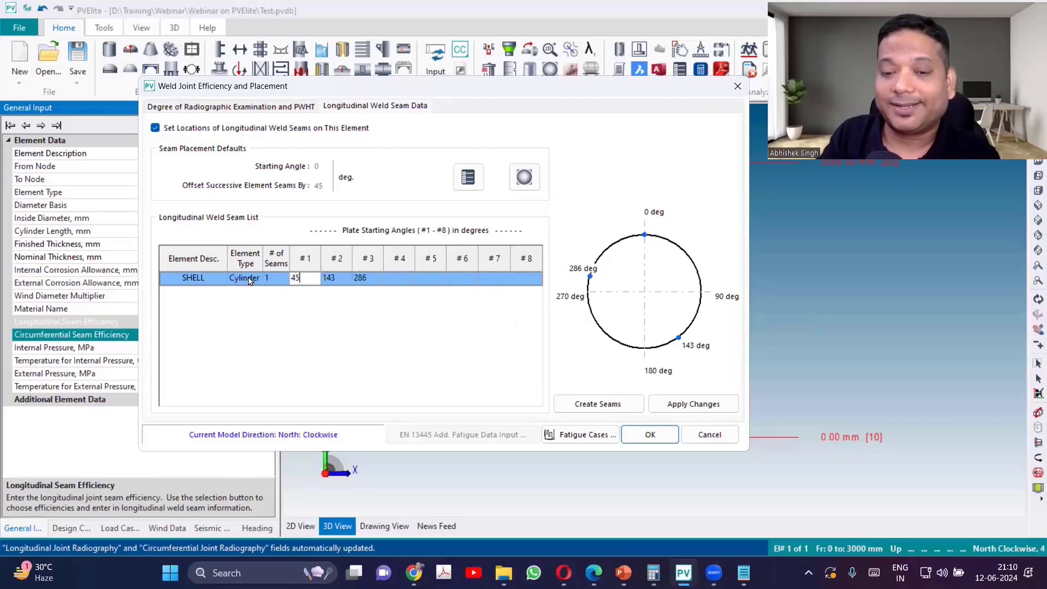
Step: Set the second and third plate starting angles to 0, then apply the seam changes and accept the weld joint settings
{"action": "key", "text": "Tab"}
{"action": "key", "text": "BackSpace"}
{"action": "key", "text": "BackSpace"}
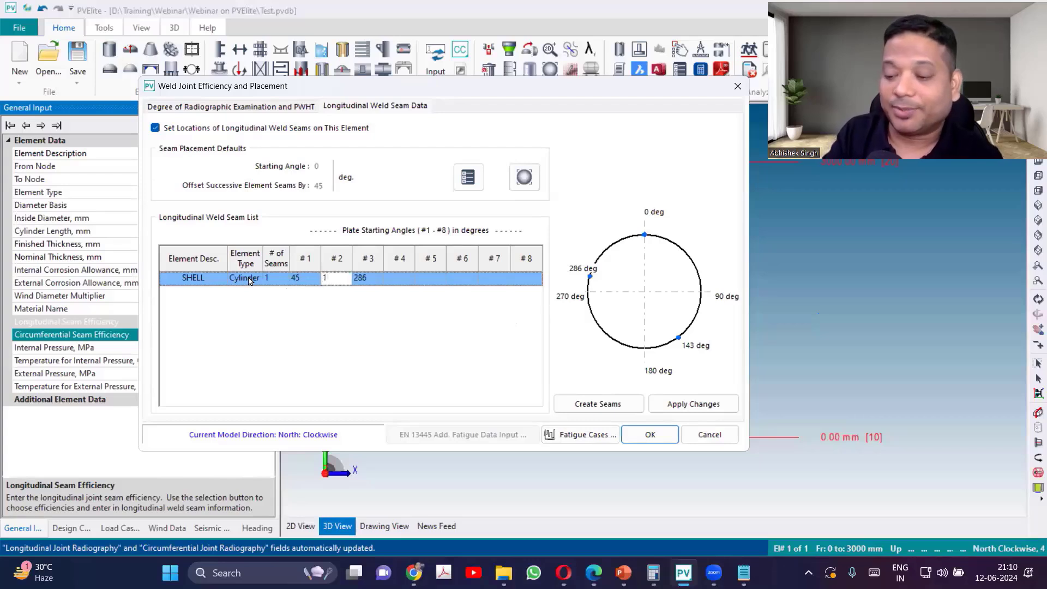
{"action": "key", "text": "BackSpace"}
{"action": "type", "text": "0"}
{"action": "key", "text": "Tab"}
{"action": "key", "text": "BackSpace"}
{"action": "key", "text": "BackSpace"}
{"action": "key", "text": "BackSpace"}
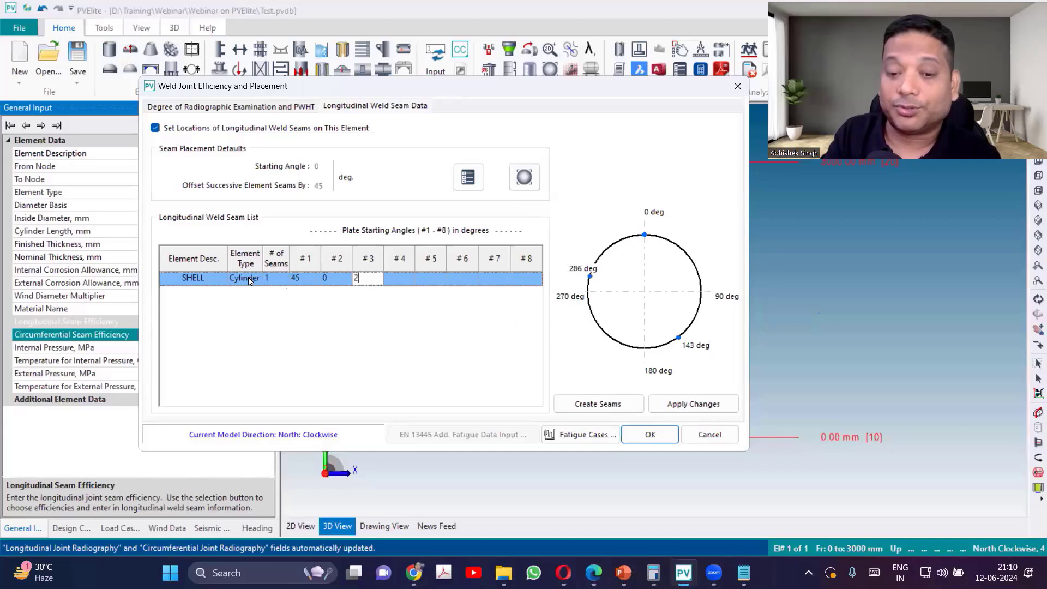
{"action": "type", "text": "0"}
{"action": "key", "text": "Tab"}
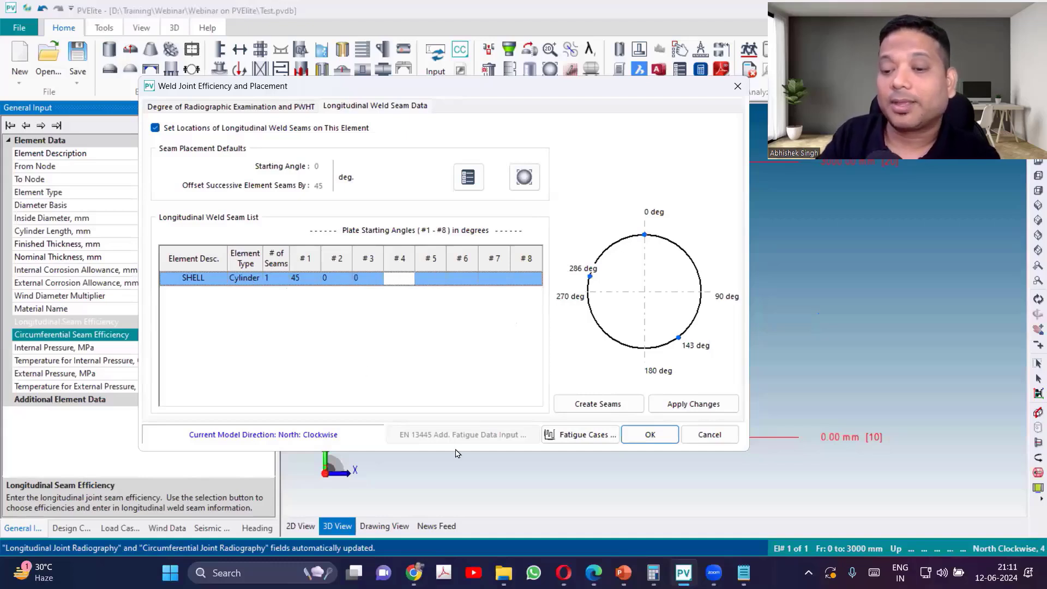
{"action": "left_click", "coordinate": [693, 406]}
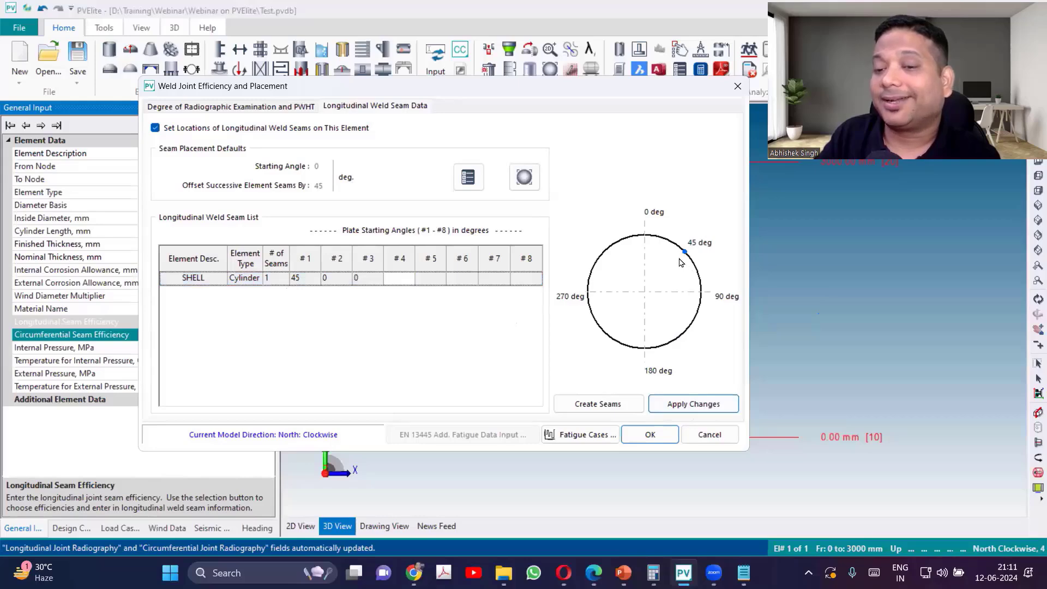
{"action": "left_click", "coordinate": [653, 435]}
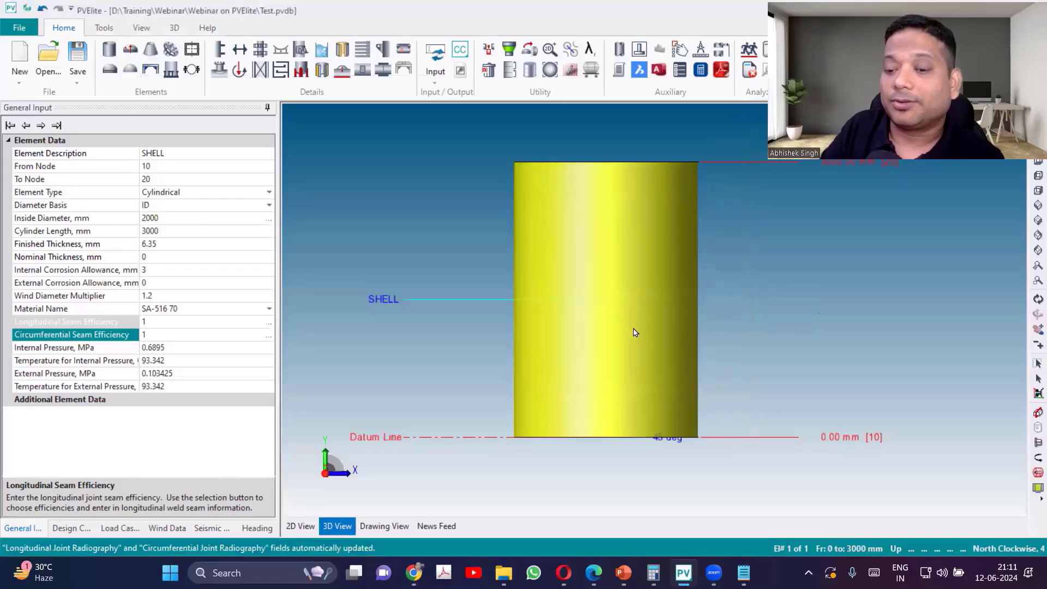
{"action": "middle_click_drag", "start_coordinate": [633, 329], "coordinate": [650, 387]}
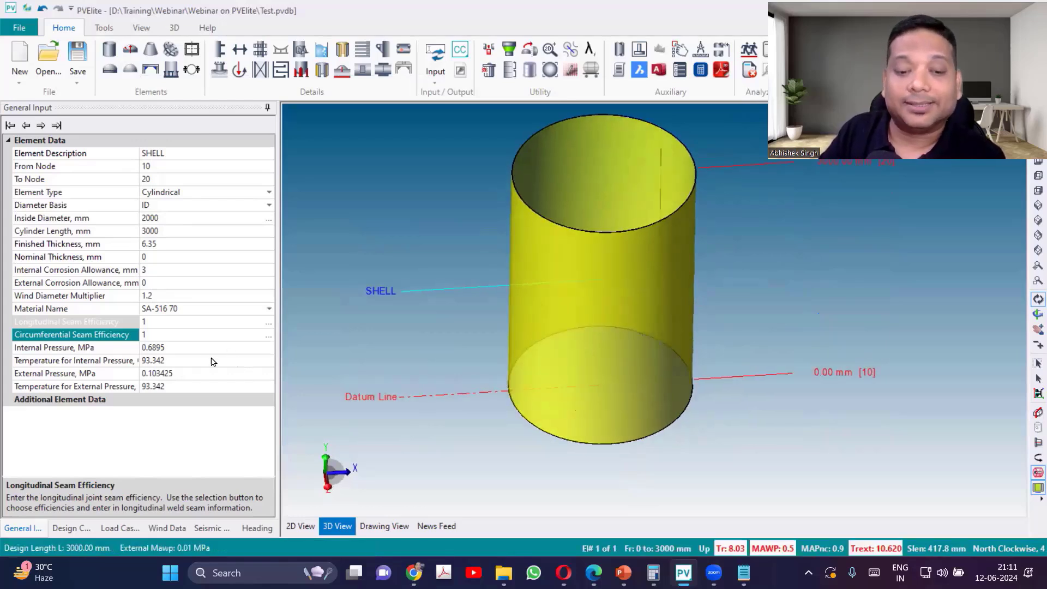
Step: Set the shell's internal pressure to 2 MPa and its temperature for internal pressure to 250 °C
{"action": "left_click", "coordinate": [192, 347]}
{"action": "left_click", "coordinate": [192, 348]}
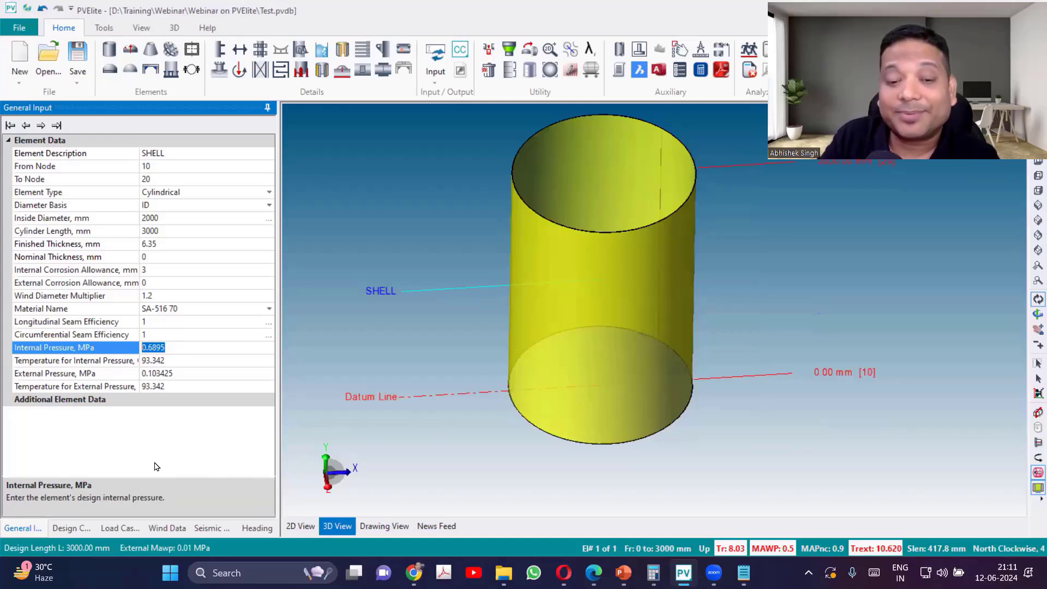
{"action": "type", "text": "2"}
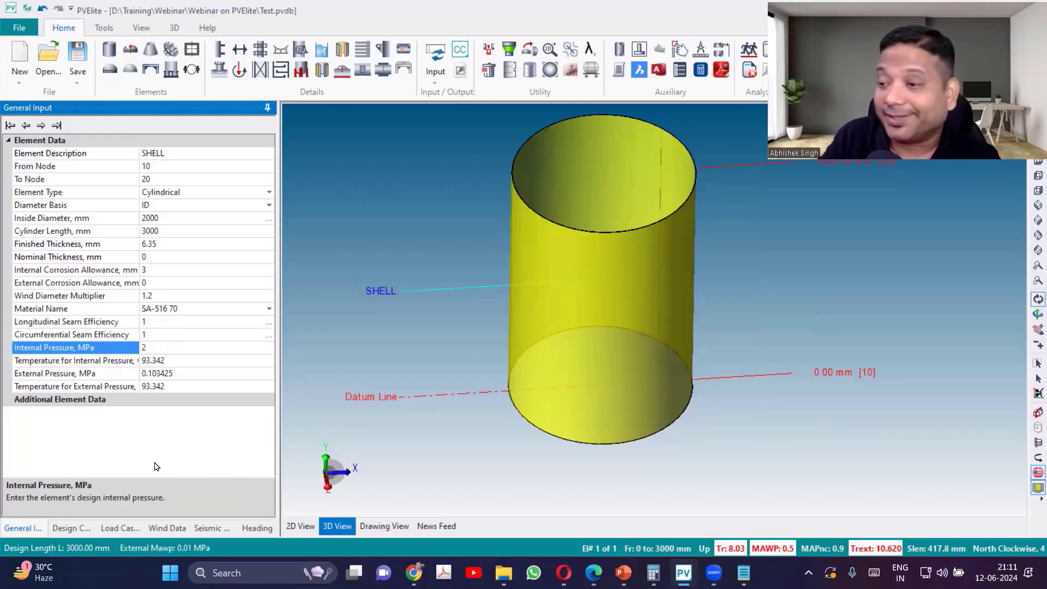
{"action": "key", "text": "Return"}
{"action": "key", "text": "Down"}
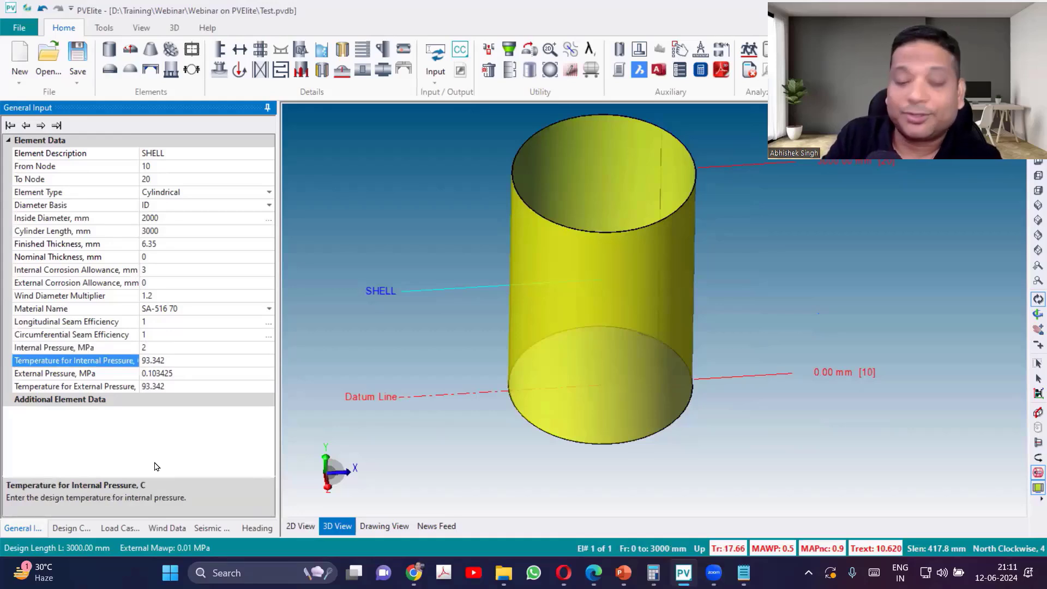
{"action": "type", "text": "250"}
{"action": "key", "text": "Down"}
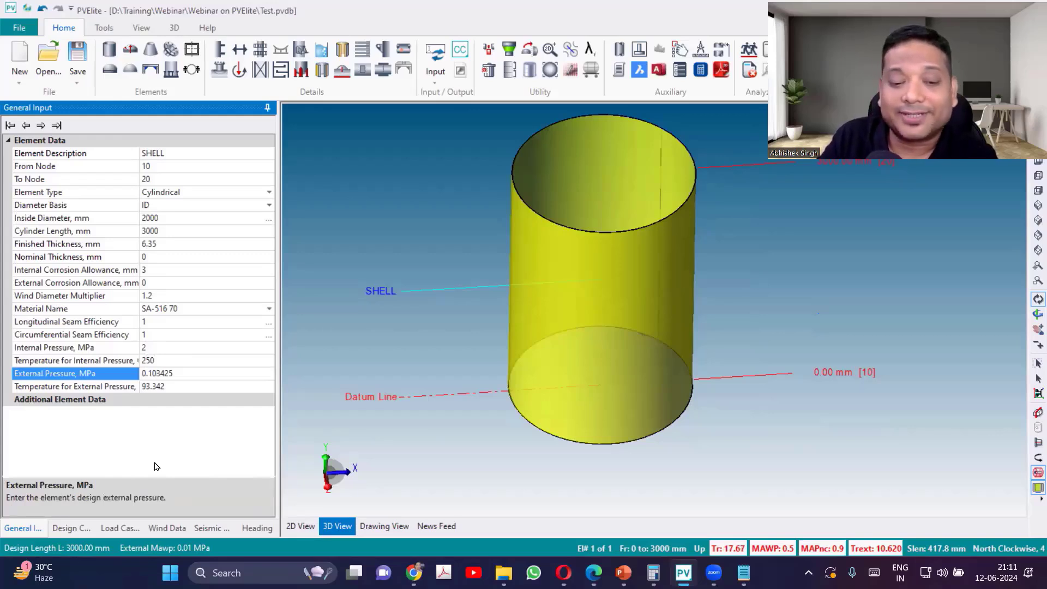
Step: Set the shell's temperature for external pressure to 100 °C
{"action": "key", "text": "Down"}
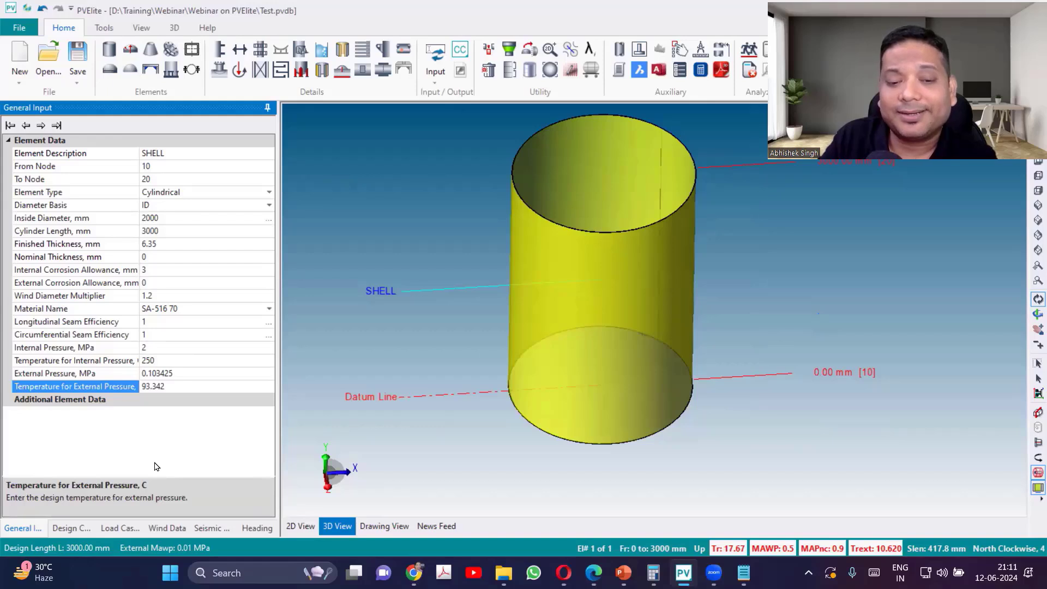
{"action": "type", "text": "100"}
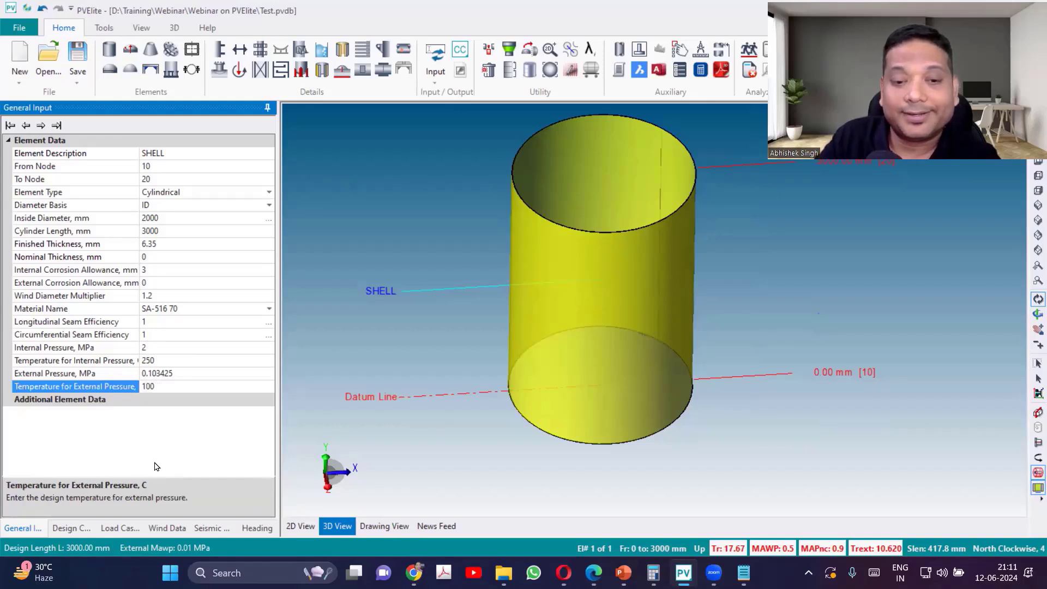
{"action": "left_click", "coordinate": [476, 289]}
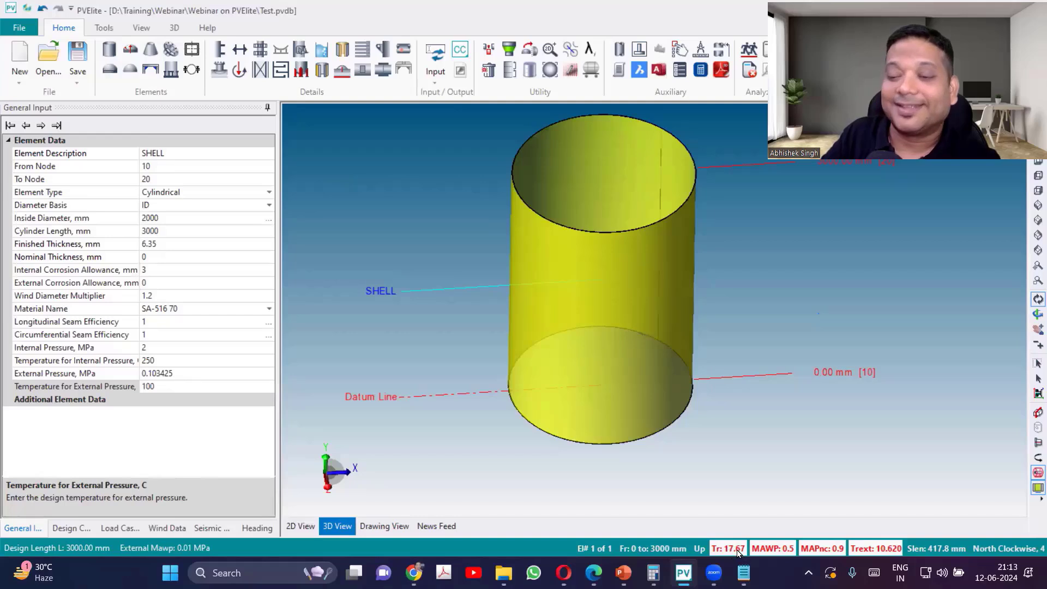
Step: Set both the finished thickness and the nominal thickness of the cylindrical shell to 18 mm
{"action": "left_click", "coordinate": [158, 244]}
{"action": "left_click", "coordinate": [159, 243]}
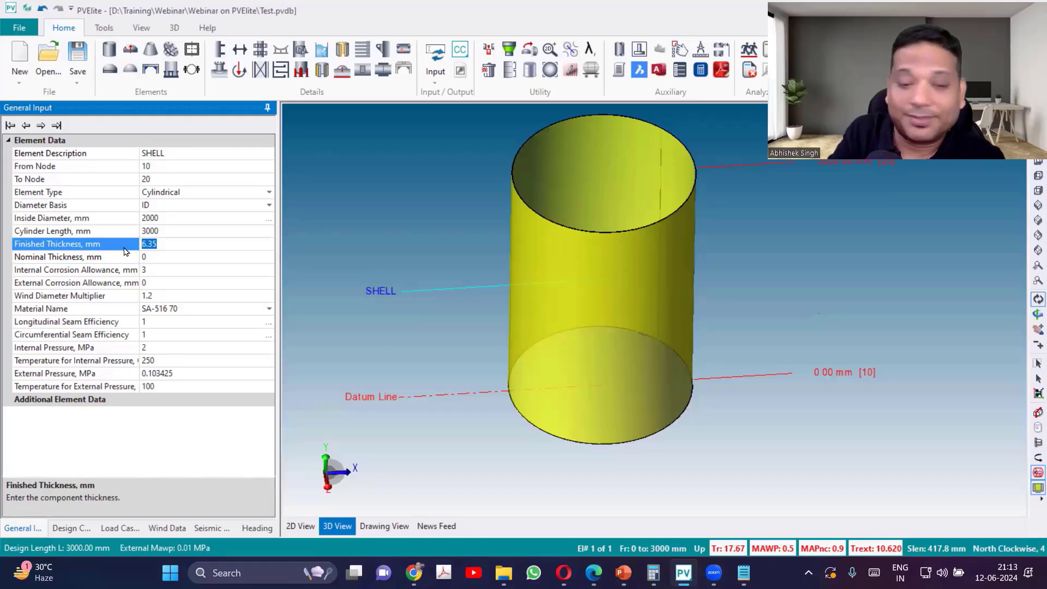
{"action": "type", "text": "18"}
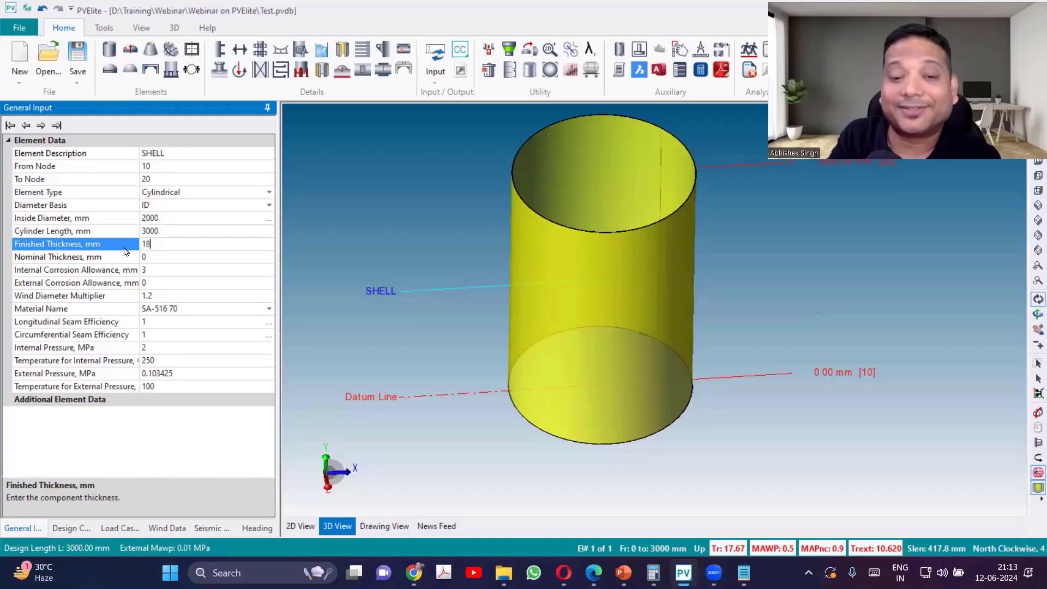
{"action": "key", "text": "Return"}
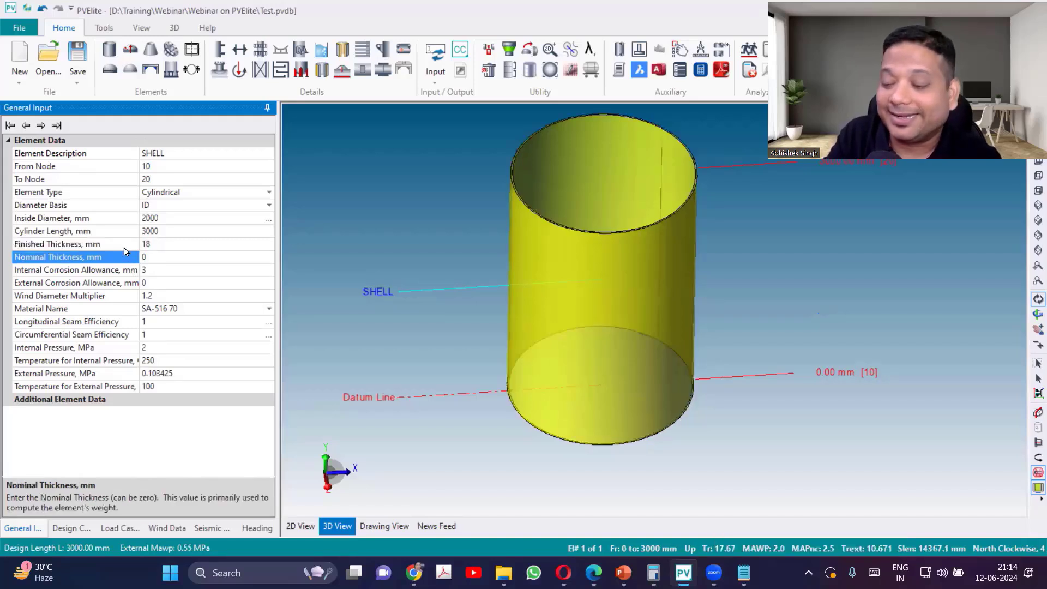
{"action": "type", "text": "18"}
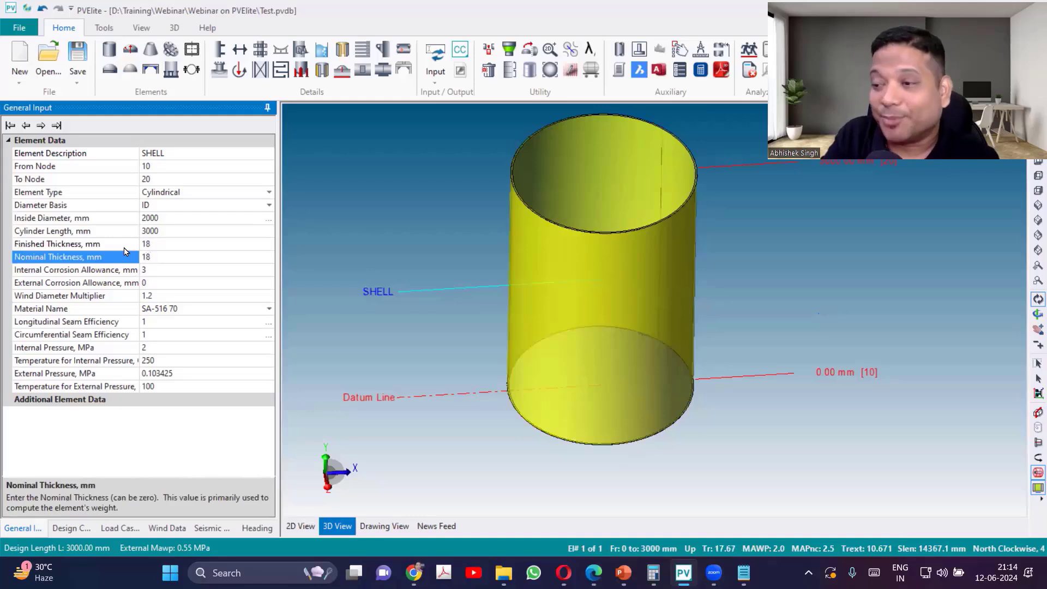
{"action": "key", "text": "Return"}
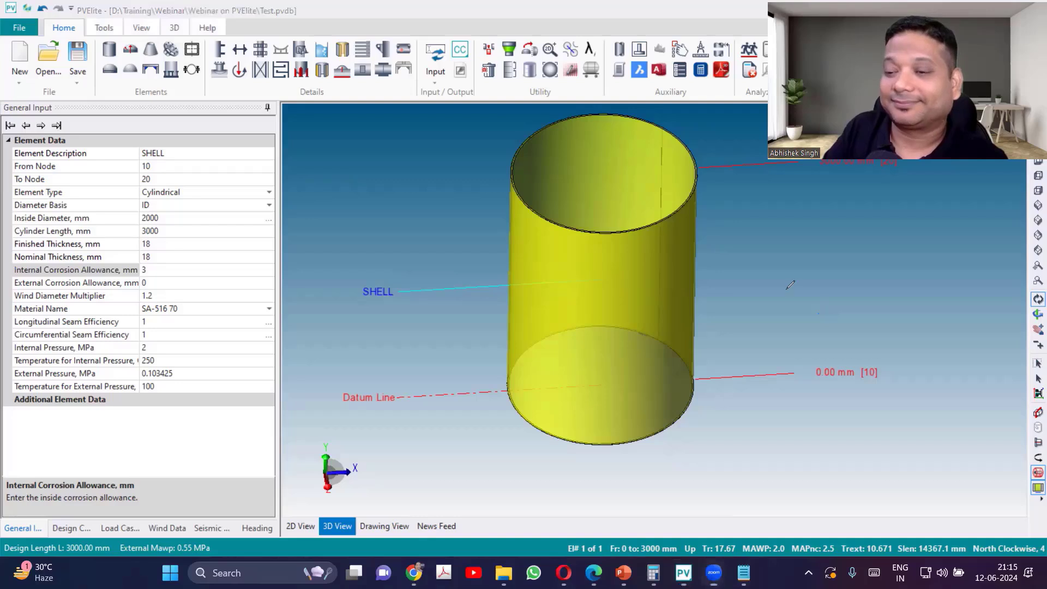
{"action": "left_click_drag", "start_coordinate": [792, 283], "coordinate": [801, 331]}
{"action": "left_click_drag", "start_coordinate": [807, 290], "coordinate": [846, 312]}
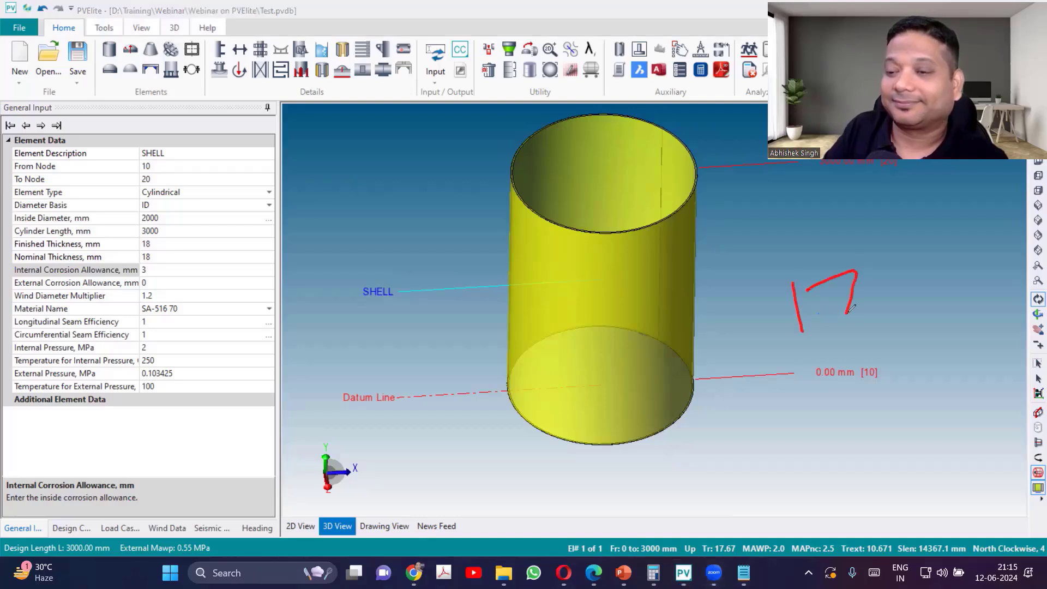
{"action": "left_click", "coordinate": [870, 292]}
{"action": "mouse_move", "coordinate": [900, 256]}
{"action": "left_mouse_down"}
{"action": "mouse_move", "coordinate": [897, 274]}
{"action": "mouse_move", "coordinate": [896, 254]}
{"action": "left_mouse_up"}
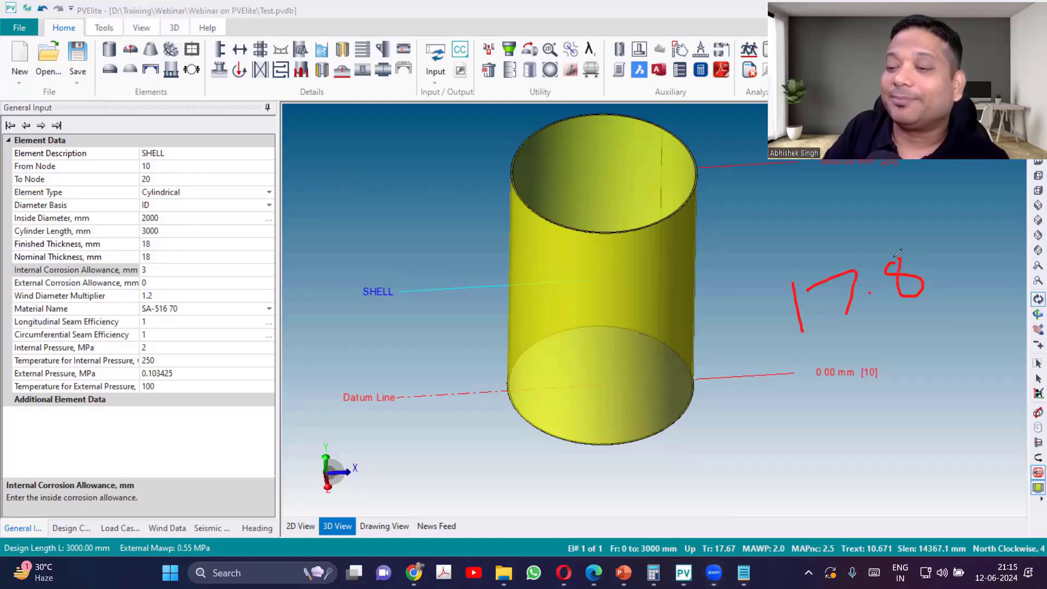
{"action": "left_click_drag", "start_coordinate": [794, 371], "coordinate": [1003, 277]}
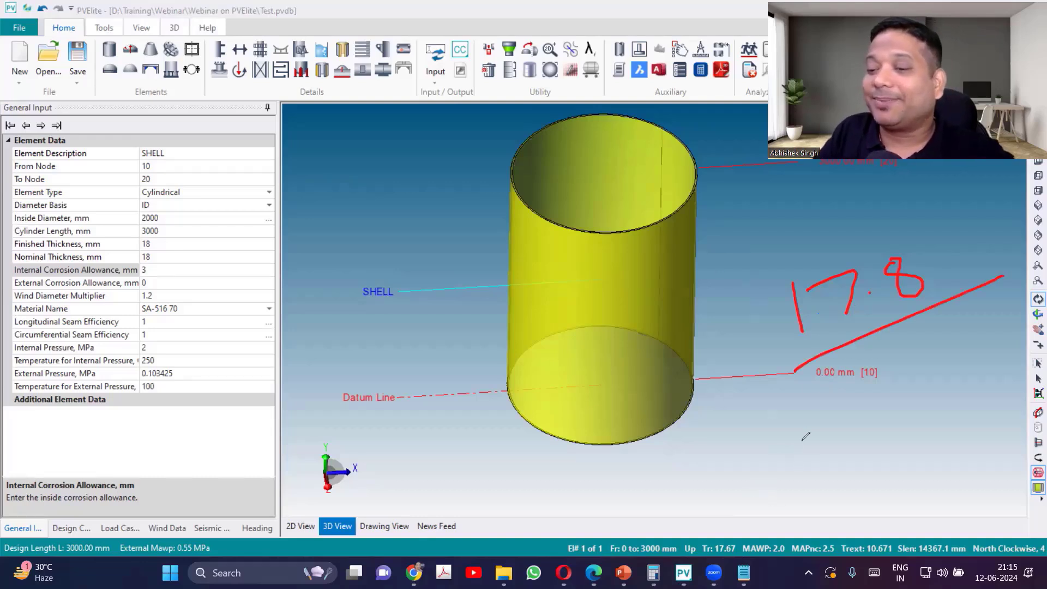
{"action": "left_click_drag", "start_coordinate": [803, 419], "coordinate": [805, 458]}
{"action": "mouse_move", "coordinate": [834, 414]}
{"action": "left_mouse_down"}
{"action": "mouse_move", "coordinate": [867, 450]}
{"action": "mouse_move", "coordinate": [840, 390]}
{"action": "mouse_move", "coordinate": [760, 436]}
{"action": "mouse_move", "coordinate": [869, 480]}
{"action": "mouse_move", "coordinate": [848, 386]}
{"action": "left_mouse_up"}
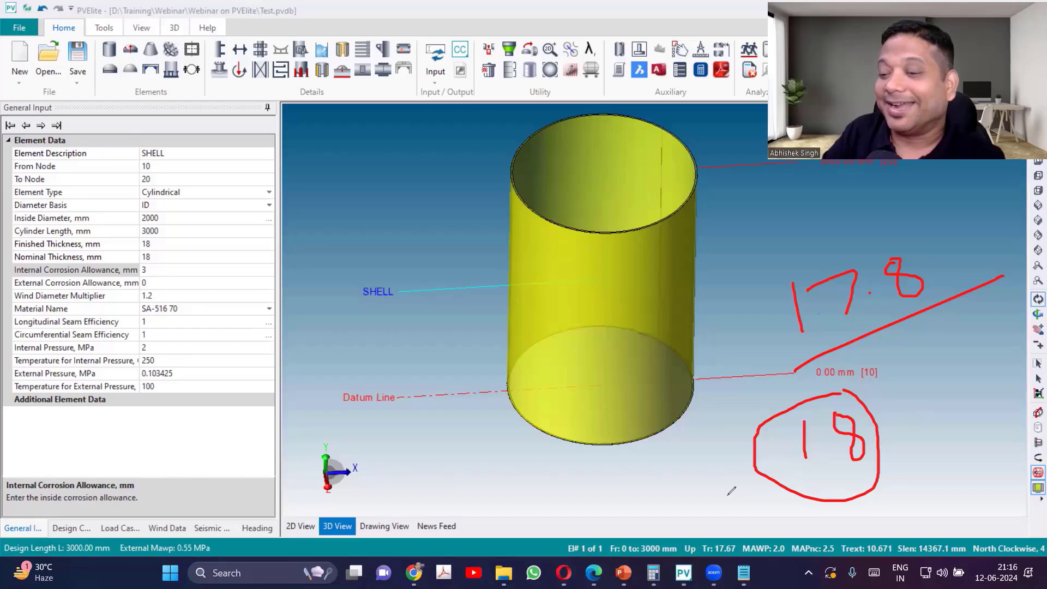
{"action": "mouse_move", "coordinate": [623, 497]}
{"action": "left_mouse_down"}
{"action": "mouse_move", "coordinate": [741, 449]}
{"action": "mouse_move", "coordinate": [718, 452]}
{"action": "mouse_move", "coordinate": [734, 478]}
{"action": "left_mouse_up"}
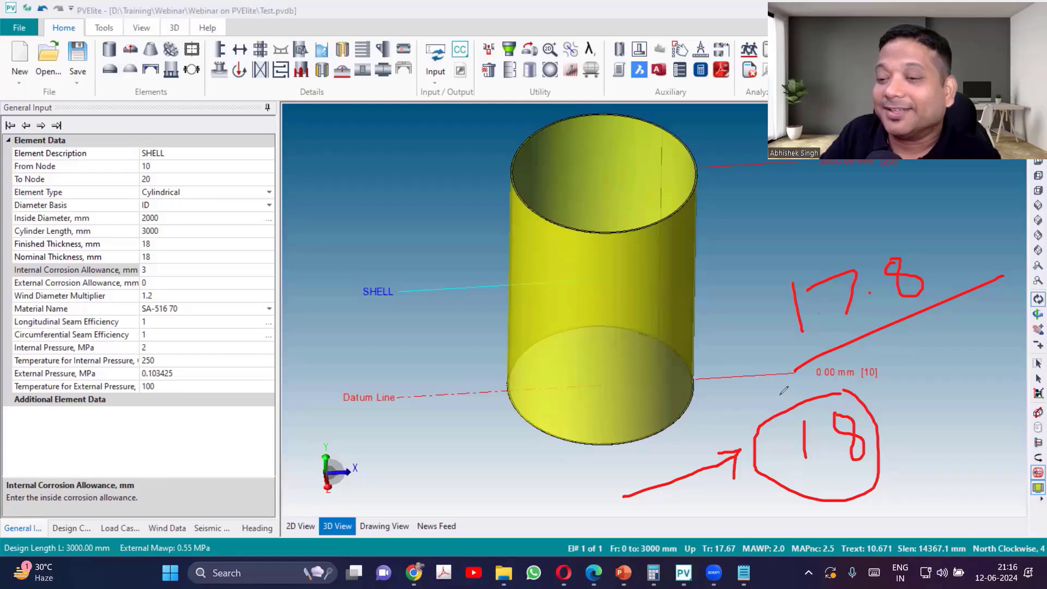
{"action": "mouse_move", "coordinate": [866, 398]}
{"action": "left_mouse_down"}
{"action": "mouse_move", "coordinate": [876, 326]}
{"action": "mouse_move", "coordinate": [892, 358]}
{"action": "left_mouse_up"}
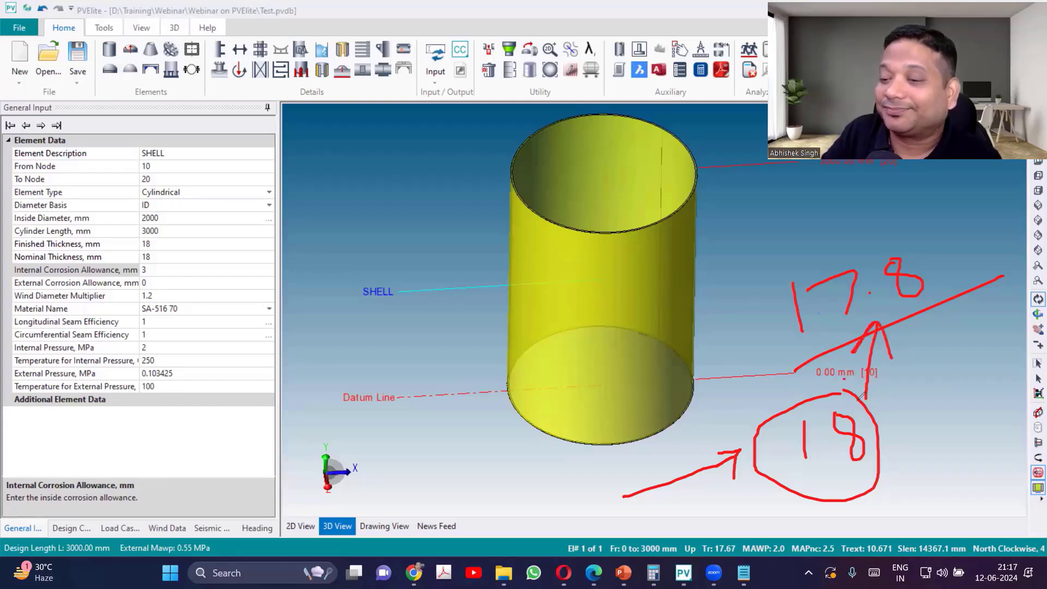
{"action": "left_click_drag", "start_coordinate": [844, 382], "coordinate": [877, 388]}
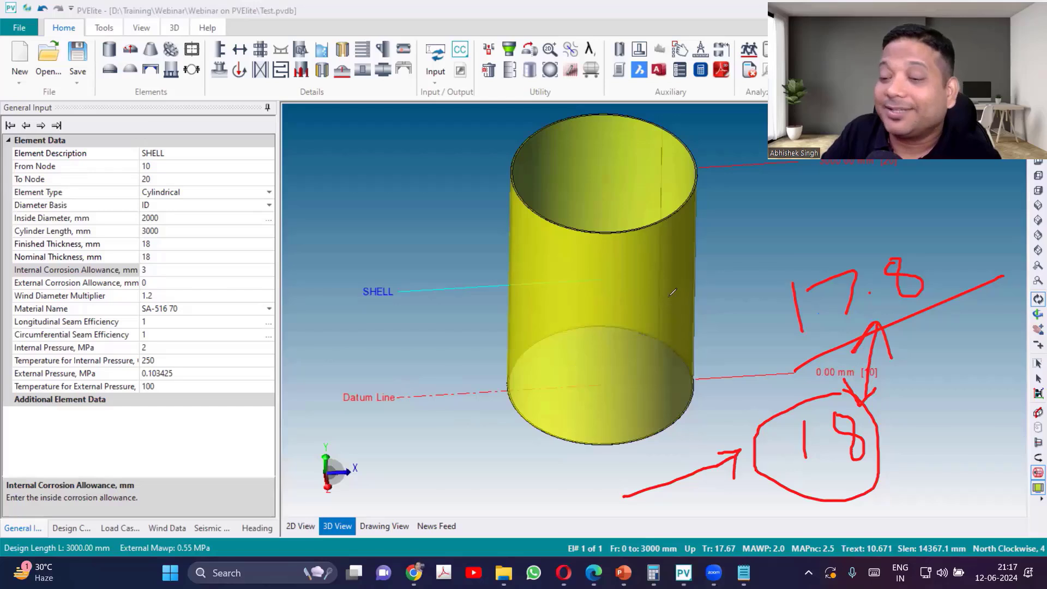
{"action": "mouse_move", "coordinate": [432, 410]}
{"action": "left_mouse_down"}
{"action": "mouse_move", "coordinate": [442, 477]}
{"action": "mouse_move", "coordinate": [475, 408]}
{"action": "mouse_move", "coordinate": [484, 465]}
{"action": "left_mouse_up"}
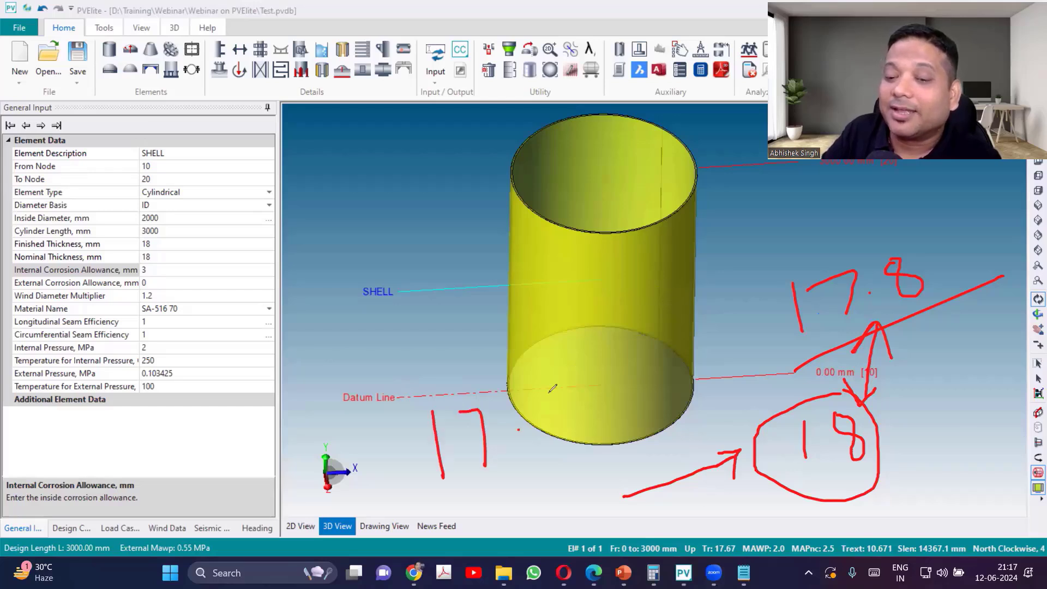
{"action": "left_click", "coordinate": [518, 430]}
{"action": "mouse_move", "coordinate": [544, 390]}
{"action": "left_mouse_down"}
{"action": "mouse_move", "coordinate": [533, 447]}
{"action": "mouse_move", "coordinate": [579, 485]}
{"action": "left_mouse_up"}
{"action": "mouse_move", "coordinate": [453, 503]}
{"action": "left_mouse_down"}
{"action": "mouse_move", "coordinate": [736, 453]}
{"action": "mouse_move", "coordinate": [627, 351]}
{"action": "left_mouse_up"}
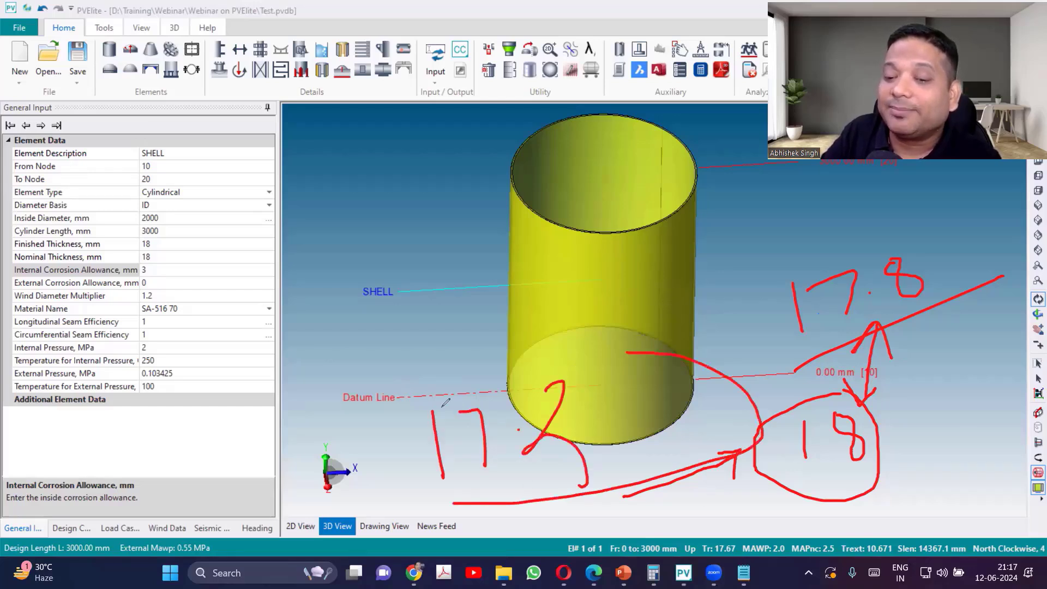
{"action": "mouse_move", "coordinate": [520, 391]}
{"action": "left_mouse_down"}
{"action": "mouse_move", "coordinate": [545, 482]}
{"action": "mouse_move", "coordinate": [602, 425]}
{"action": "left_mouse_up"}
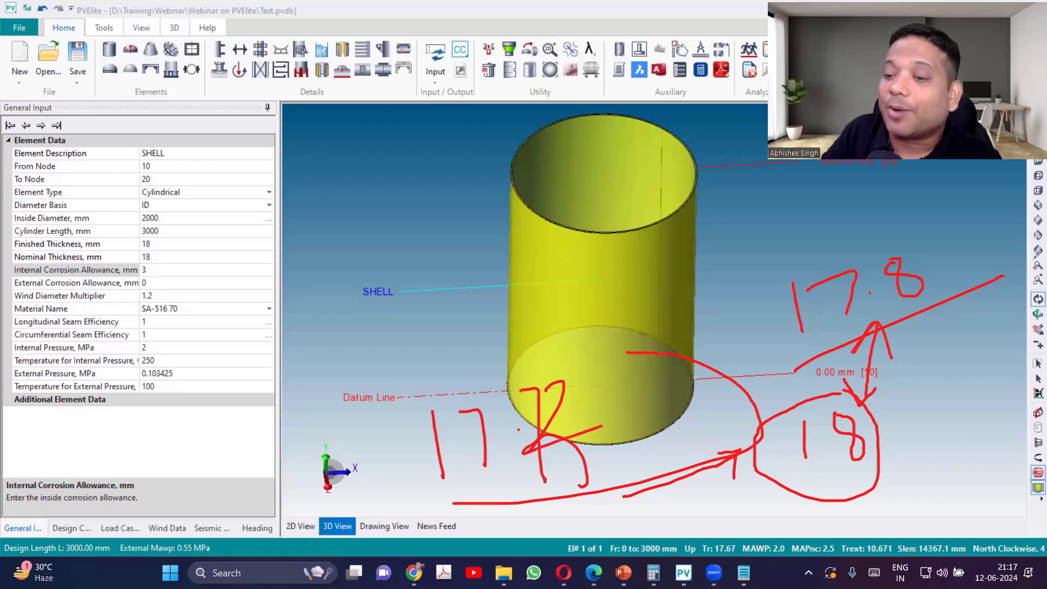
{"action": "left_click_drag", "start_coordinate": [1038, 268], "coordinate": [638, 264]}
{"action": "mouse_move", "coordinate": [572, 293]}
{"action": "left_mouse_down"}
{"action": "mouse_move", "coordinate": [436, 457]}
{"action": "mouse_move", "coordinate": [779, 468]}
{"action": "mouse_move", "coordinate": [828, 262]}
{"action": "left_mouse_up"}
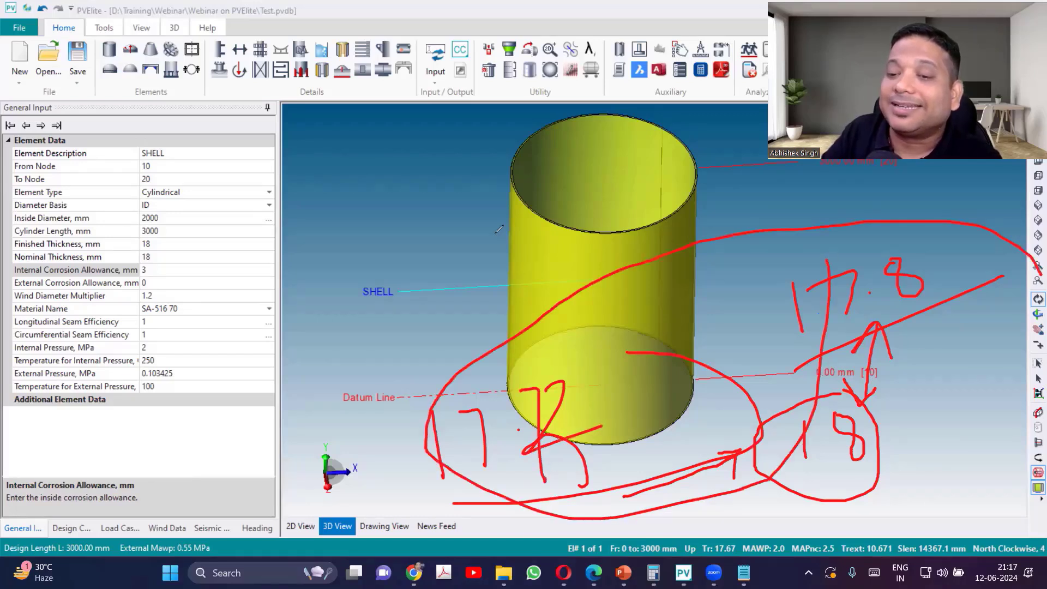
{"action": "mouse_move", "coordinate": [467, 234]}
{"action": "left_mouse_down"}
{"action": "mouse_move", "coordinate": [502, 222]}
{"action": "mouse_move", "coordinate": [517, 234]}
{"action": "mouse_move", "coordinate": [521, 266]}
{"action": "left_mouse_up"}
{"action": "left_click", "coordinate": [491, 244]}
{"action": "left_click_drag", "start_coordinate": [440, 322], "coordinate": [601, 258]}
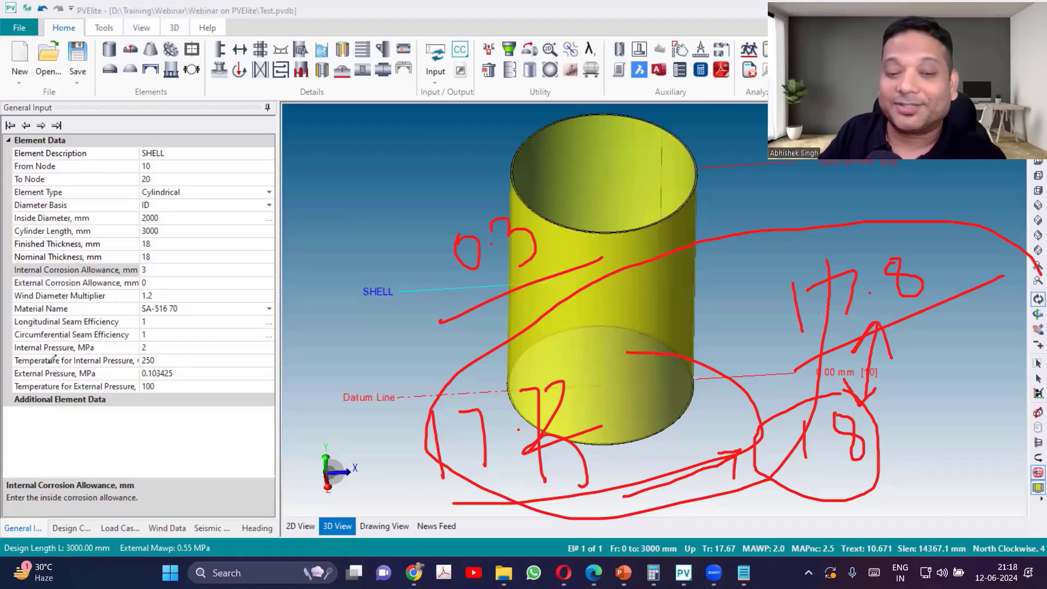
{"action": "key", "text": "Escape"}
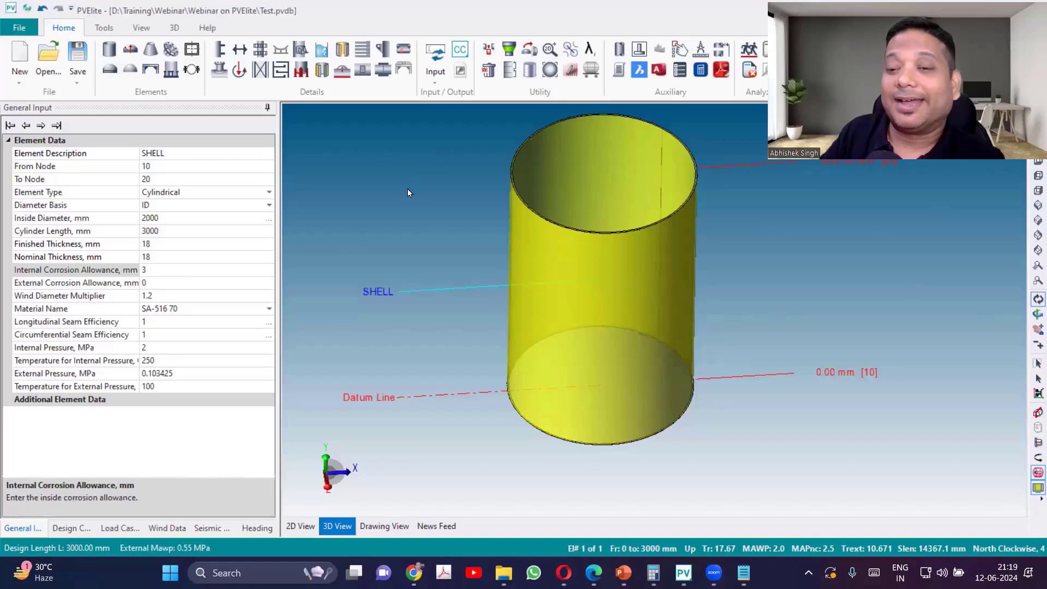
Step: Show the shell in front view and flip the vessel's orientation from vertical to horizontal
{"action": "scroll", "coordinate": [491, 315], "scroll_direction": "down", "scroll_amount": 2}
{"action": "scroll", "coordinate": [585, 267], "scroll_direction": "up", "scroll_amount": 1}
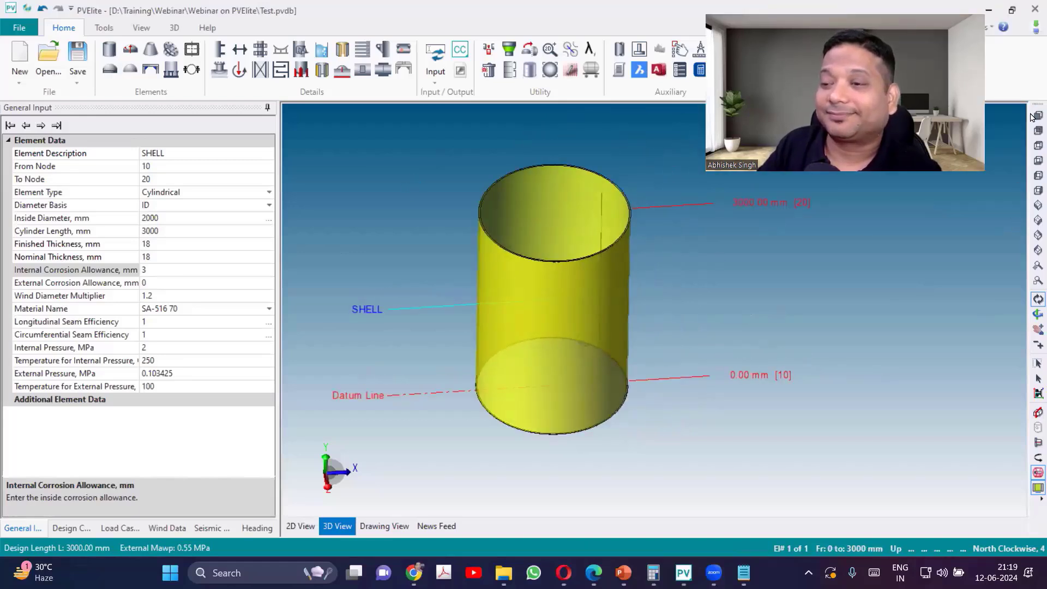
{"action": "left_click", "coordinate": [1037, 116]}
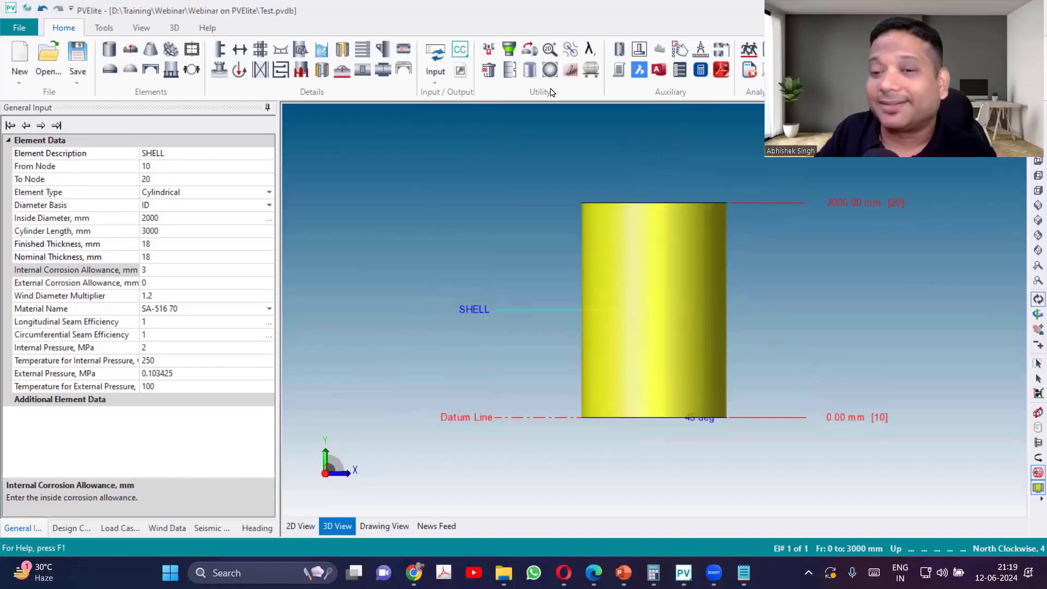
{"action": "left_click", "coordinate": [530, 53]}
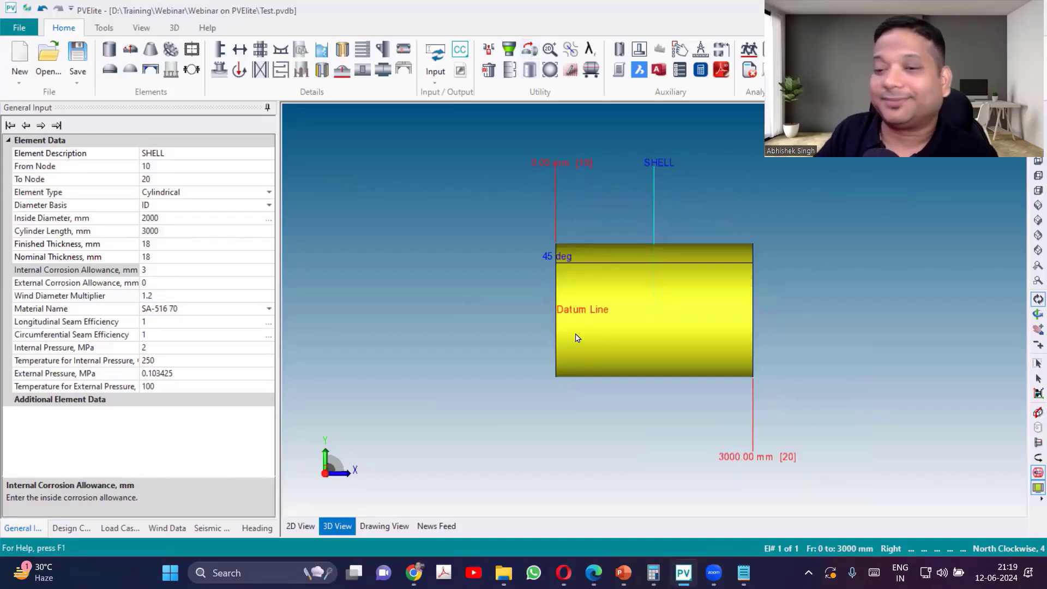
Step: Add an elliptical head to the end of the cylindrical shell at node 20
{"action": "scroll", "coordinate": [789, 286], "scroll_direction": "up", "scroll_amount": 1}
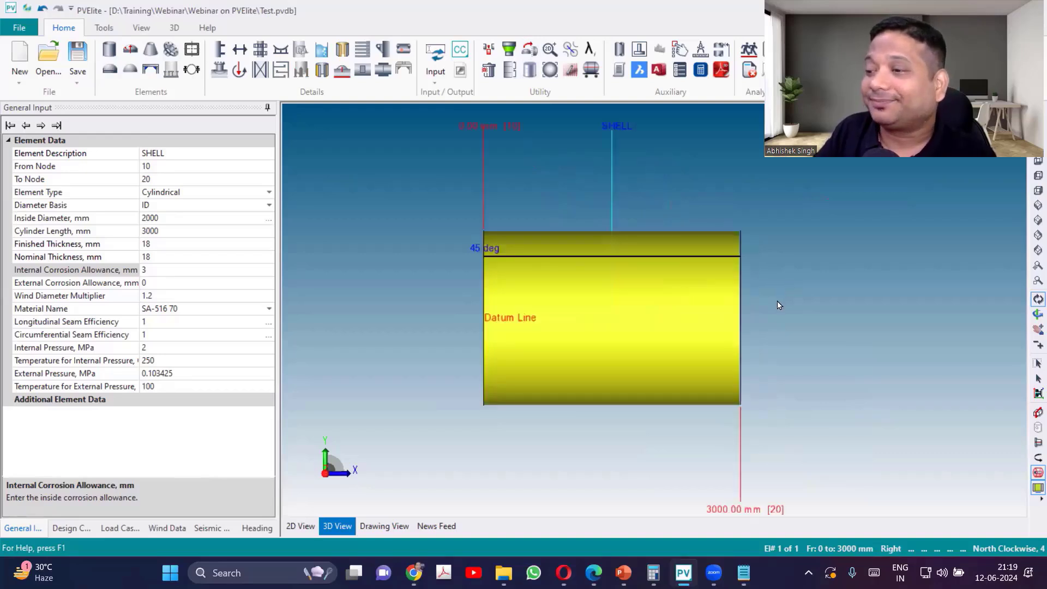
{"action": "left_click", "coordinate": [109, 74]}
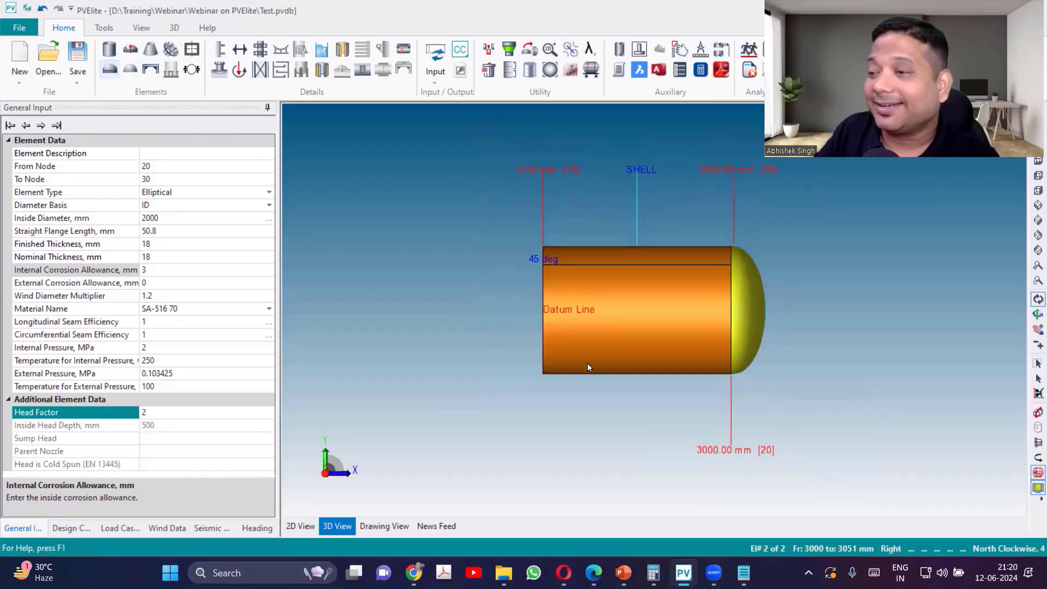
{"action": "scroll", "coordinate": [751, 287], "scroll_direction": "up", "scroll_amount": 4}
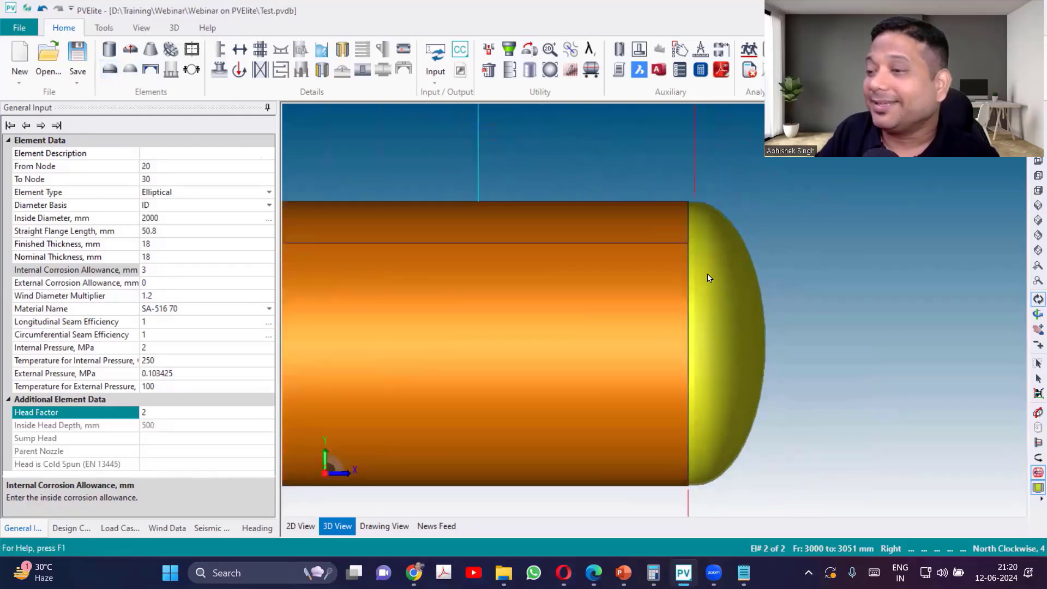
{"action": "scroll", "coordinate": [709, 278], "scroll_direction": "down", "scroll_amount": 2}
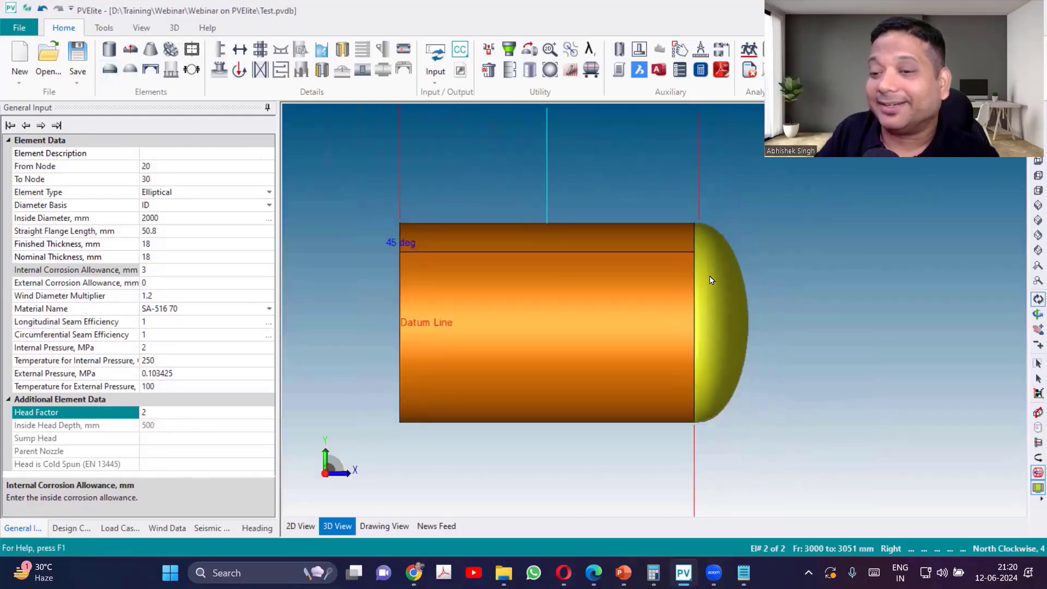
{"action": "scroll", "coordinate": [709, 279], "scroll_direction": "down", "scroll_amount": 1}
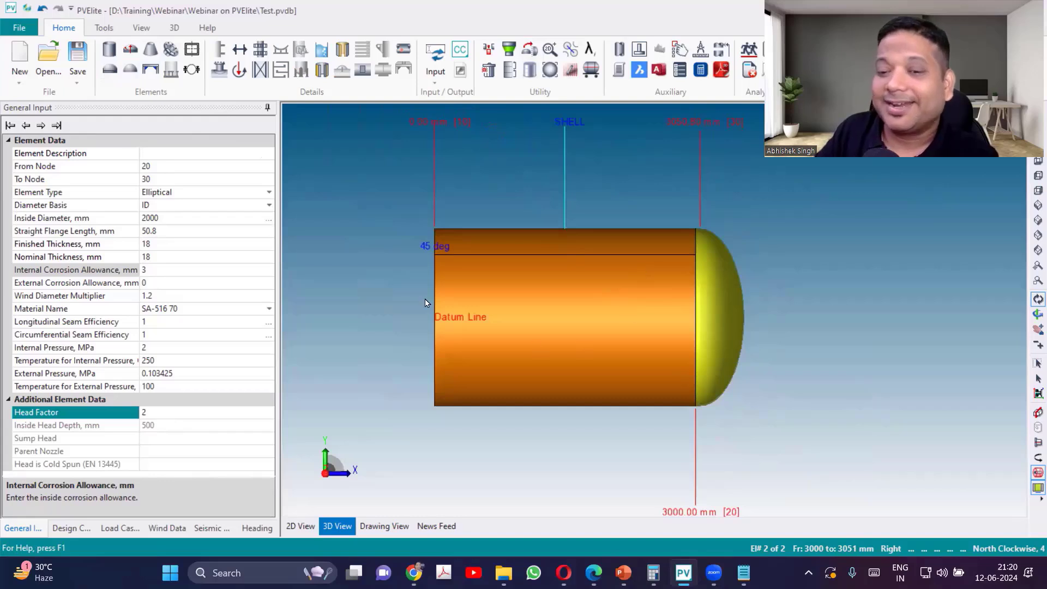
{"action": "scroll", "coordinate": [523, 300], "scroll_direction": "down", "scroll_amount": 1}
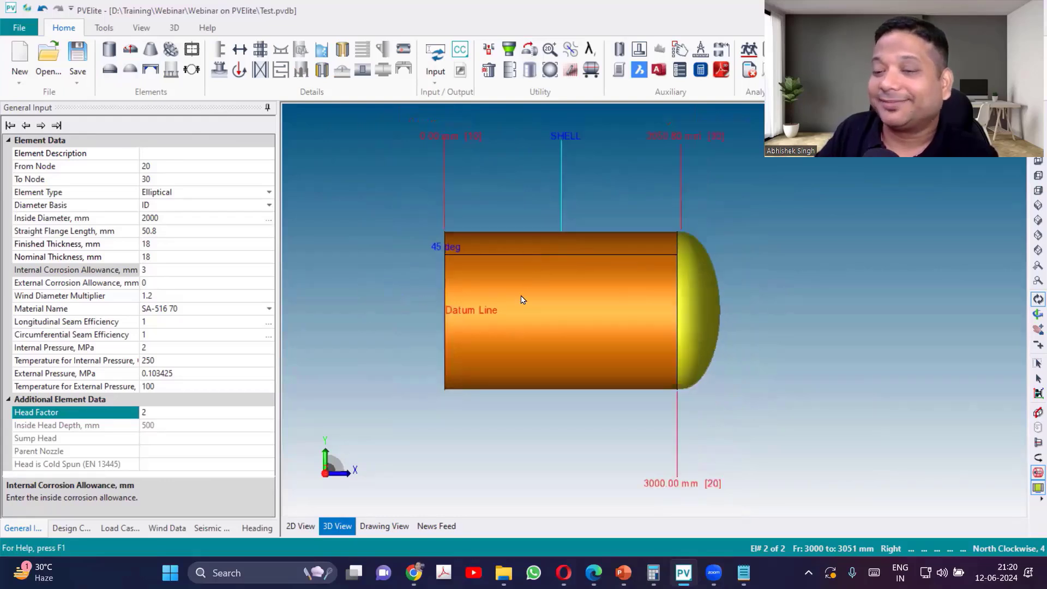
{"action": "scroll", "coordinate": [474, 245], "scroll_direction": "up", "scroll_amount": 1}
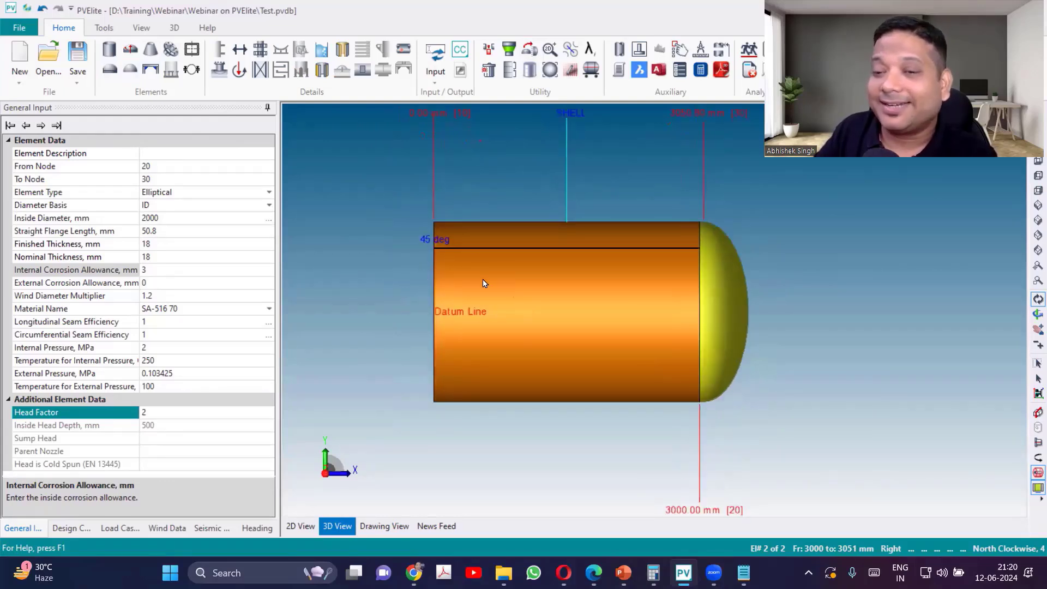
Step: Insert a new elliptical head before the cylindrical shell to close its open end
{"action": "left_click", "coordinate": [515, 309]}
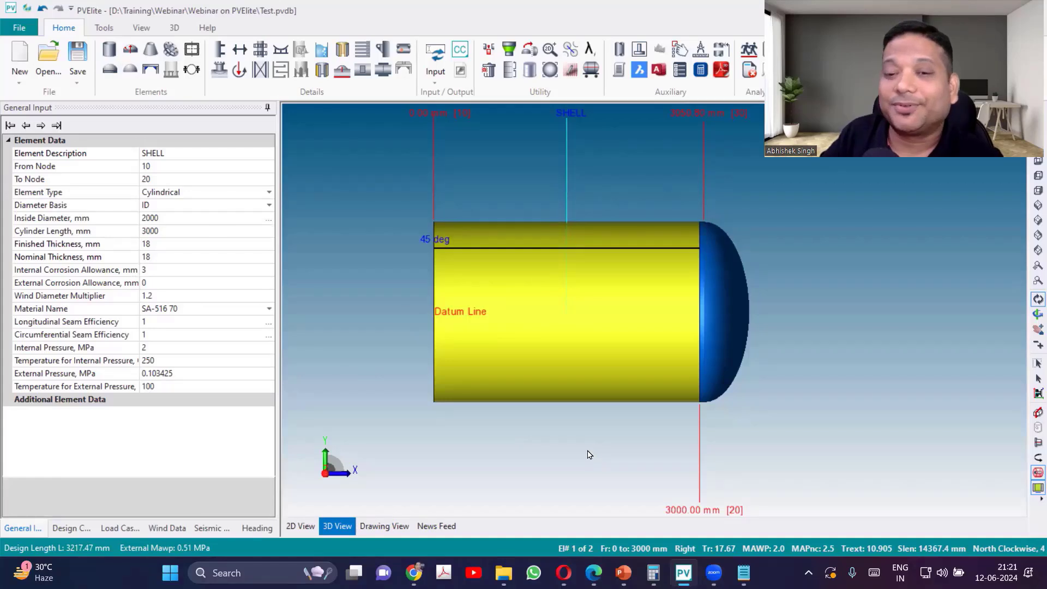
{"action": "scroll", "coordinate": [638, 387], "scroll_direction": "down", "scroll_amount": 1}
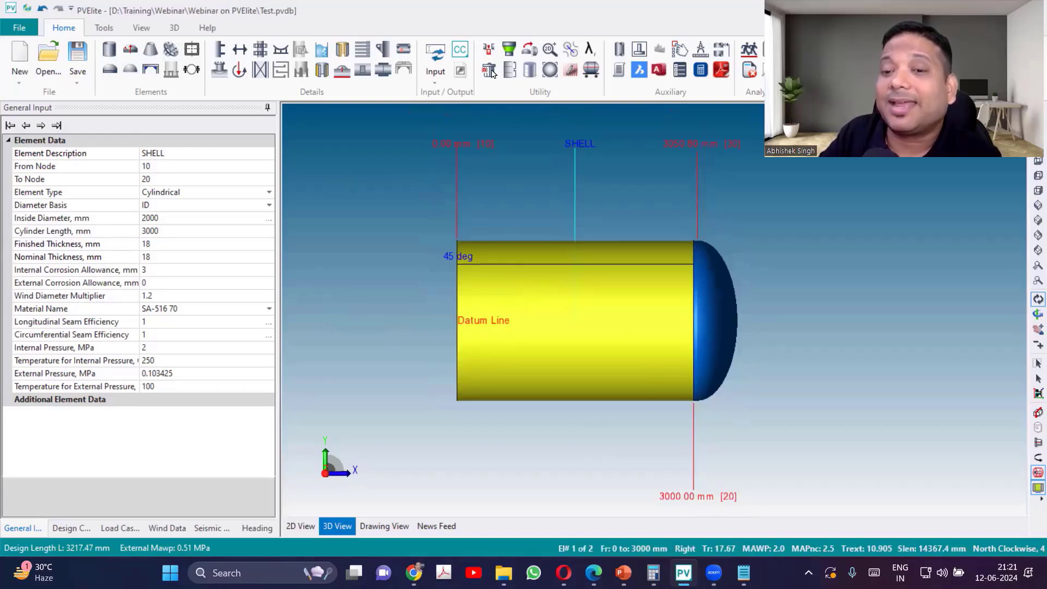
{"action": "left_click", "coordinate": [489, 52]}
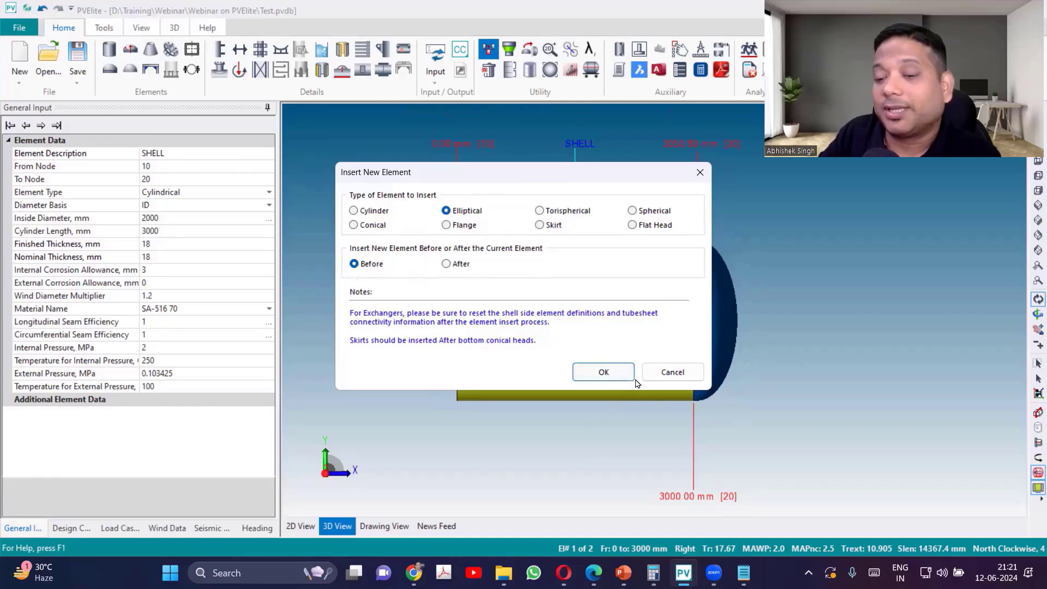
{"action": "left_click", "coordinate": [604, 371]}
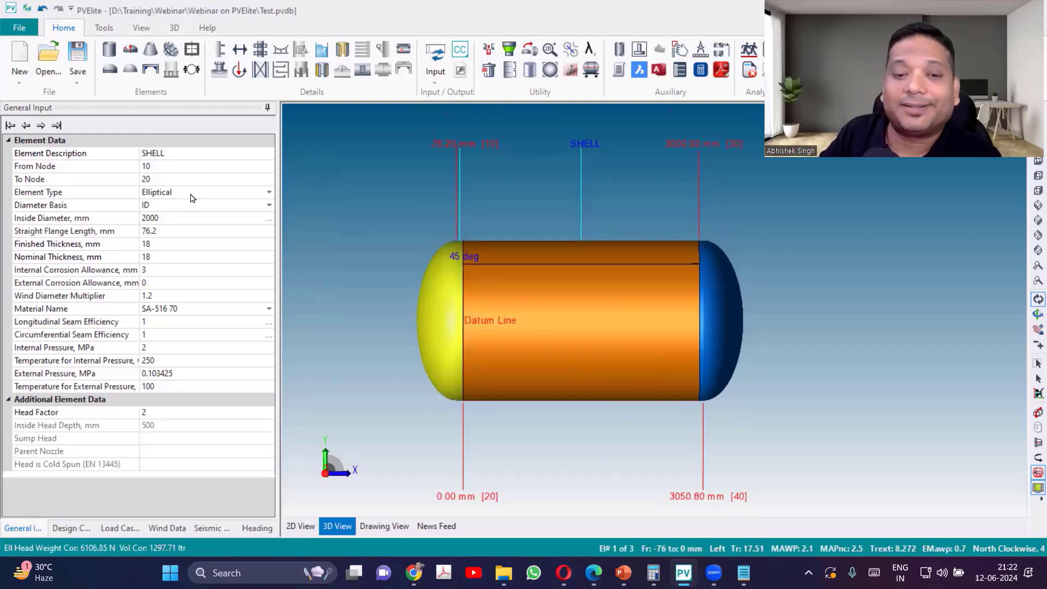
Step: Change the element description of the elliptical head between nodes 10 and 20 to "Left Head"
{"action": "left_click", "coordinate": [170, 152]}
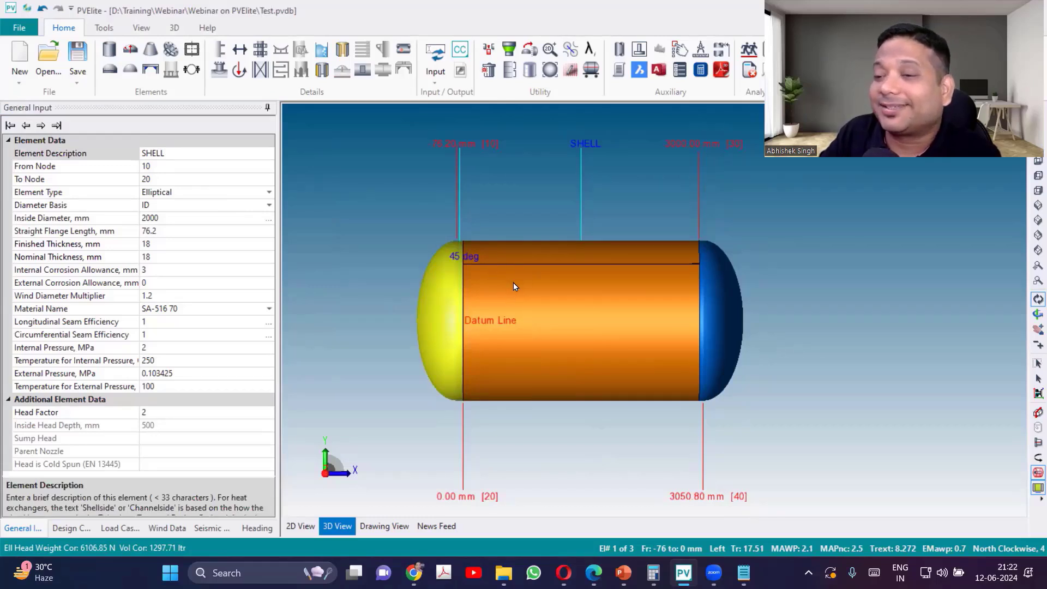
{"action": "left_click", "coordinate": [187, 152]}
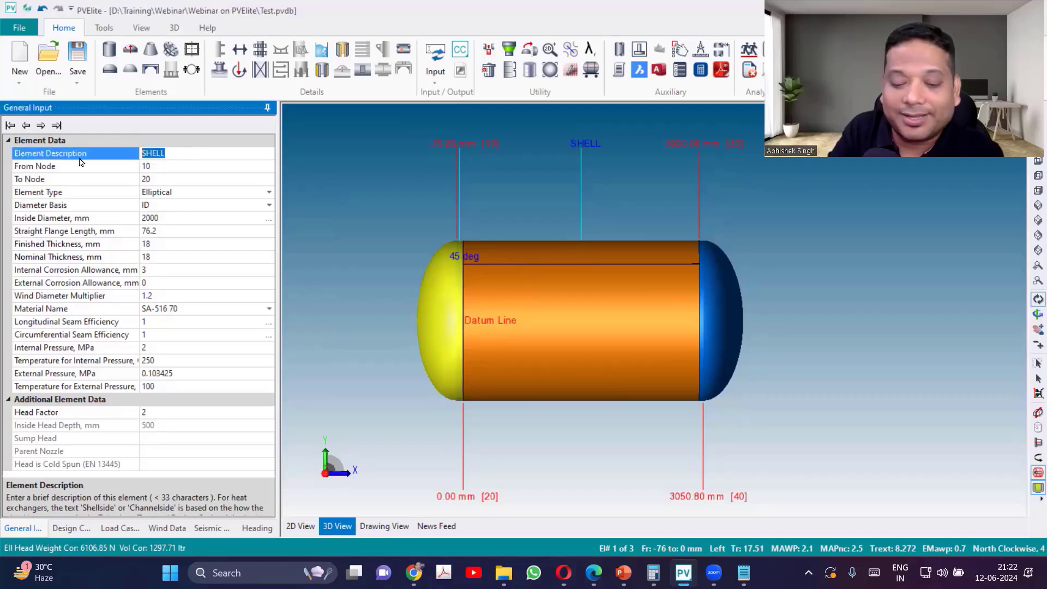
{"action": "type", "text": "Left "}
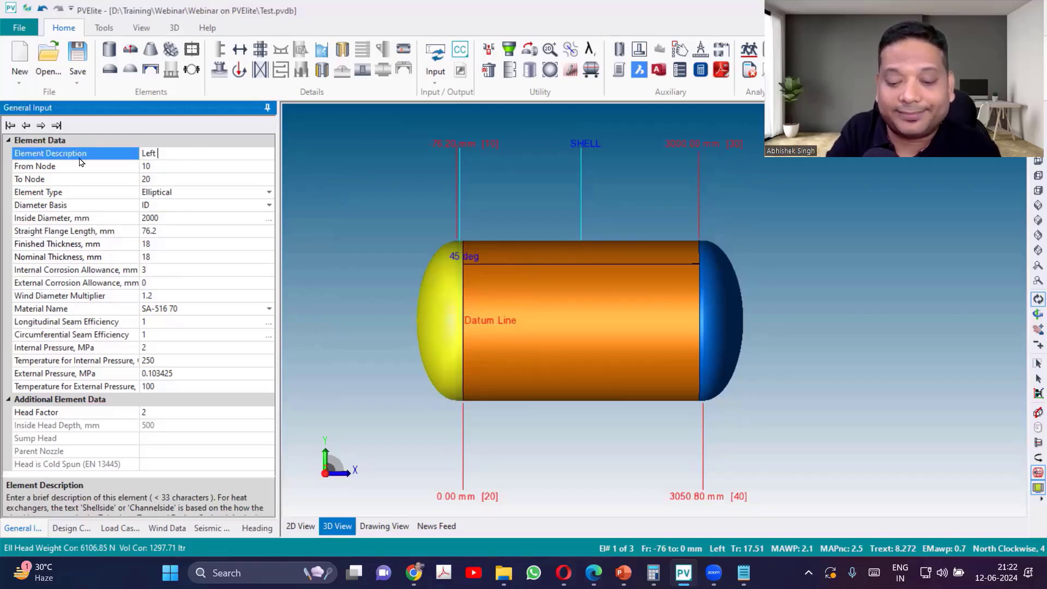
{"action": "type", "text": "Head"}
{"action": "key", "text": "Return"}
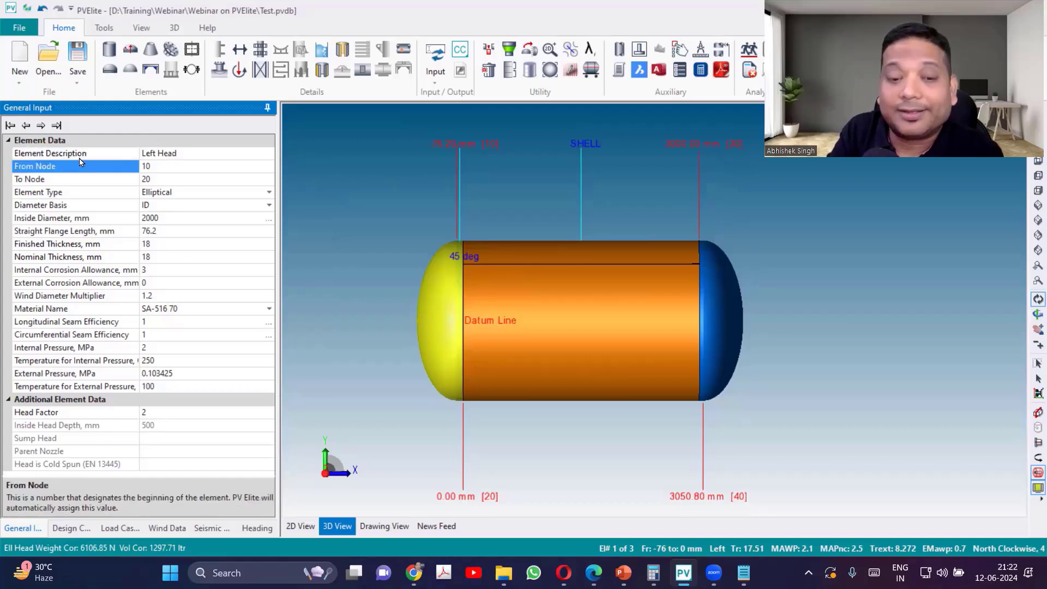
Step: Set the straight flange length of the left head to 50 mm
{"action": "key", "text": "Return"}
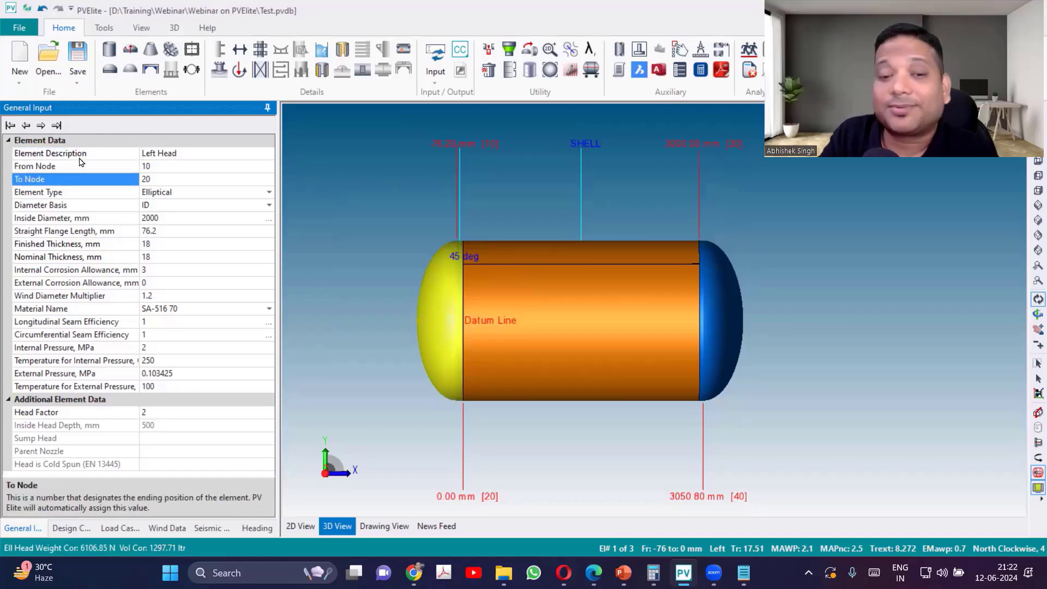
{"action": "key", "text": "Return"}
{"action": "key", "text": "Return"}
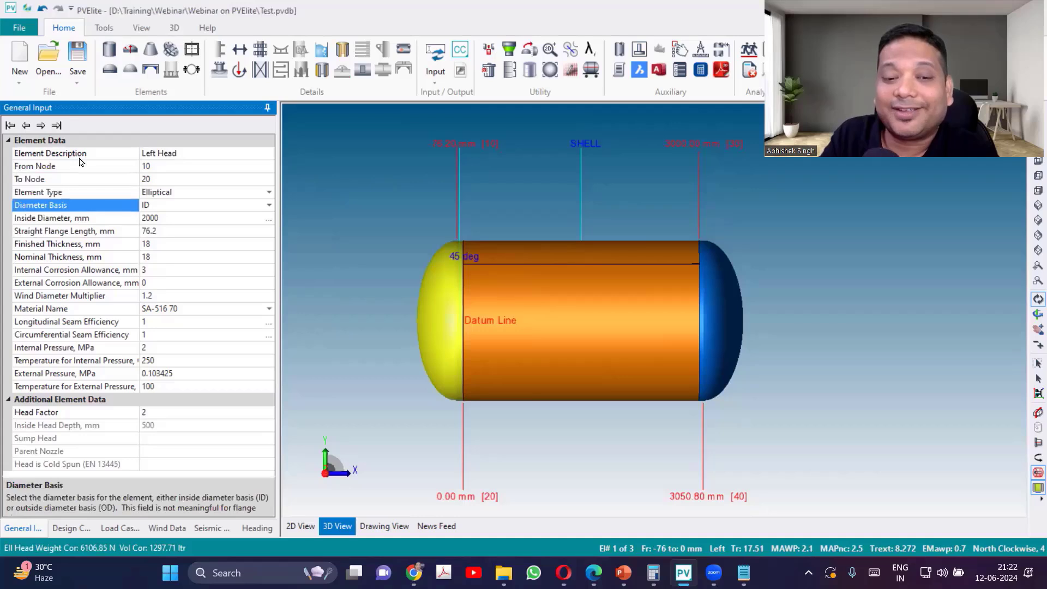
{"action": "key", "text": "Return"}
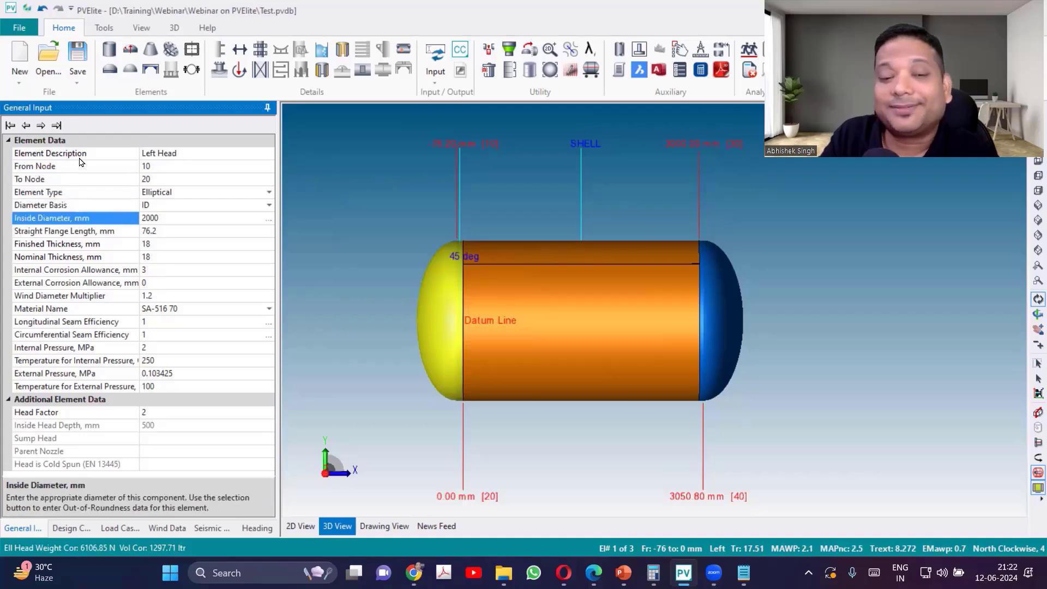
{"action": "key", "text": "Return"}
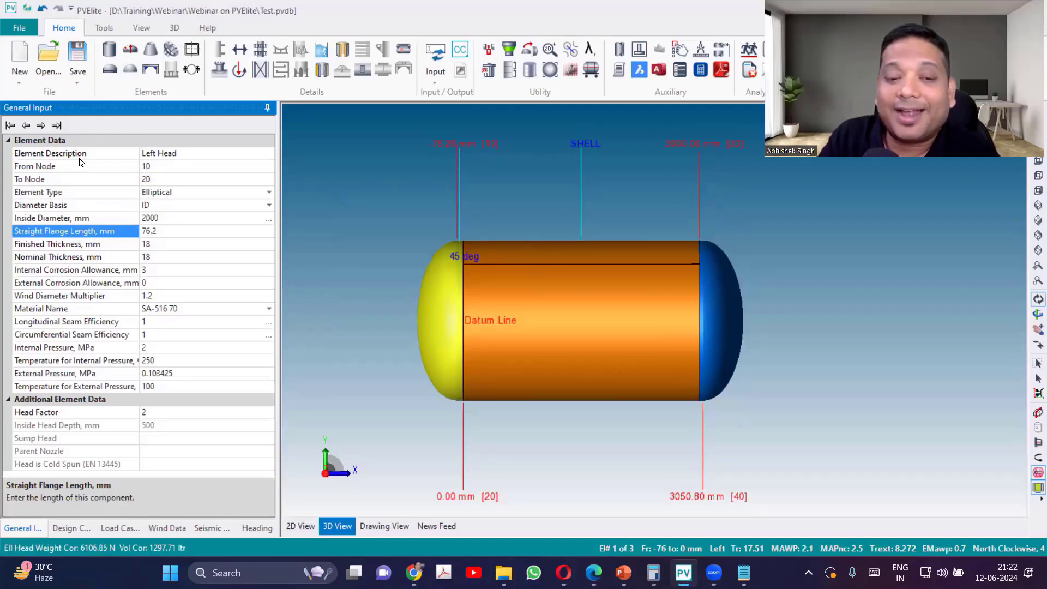
{"action": "type", "text": "50"}
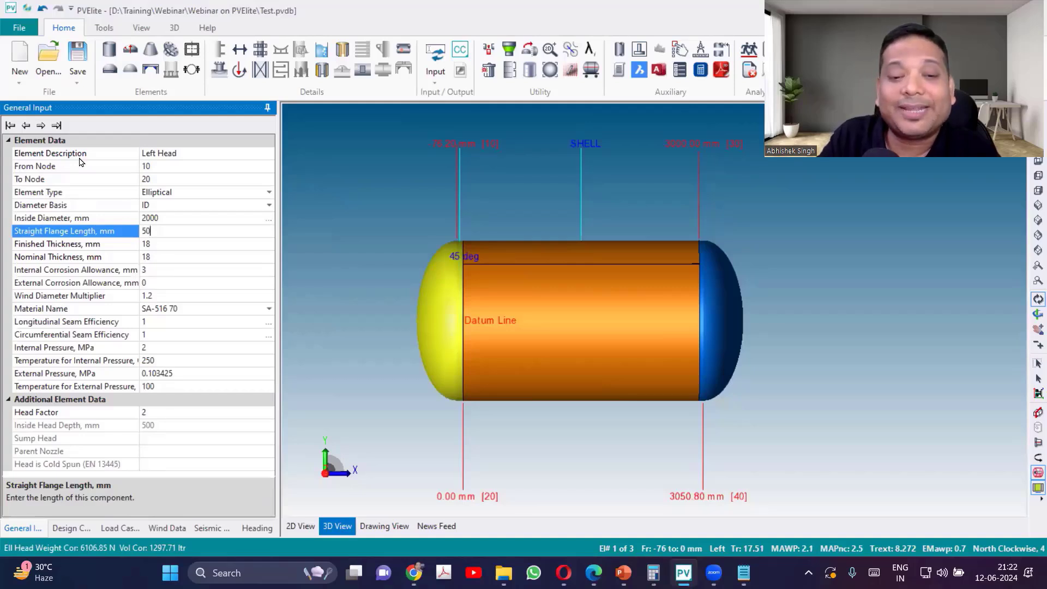
{"action": "key", "text": "Return"}
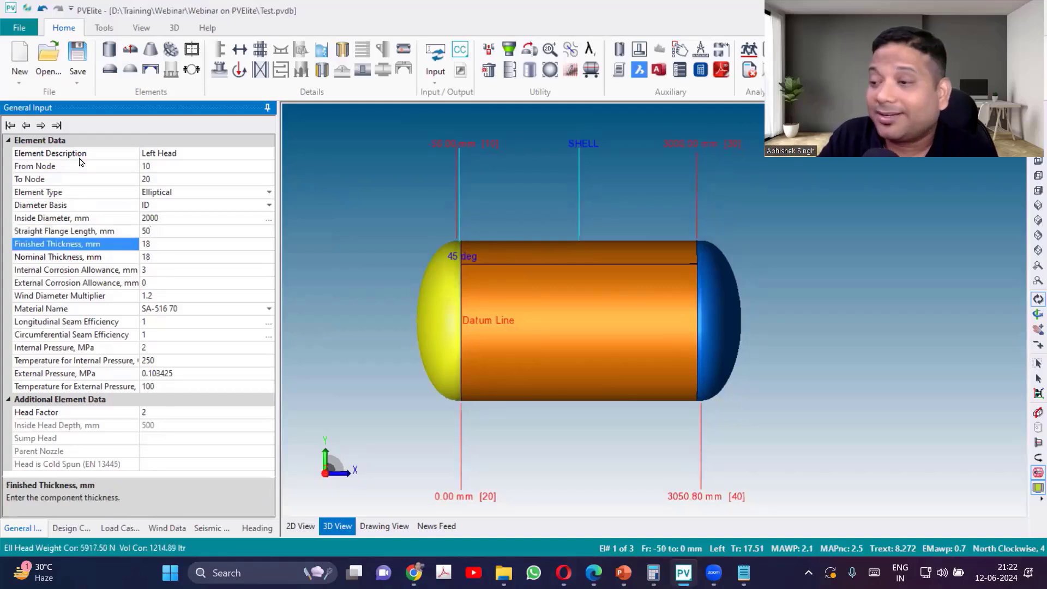
Step: Review the left head's thicknesses, corrosion allowances, material, seam efficiencies, and internal and external design pressures and temperatures
{"action": "key", "text": "Down"}
{"action": "key", "text": "Down"}
{"action": "key", "text": "Down"}
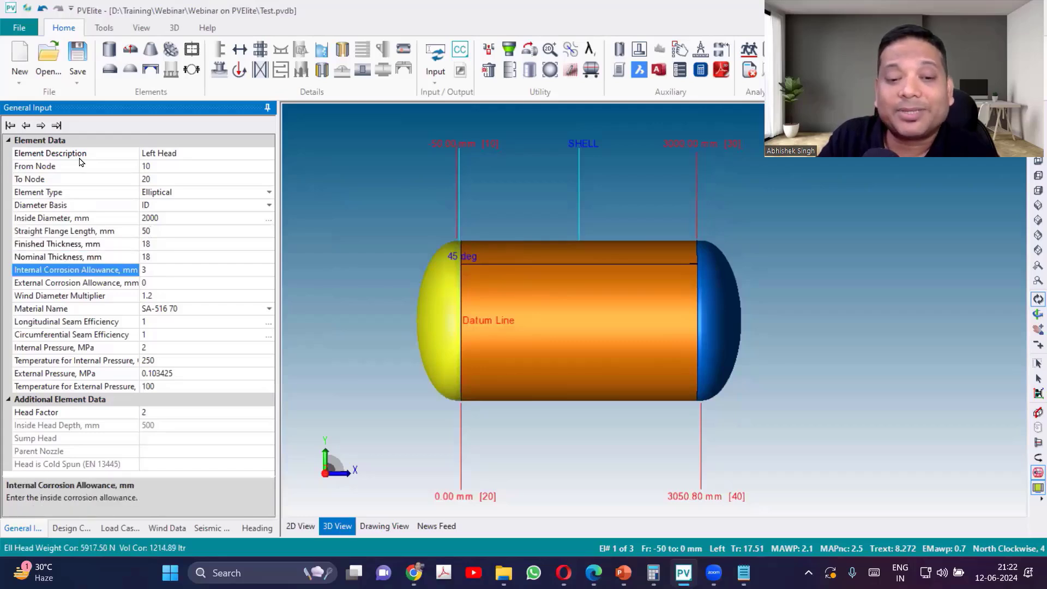
{"action": "key", "text": "Down"}
{"action": "key", "text": "Down"}
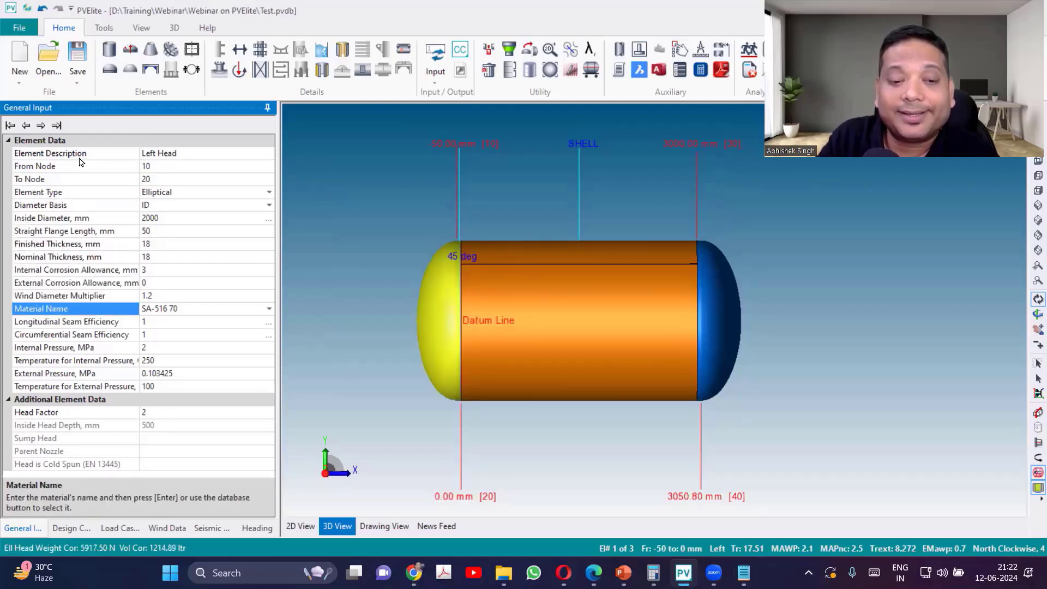
{"action": "key", "text": "Down"}
{"action": "key", "text": "Down"}
{"action": "key", "text": "Down"}
{"action": "key", "text": "Down"}
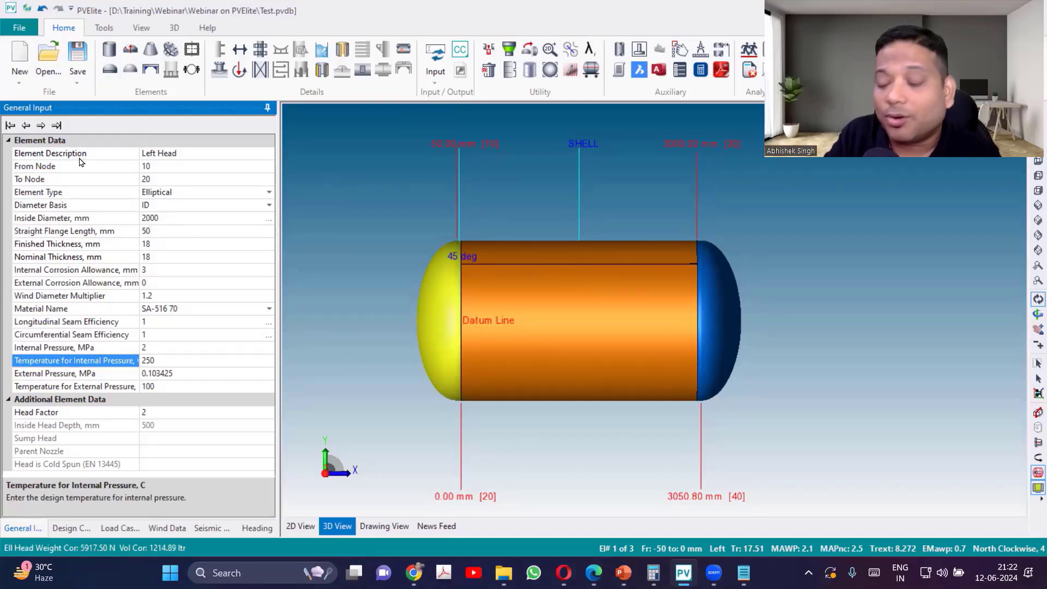
{"action": "key", "text": "Up"}
{"action": "key", "text": "Up"}
{"action": "key", "text": "Up"}
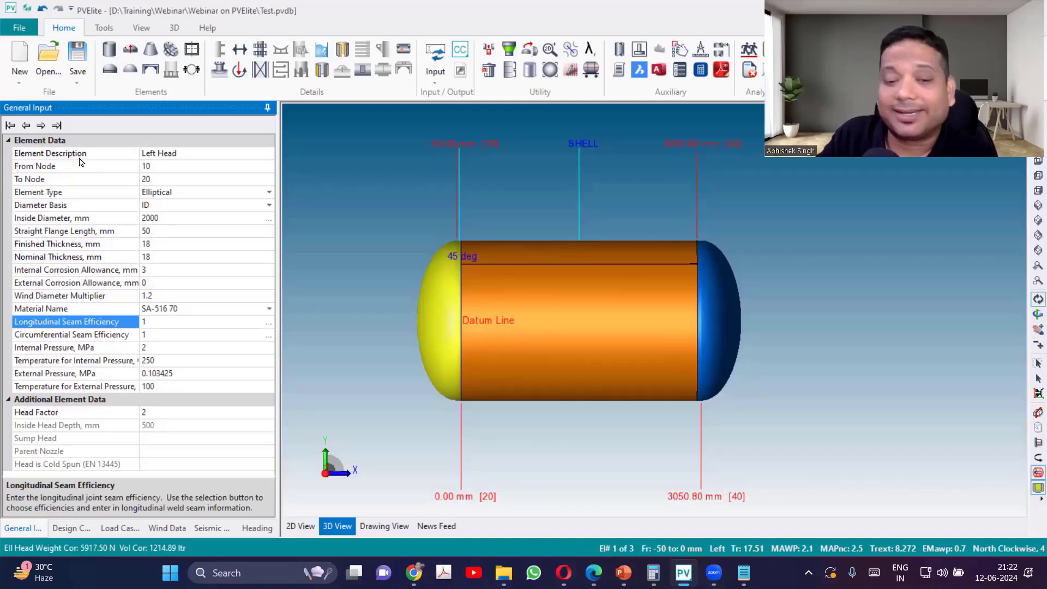
{"action": "key", "text": "Down"}
{"action": "key", "text": "Down"}
{"action": "key", "text": "Down"}
{"action": "key", "text": "Down"}
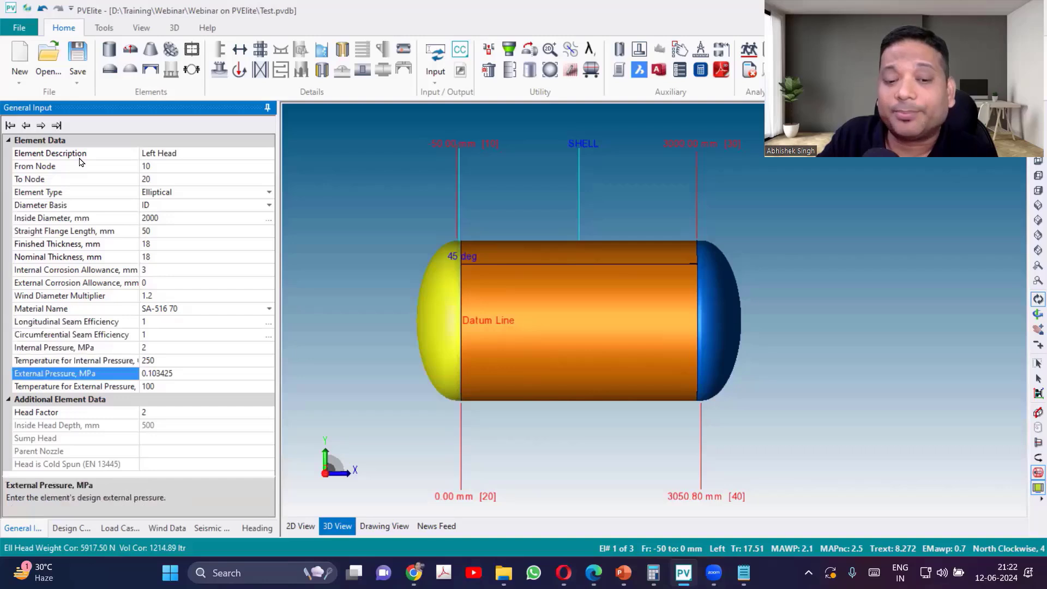
{"action": "key", "text": "Down"}
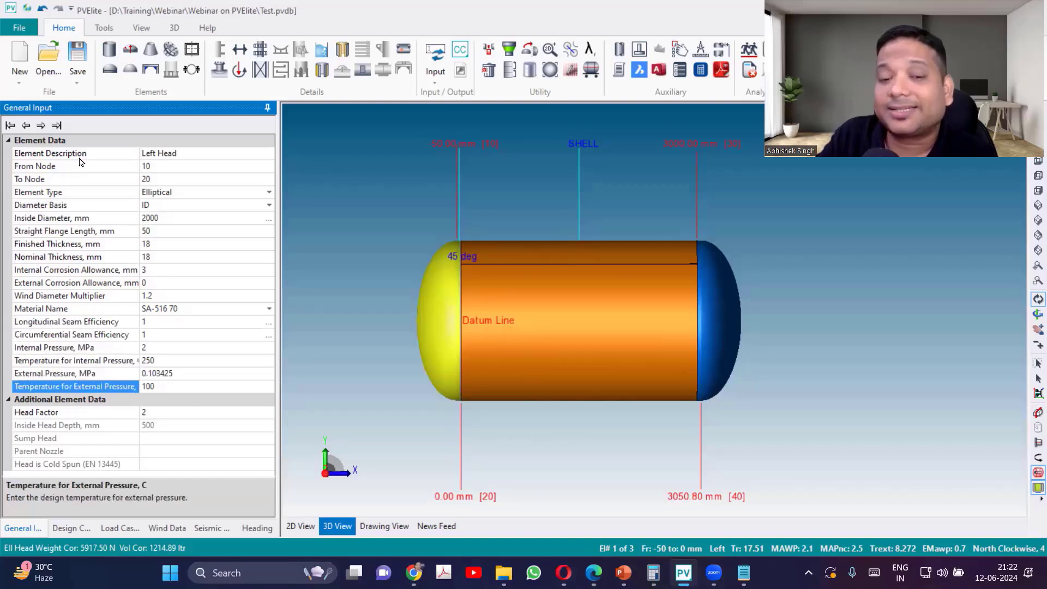
{"action": "key", "text": "Up"}
{"action": "key", "text": "Up"}
{"action": "key", "text": "Up"}
{"action": "key", "text": "Up"}
{"action": "key", "text": "Up"}
{"action": "key", "text": "Up"}
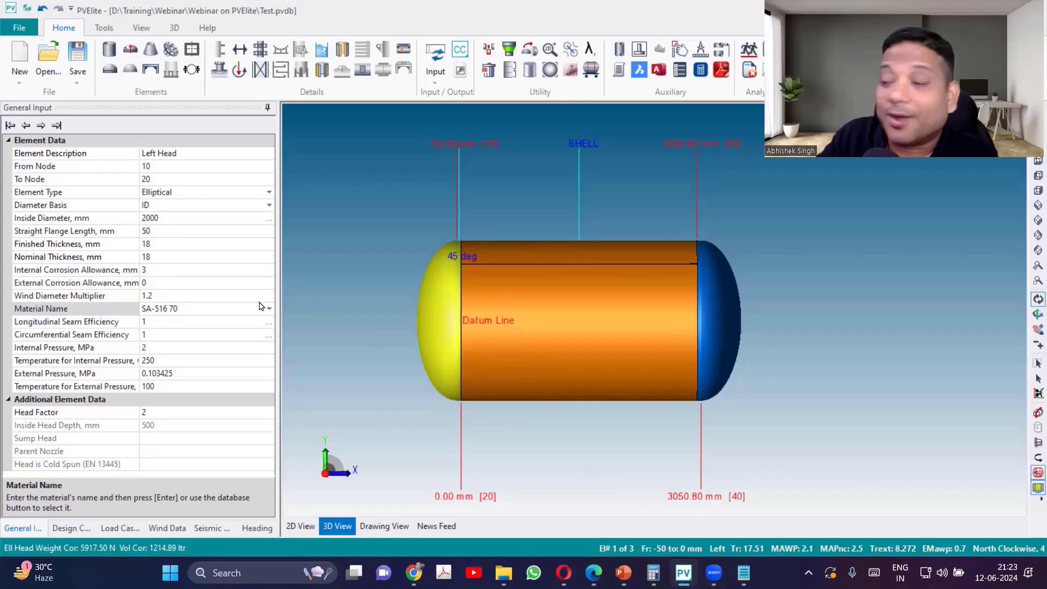
Step: Set the nominal thickness of the left head to 20 mm
{"action": "left_click", "coordinate": [182, 243]}
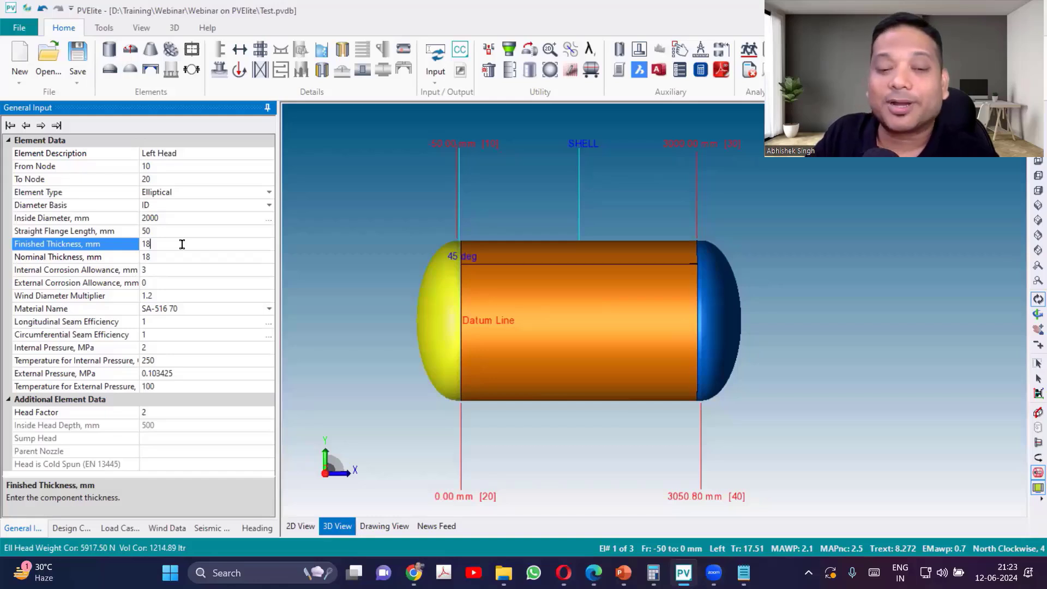
{"action": "left_click", "coordinate": [170, 258]}
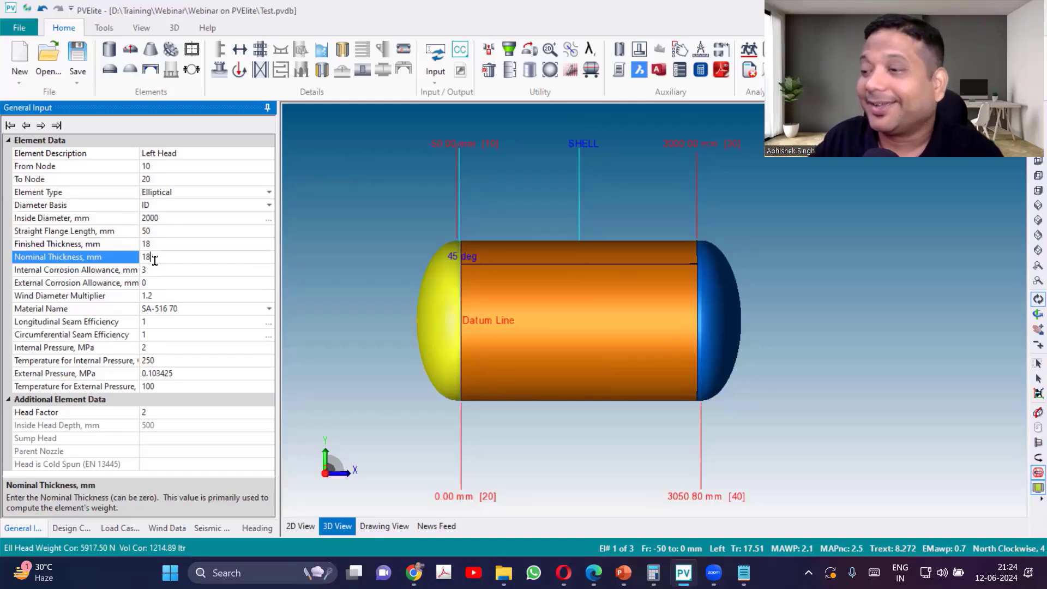
{"action": "double_click", "coordinate": [155, 261]}
{"action": "left_click", "coordinate": [154, 261]}
{"action": "double_click", "coordinate": [155, 260]}
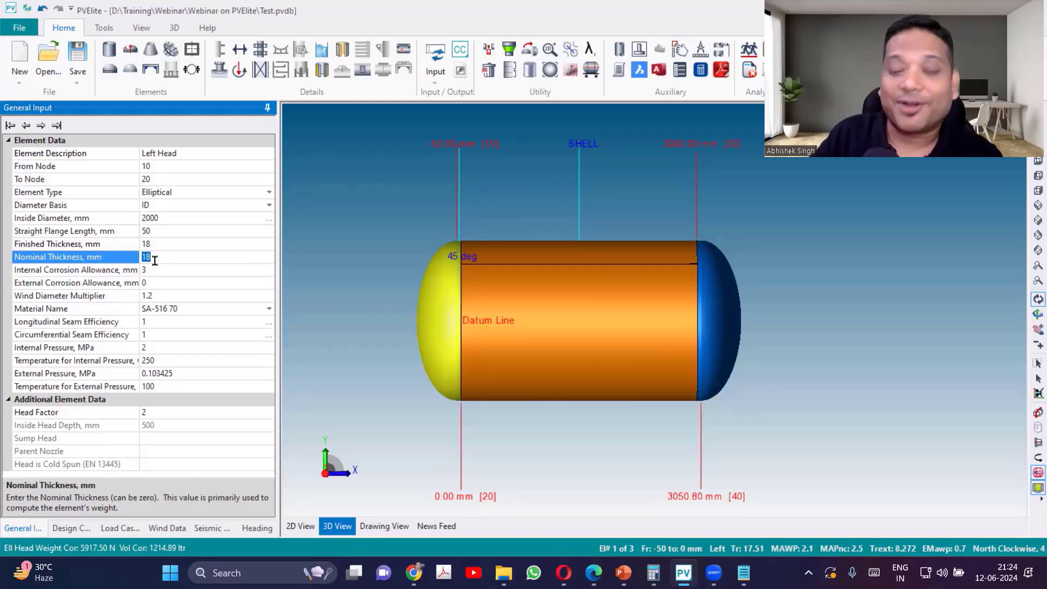
{"action": "type", "text": "20"}
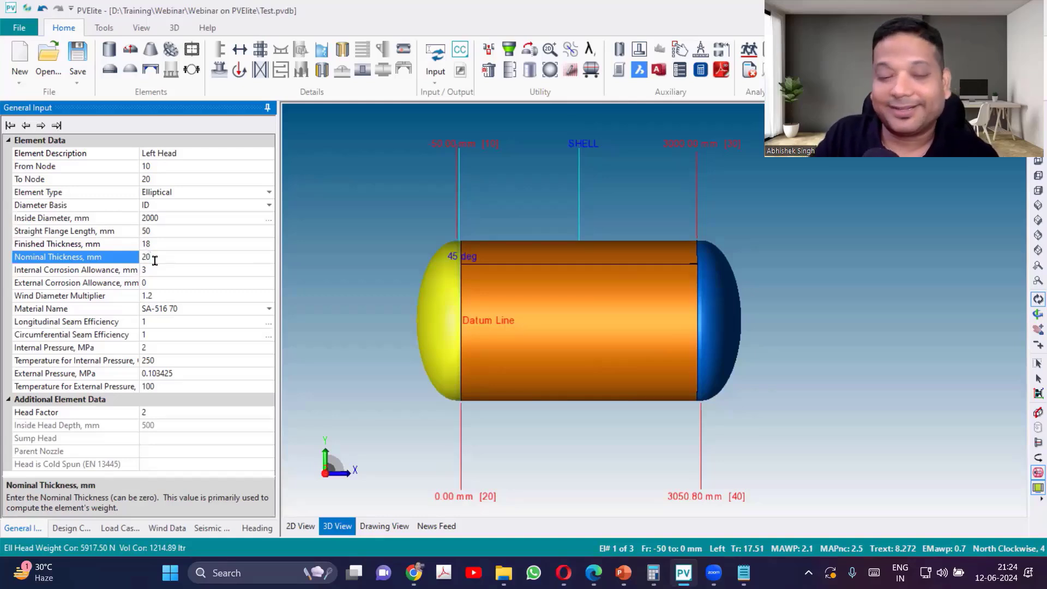
{"action": "key", "text": "Return"}
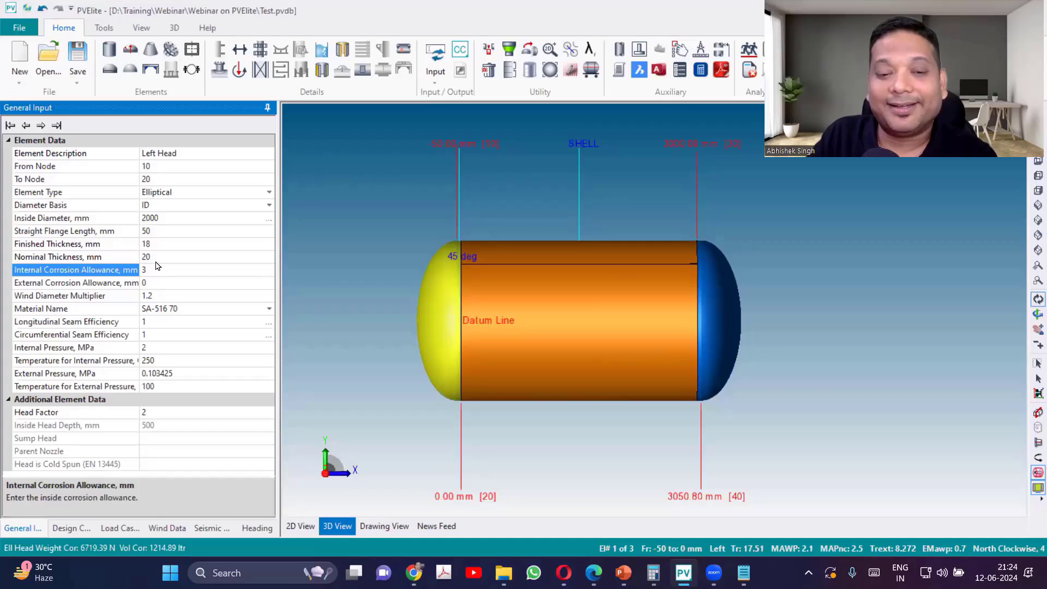
{"action": "key", "text": "Down"}
{"action": "key", "text": "Down"}
{"action": "key", "text": "Down"}
{"action": "key", "text": "Down"}
{"action": "key", "text": "Down"}
{"action": "key", "text": "Down"}
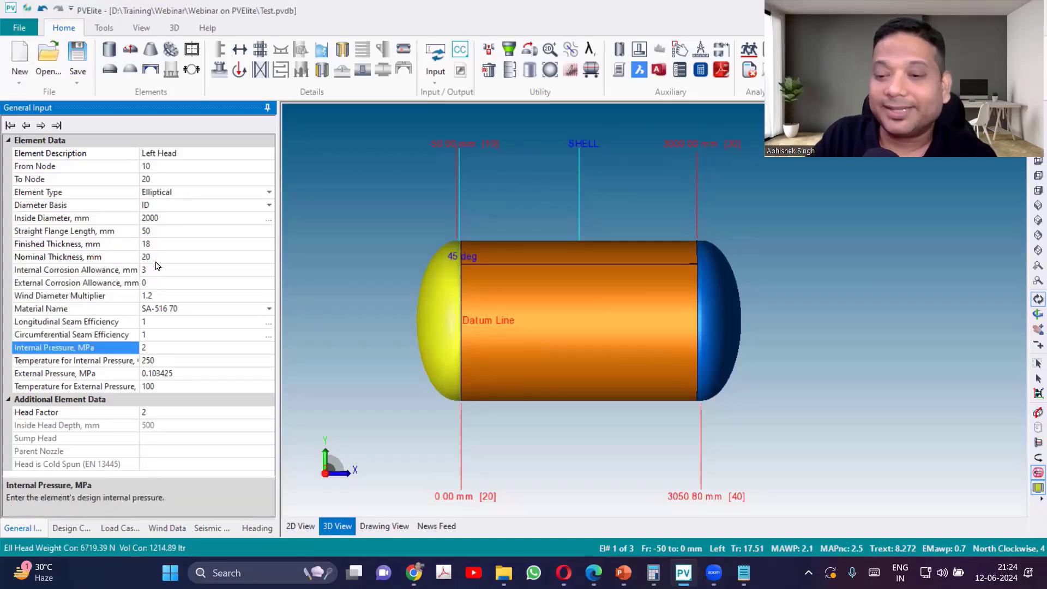
Step: Select the elliptical head between nodes 30 and 40 and enter "Right Head" as its element description
{"action": "left_click", "coordinate": [742, 341]}
{"action": "left_click", "coordinate": [715, 326]}
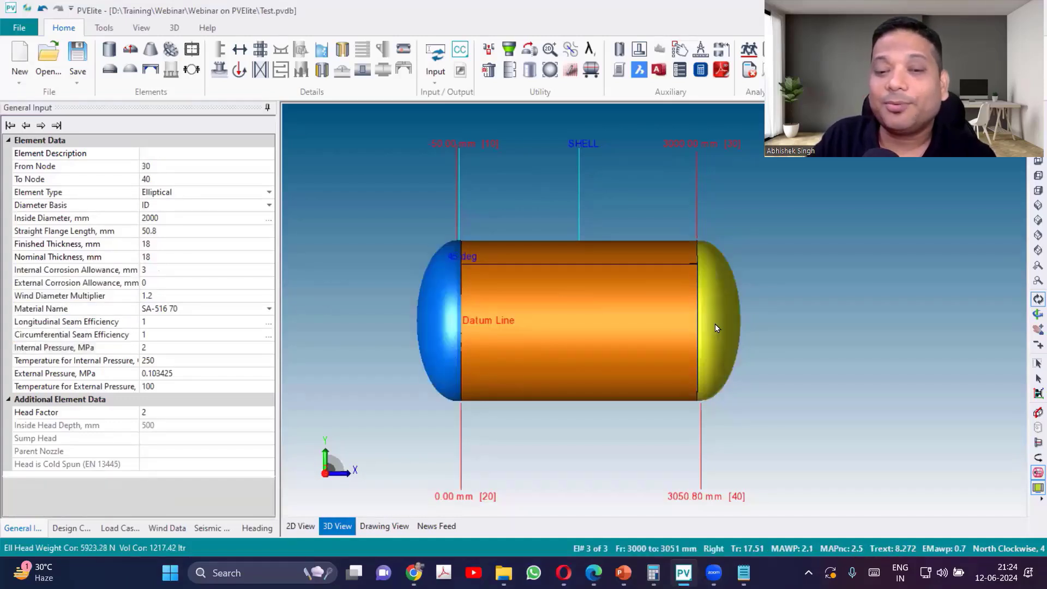
{"action": "left_click", "coordinate": [185, 155]}
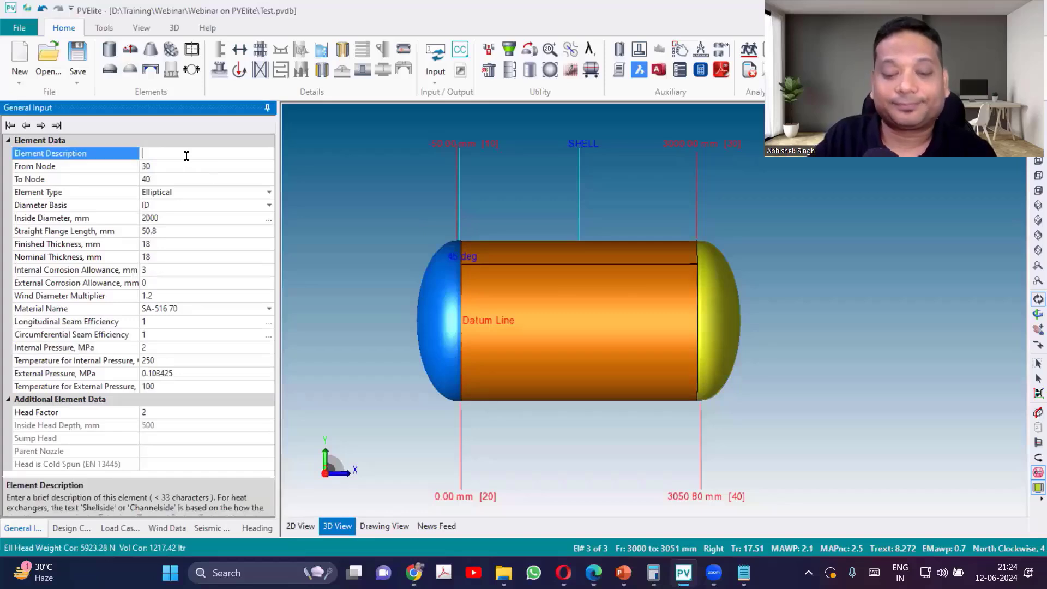
{"action": "type", "text": "Right "}
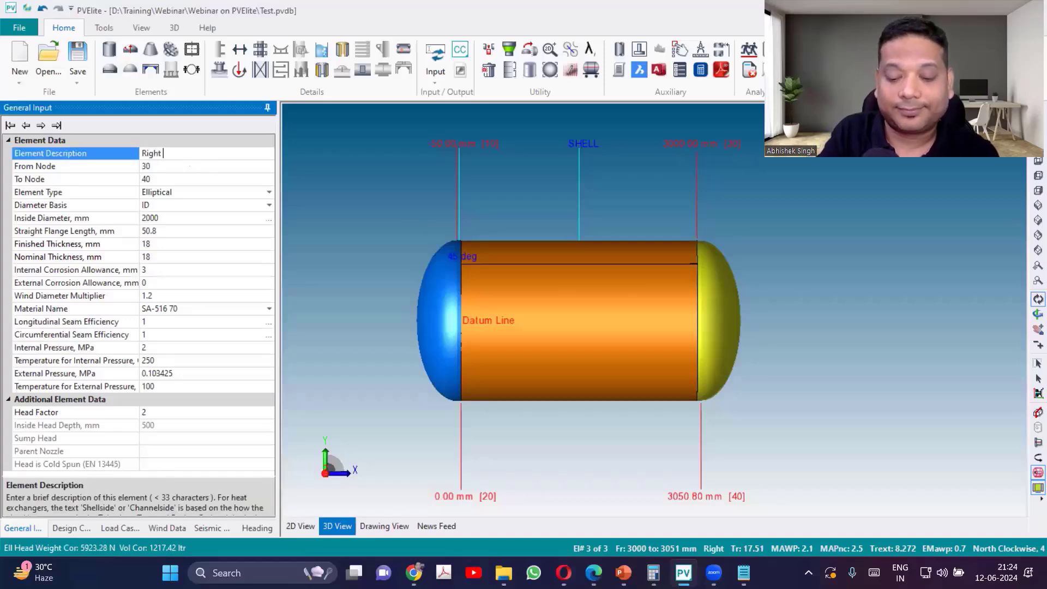
{"action": "type", "text": "Head"}
Step: Set the straight flange length of the right head to 50 mm
{"action": "key", "text": "Down"}
{"action": "key", "text": "Down"}
{"action": "key", "text": "Down"}
{"action": "key", "text": "Down"}
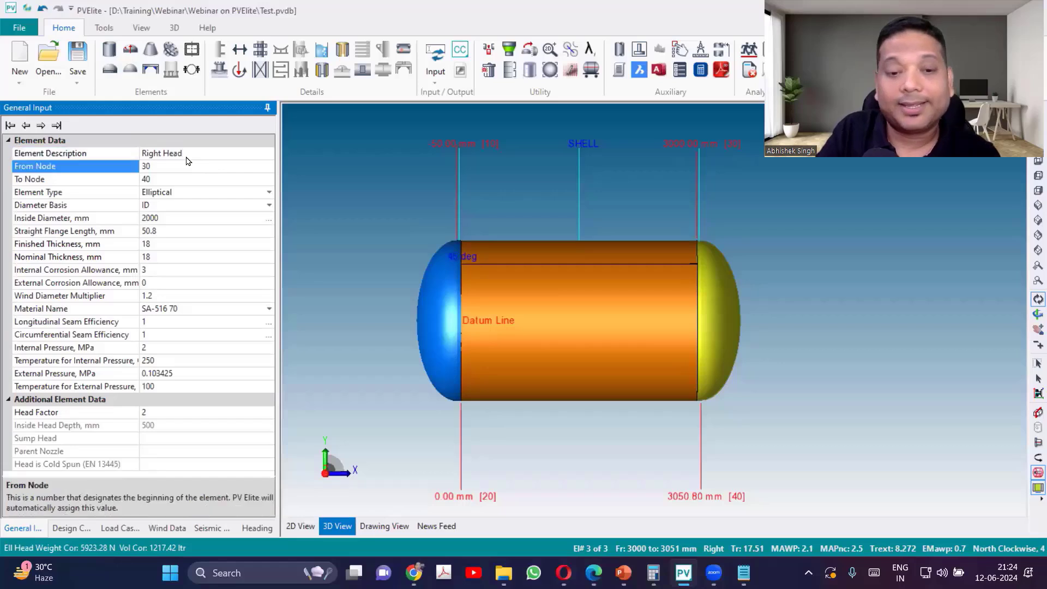
{"action": "key", "text": "Down"}
{"action": "key", "text": "Down"}
{"action": "type", "text": "50"}
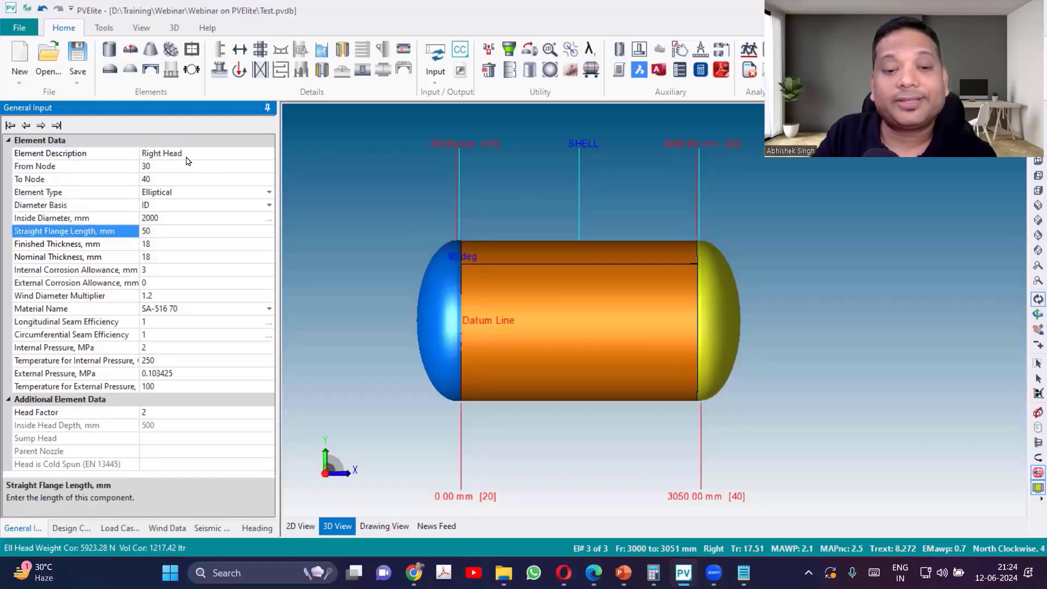
{"action": "key", "text": "Down"}
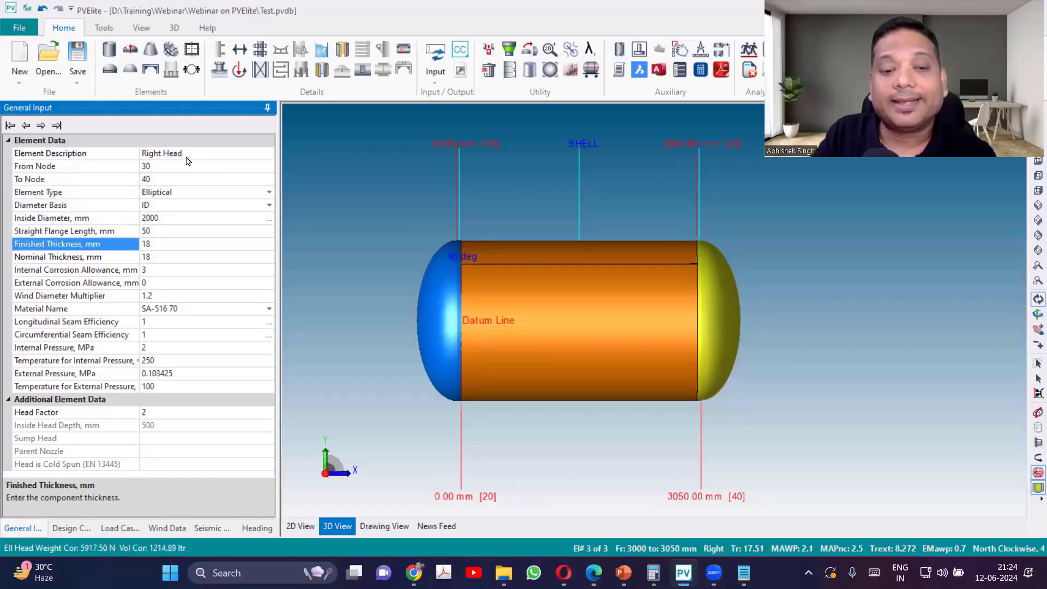
Step: Set the nominal thickness of the right head to 20 mm
{"action": "key", "text": "Down"}
{"action": "type", "text": "20"}
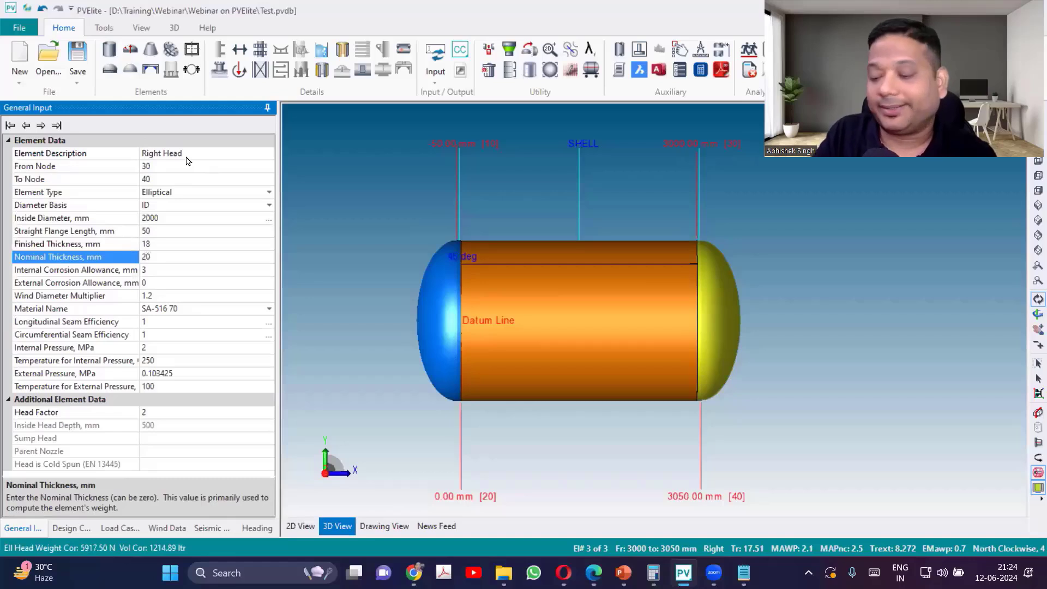
{"action": "key", "text": "Down"}
{"action": "key", "text": "Down"}
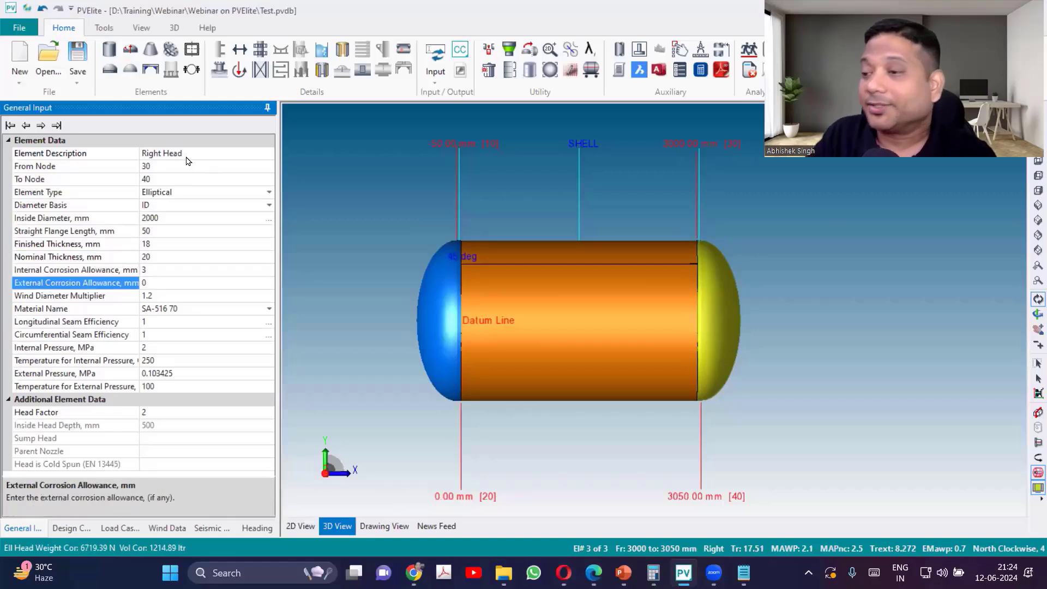
{"action": "left_click", "coordinate": [191, 353]}
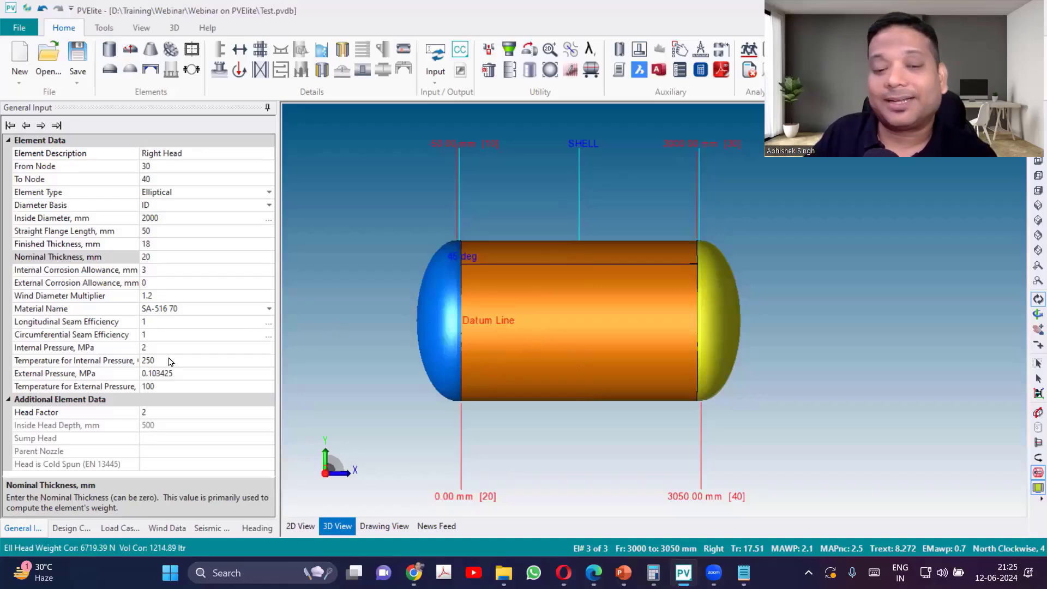
{"action": "left_click", "coordinate": [153, 350]}
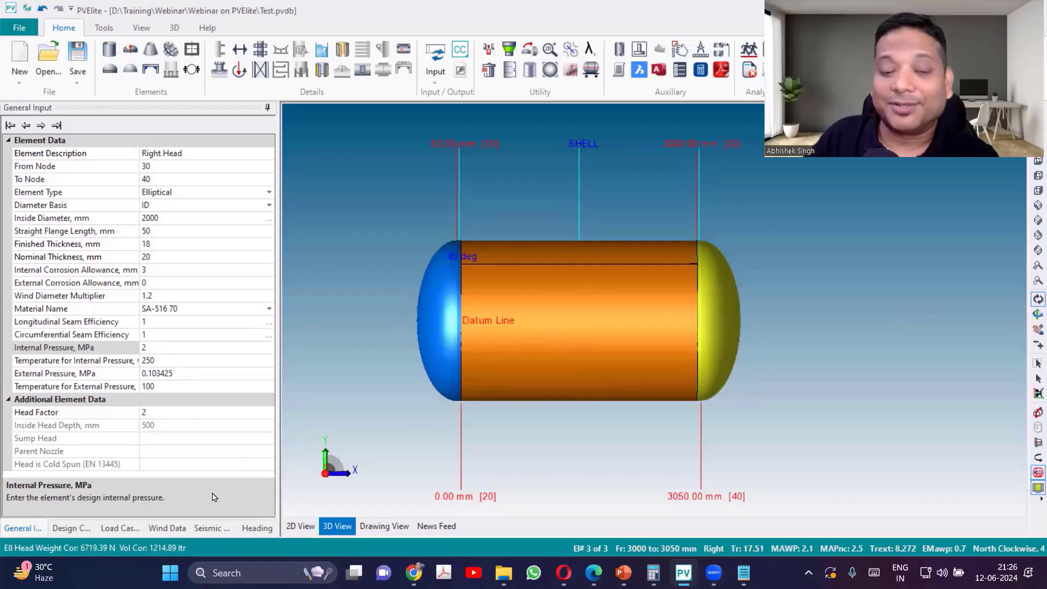
{"action": "left_click", "coordinate": [180, 311]}
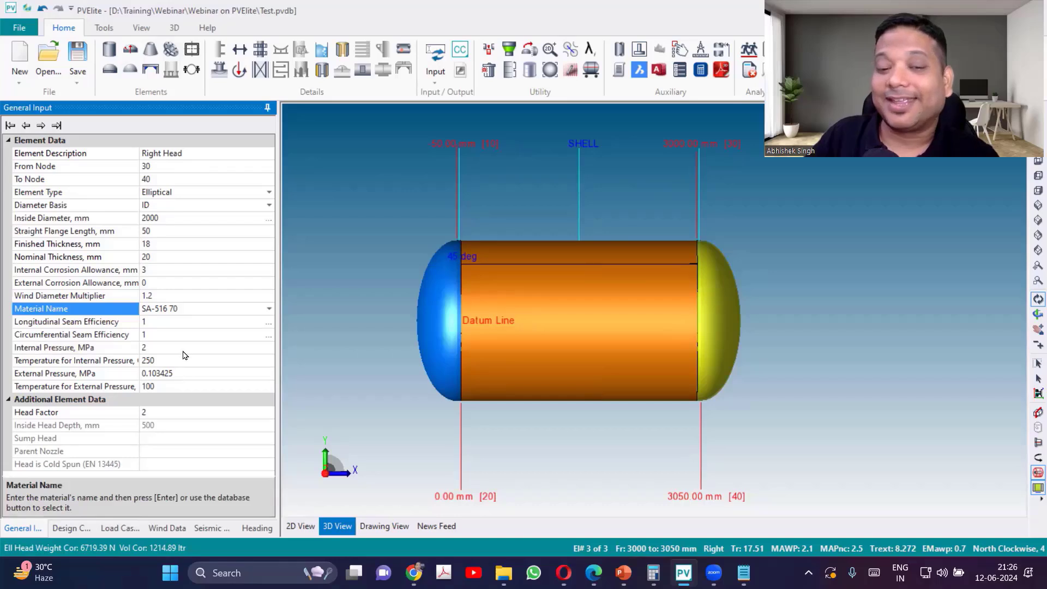
{"action": "left_click", "coordinate": [446, 310]}
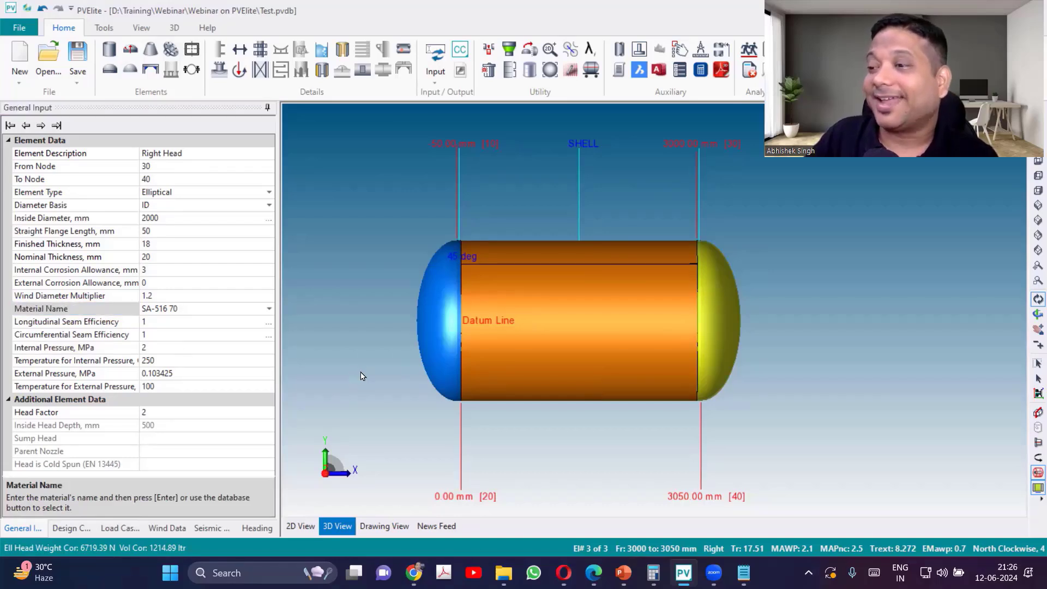
{"action": "left_click", "coordinate": [450, 316]}
{"action": "left_click", "coordinate": [496, 303]}
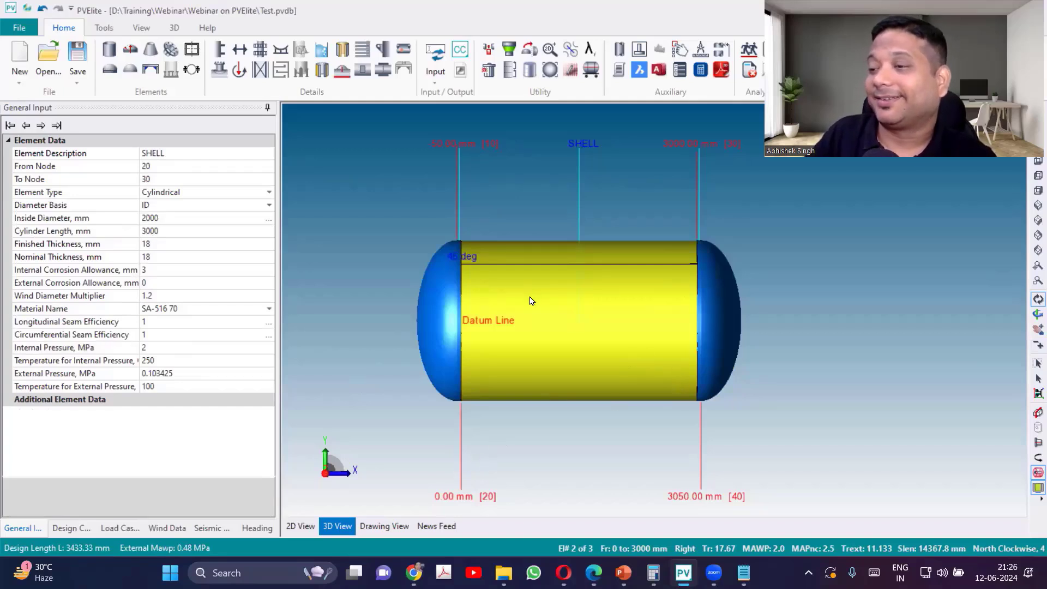
{"action": "left_click", "coordinate": [436, 317]}
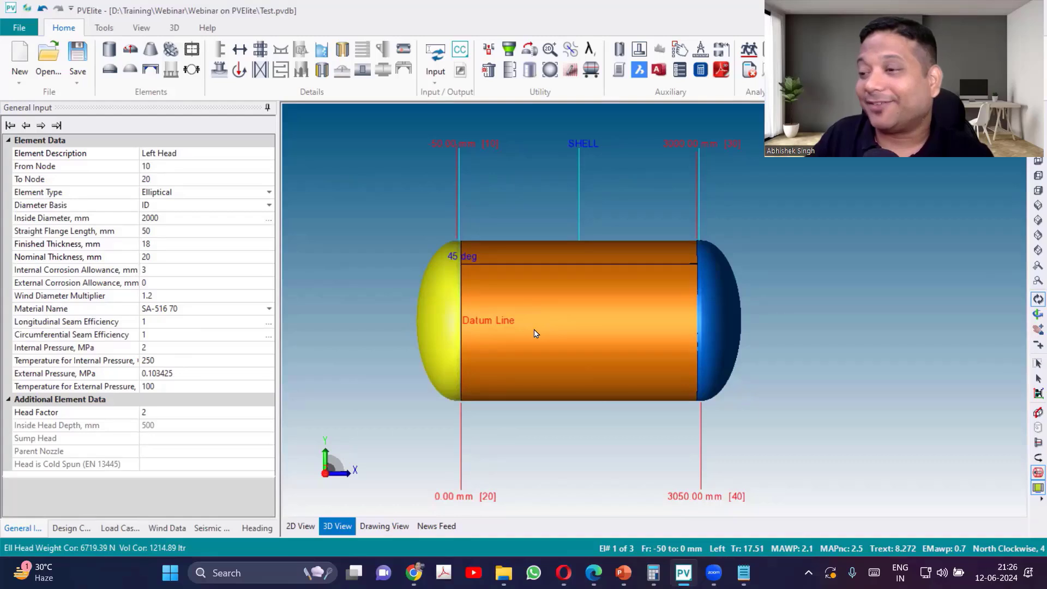
{"action": "left_click", "coordinate": [508, 73]}
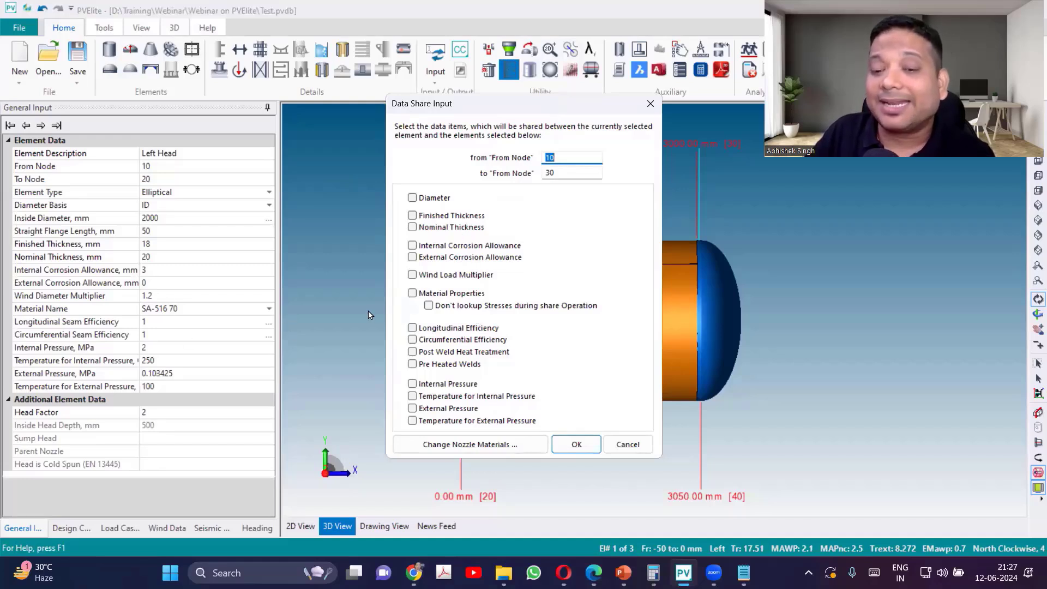
{"action": "left_click", "coordinate": [412, 293]}
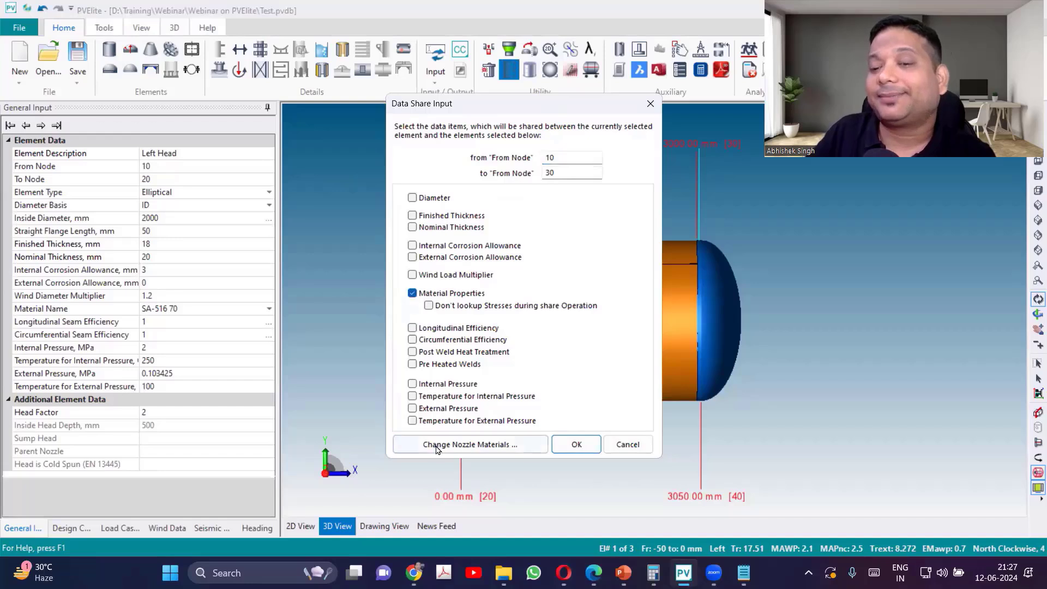
{"action": "left_click_drag", "start_coordinate": [556, 173], "coordinate": [506, 170]}
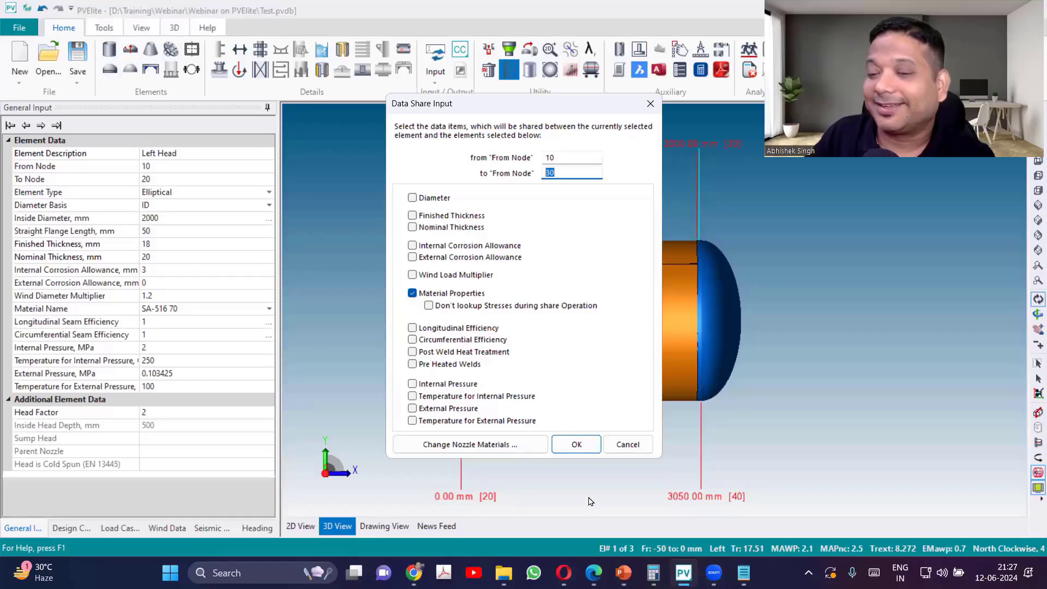
{"action": "left_click", "coordinate": [621, 445]}
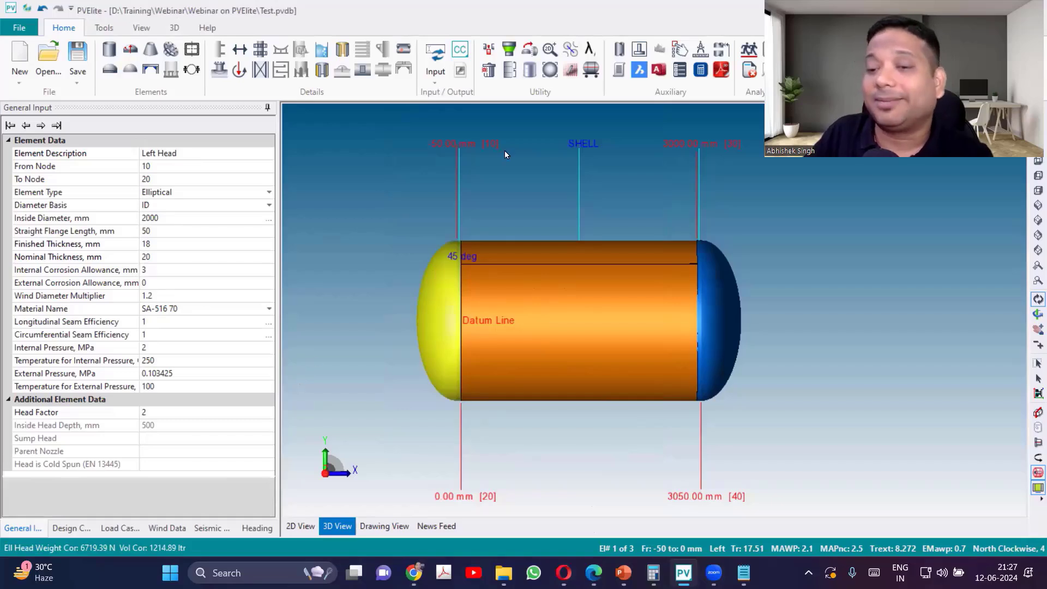
{"action": "left_click", "coordinate": [509, 69]}
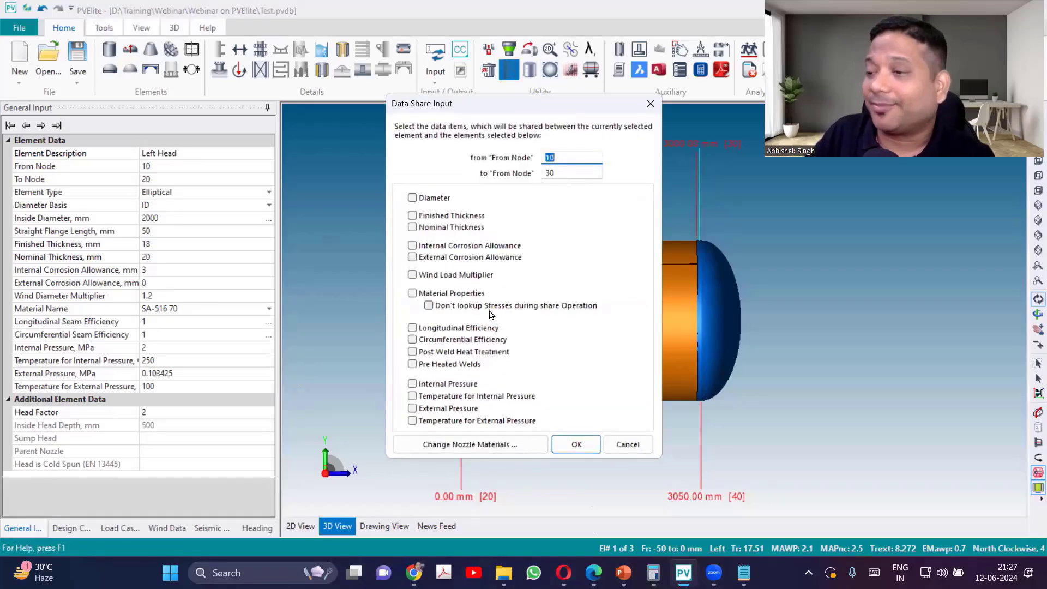
{"action": "left_click", "coordinate": [413, 216]}
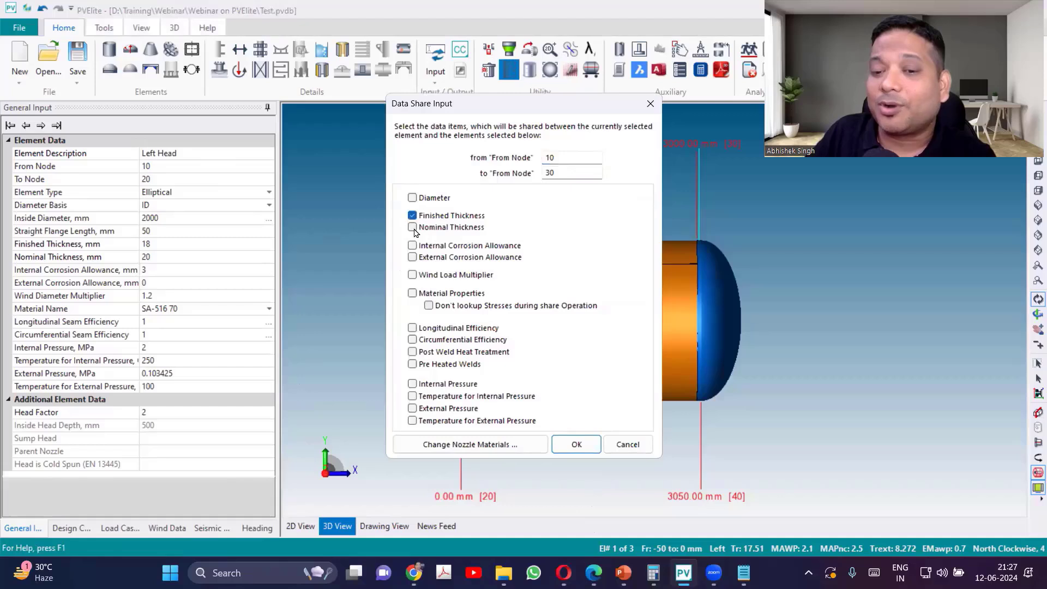
{"action": "left_click", "coordinate": [413, 227]}
{"action": "left_click", "coordinate": [413, 246]}
{"action": "left_click", "coordinate": [413, 258]}
{"action": "left_click", "coordinate": [413, 275]}
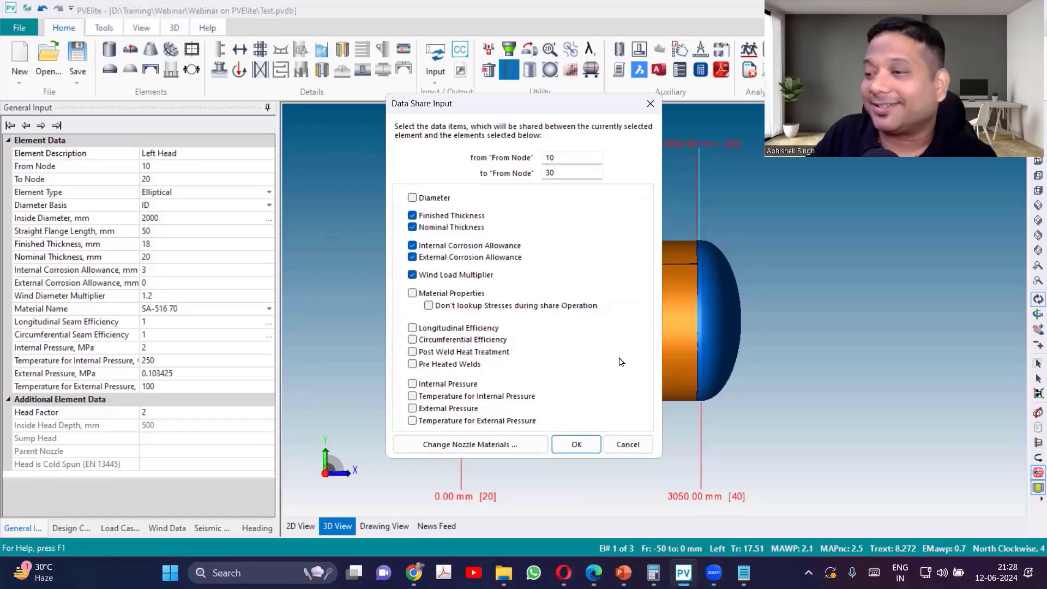
{"action": "left_click", "coordinate": [632, 445]}
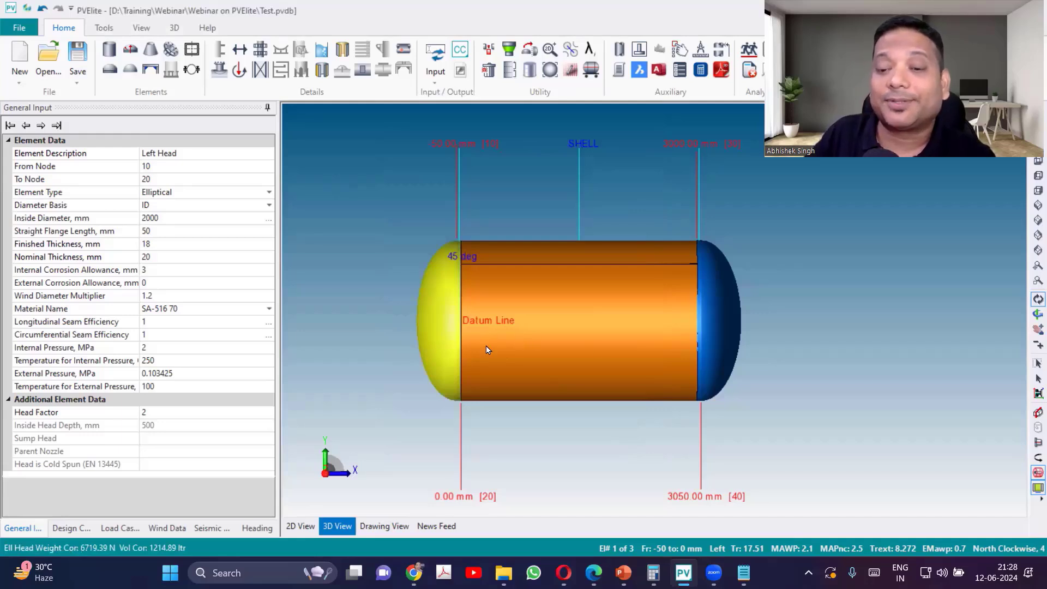
Step: Add a liquid detail to the left head with the description "Water" and a specific gravity of 1
{"action": "left_click", "coordinate": [645, 367]}
{"action": "left_click", "coordinate": [707, 343]}
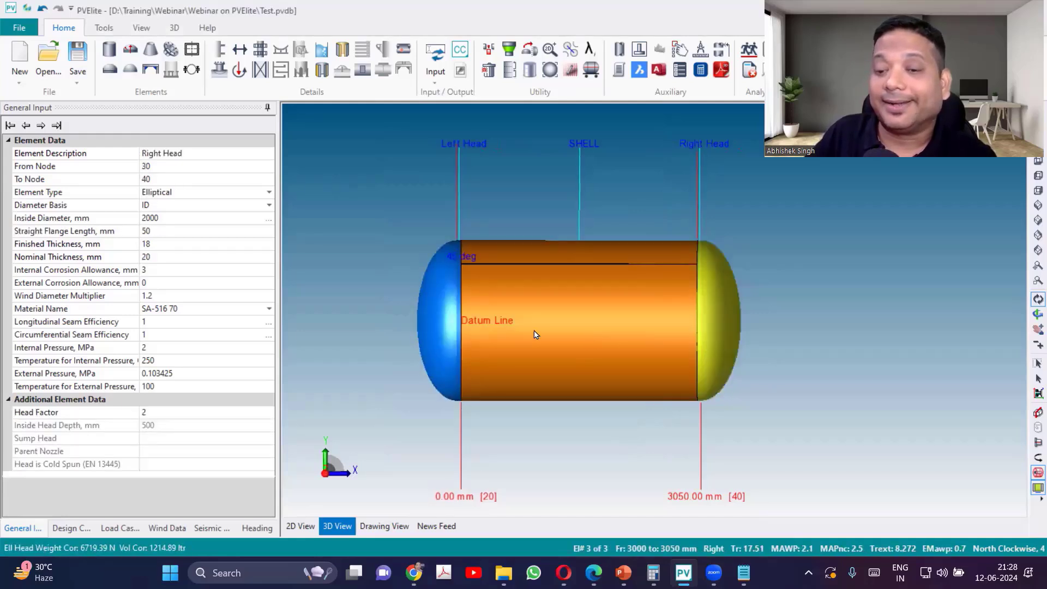
{"action": "left_click", "coordinate": [461, 327]}
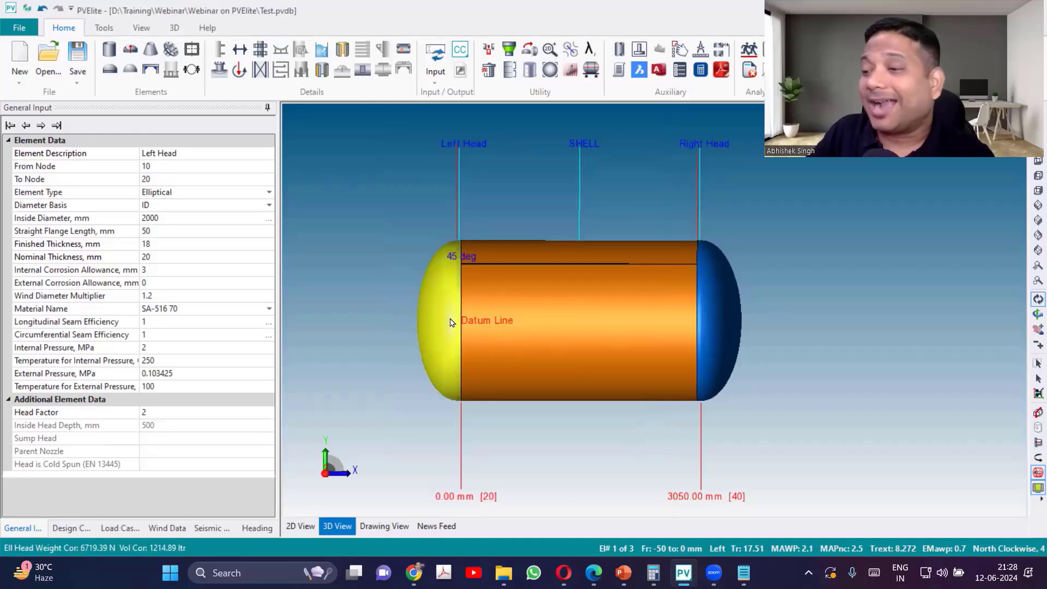
{"action": "left_click", "coordinate": [326, 57]}
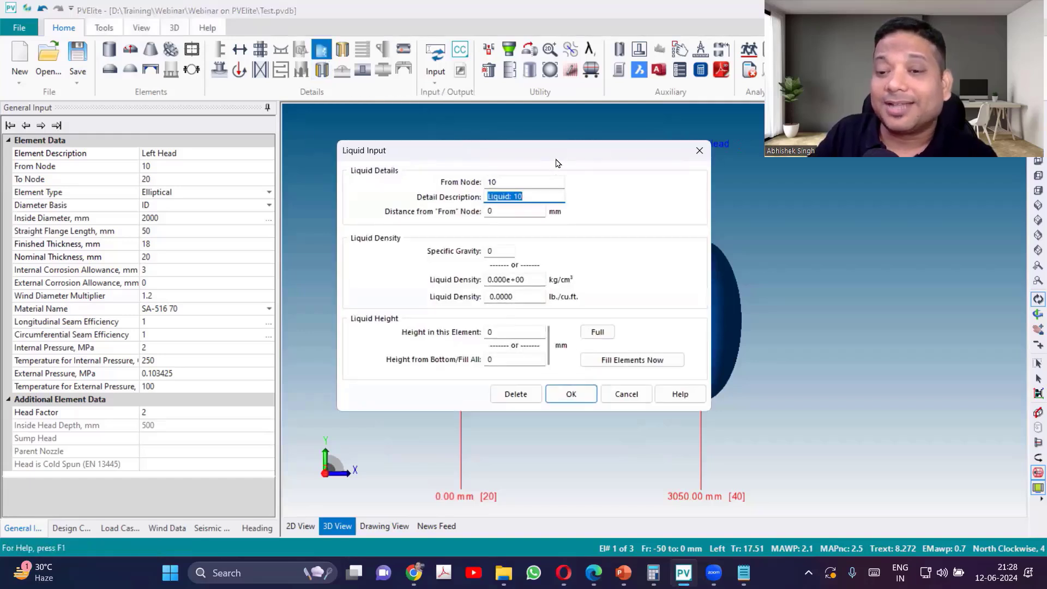
{"action": "left_click_drag", "start_coordinate": [549, 147], "coordinate": [553, 157]}
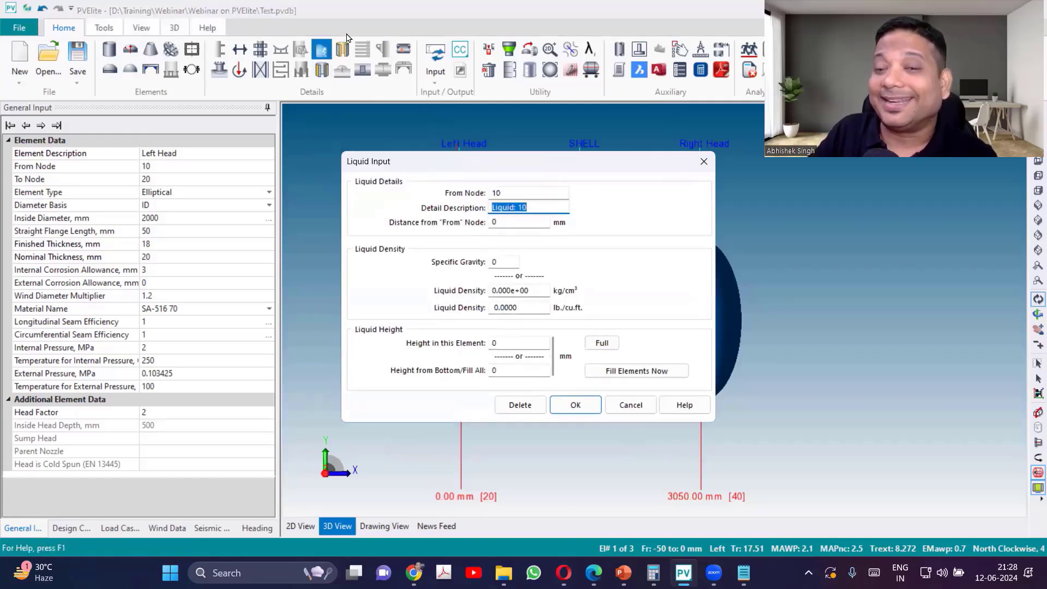
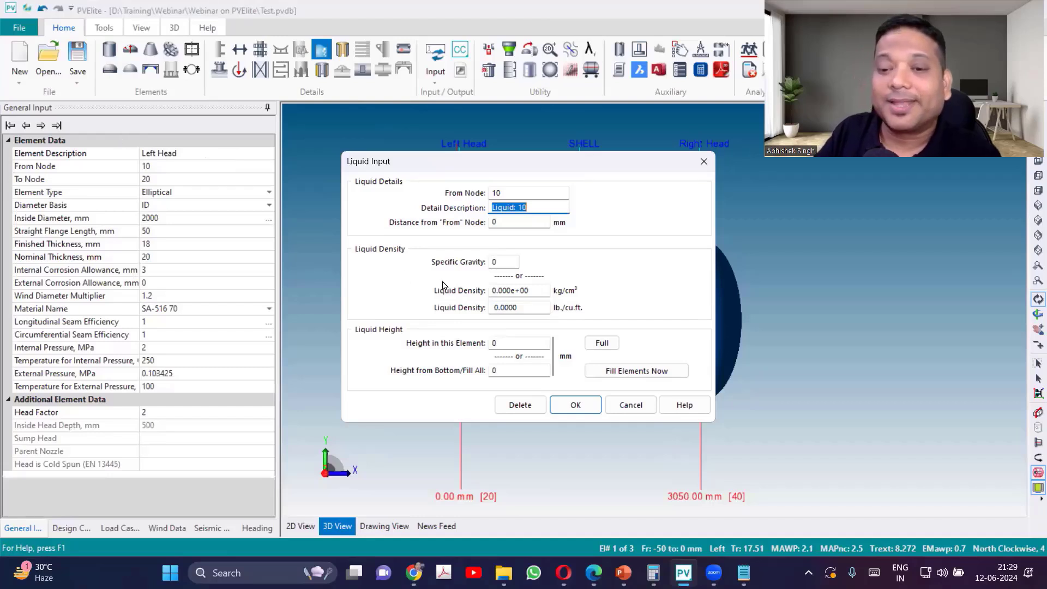
{"action": "type", "text": "Water"}
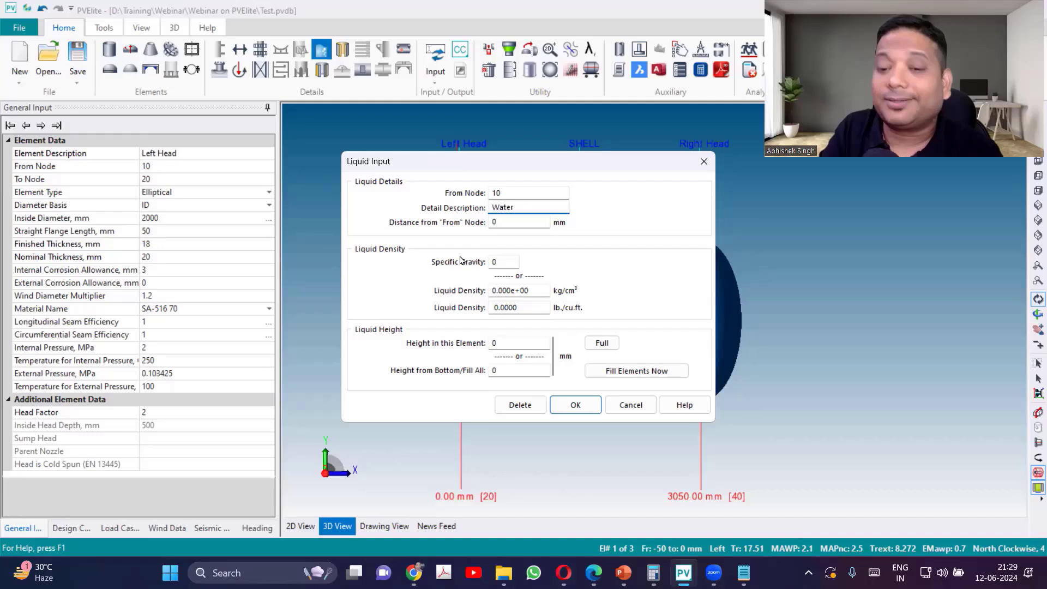
{"action": "key", "text": "Tab"}
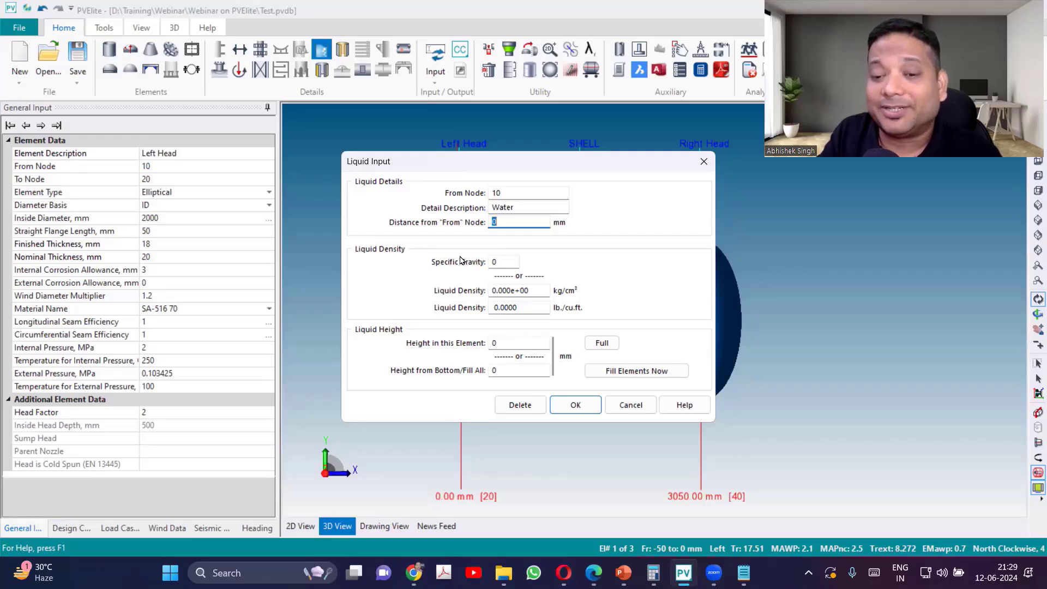
{"action": "key", "text": "Tab"}
{"action": "type", "text": "1"}
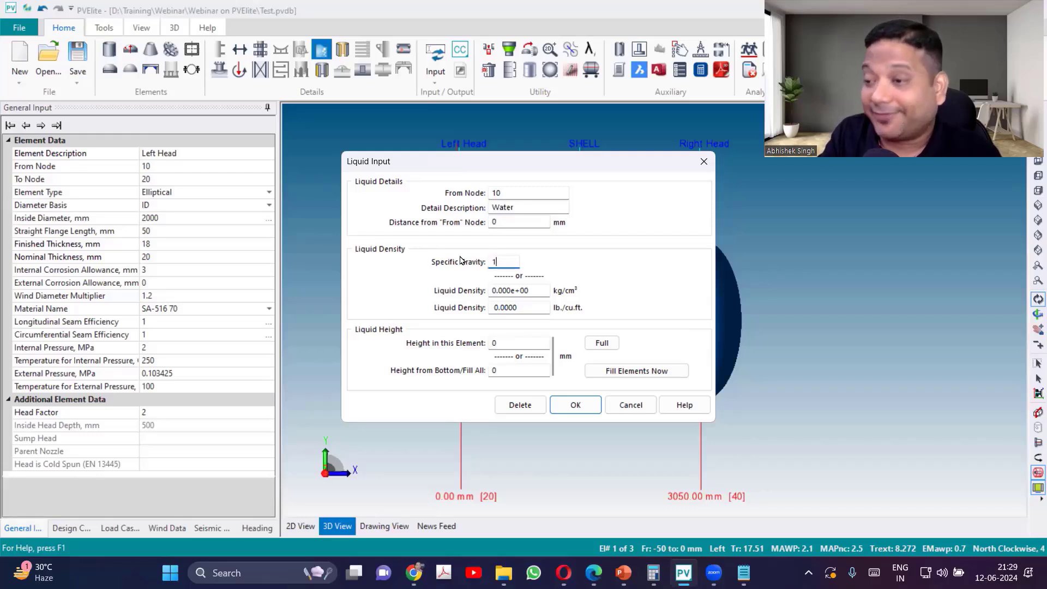
{"action": "key", "text": "Tab"}
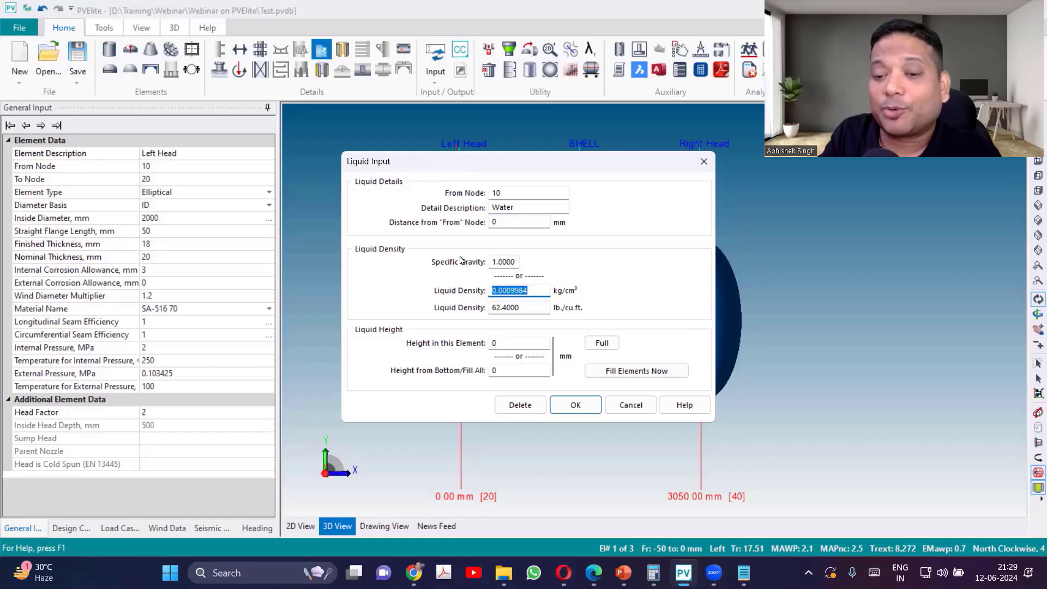
Step: Set the liquid height in the left head to 1800 mm and accept the liquid detail
{"action": "key", "text": "Tab"}
{"action": "key", "text": "Tab"}
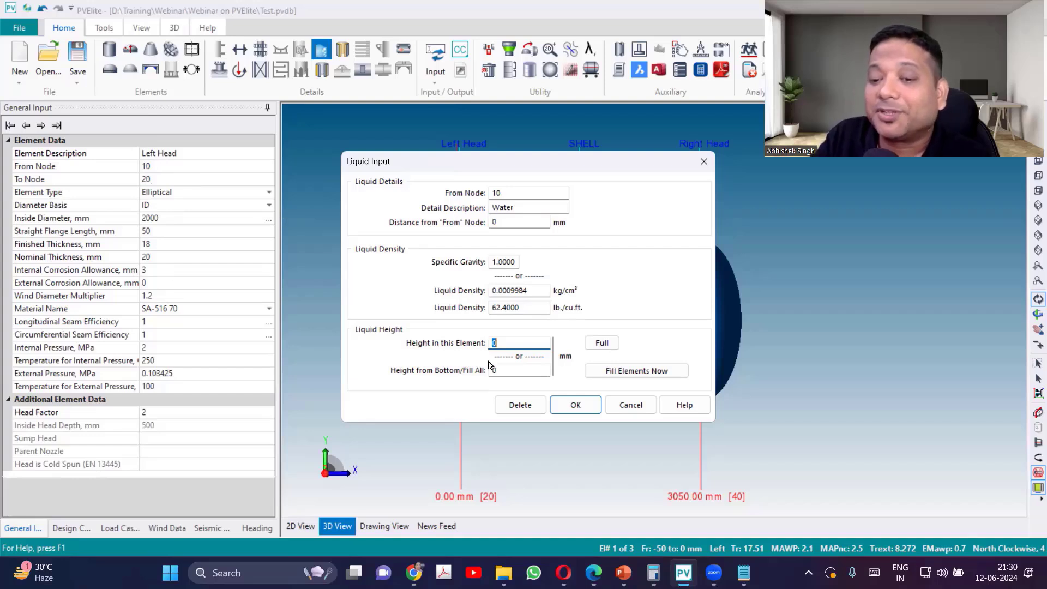
{"action": "left_click", "coordinate": [599, 347]}
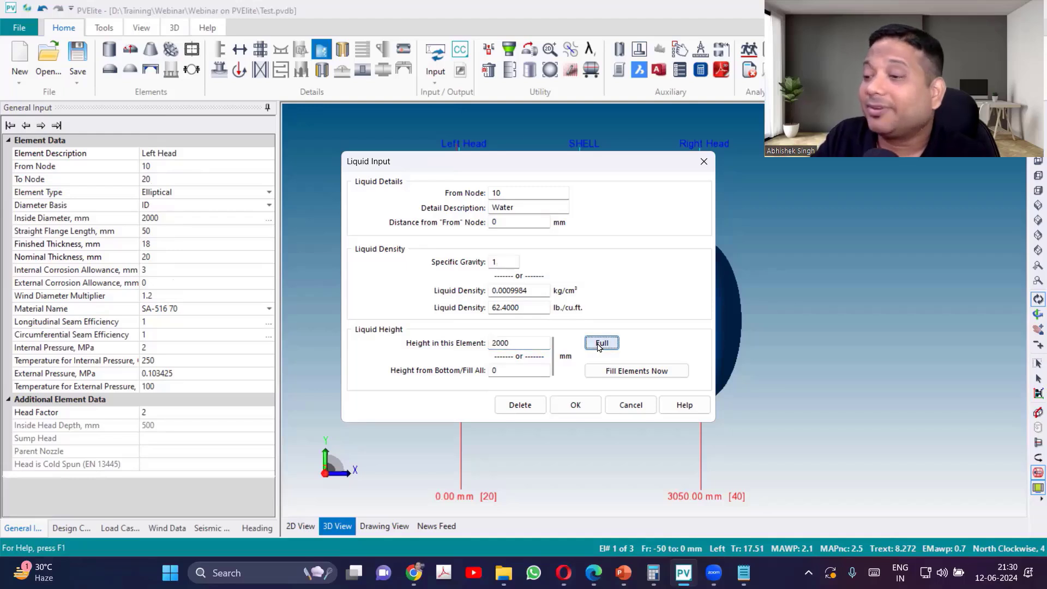
{"action": "double_click", "coordinate": [508, 344]}
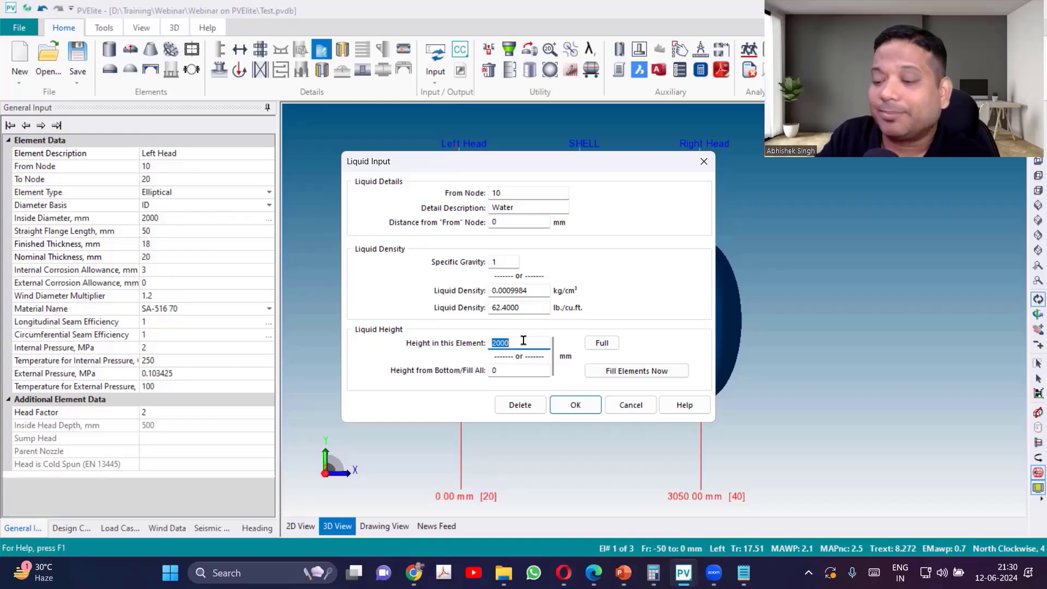
{"action": "type", "text": "1800"}
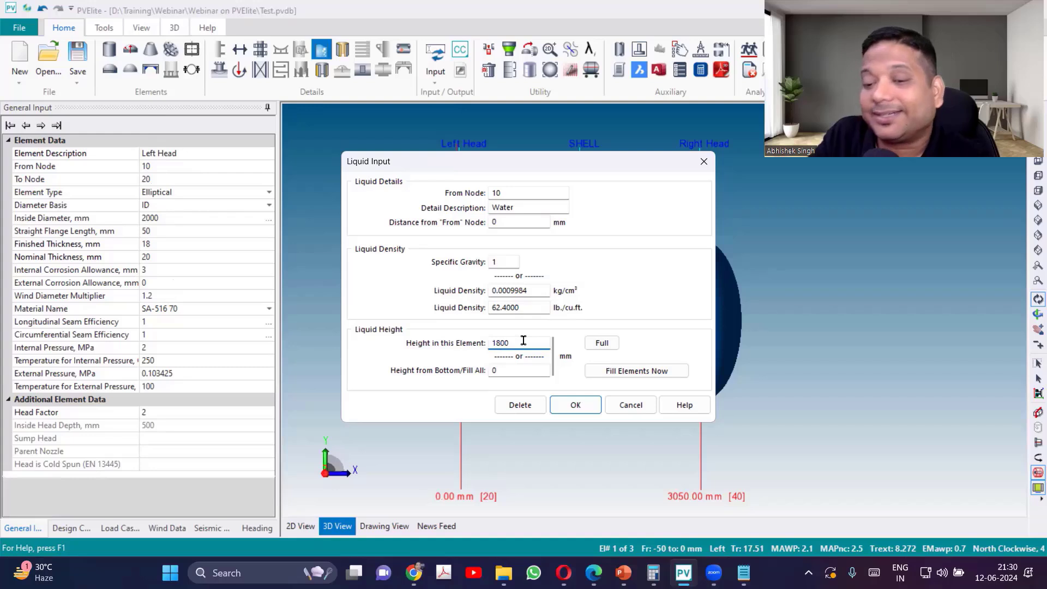
{"action": "left_click", "coordinate": [580, 404]}
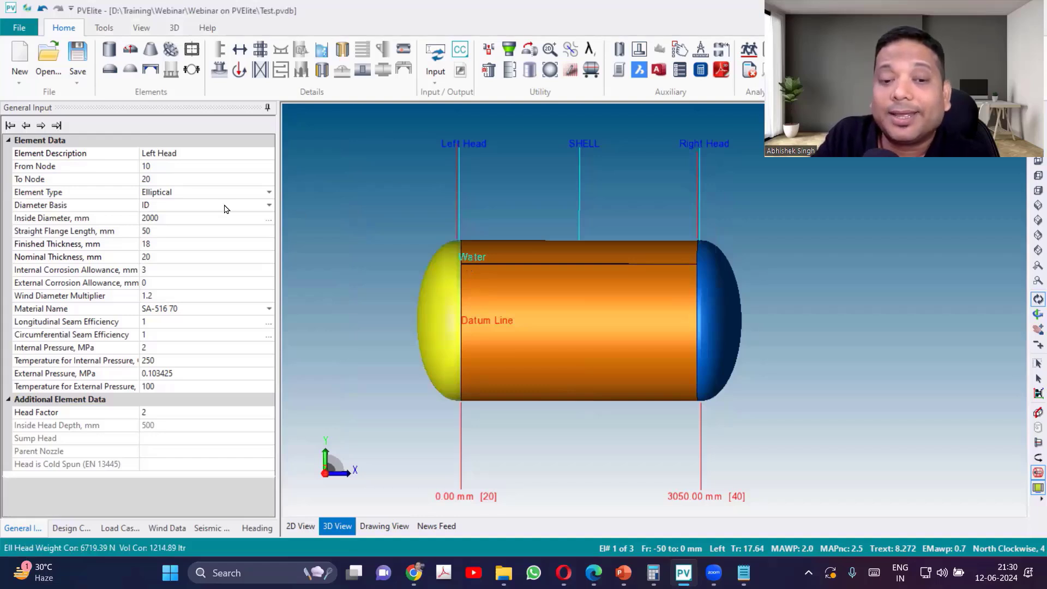
Step: Reopen the left head's liquid detail and fill the remaining elements with the same liquid from it
{"action": "left_click", "coordinate": [329, 53]}
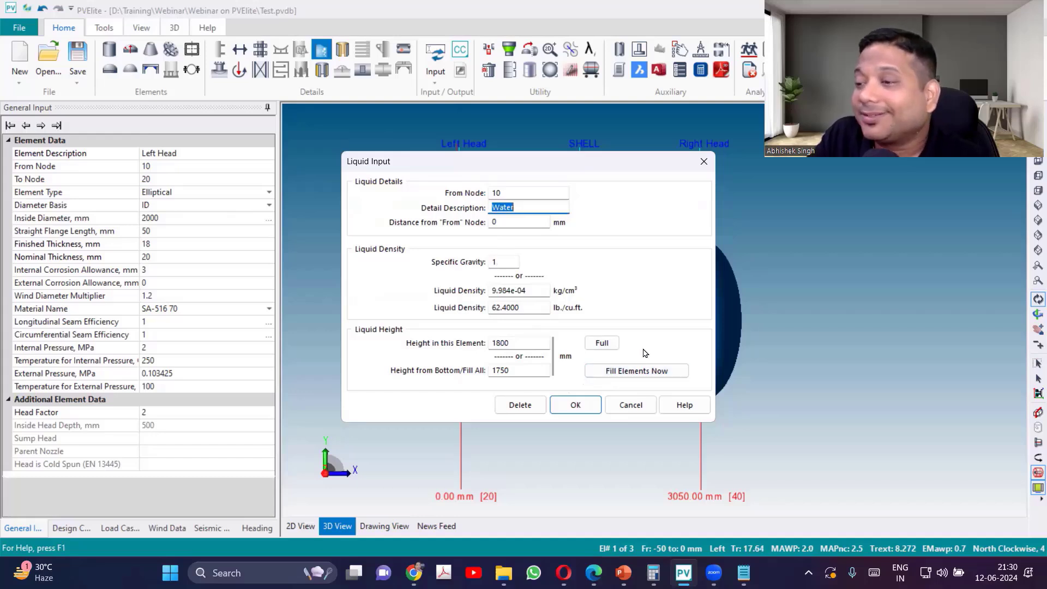
{"action": "left_click", "coordinate": [620, 373]}
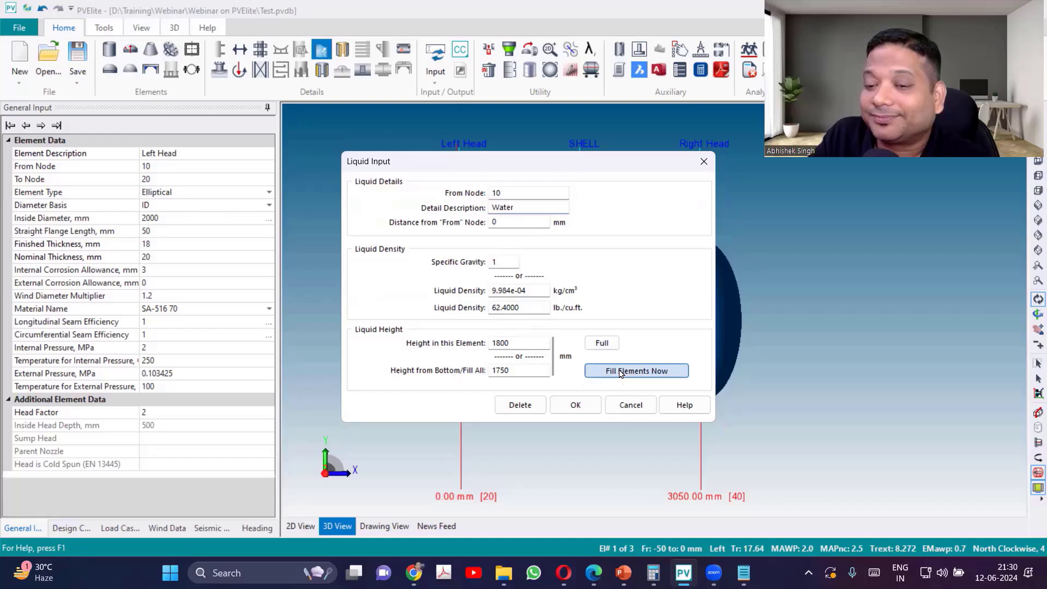
{"action": "left_click", "coordinate": [583, 405]}
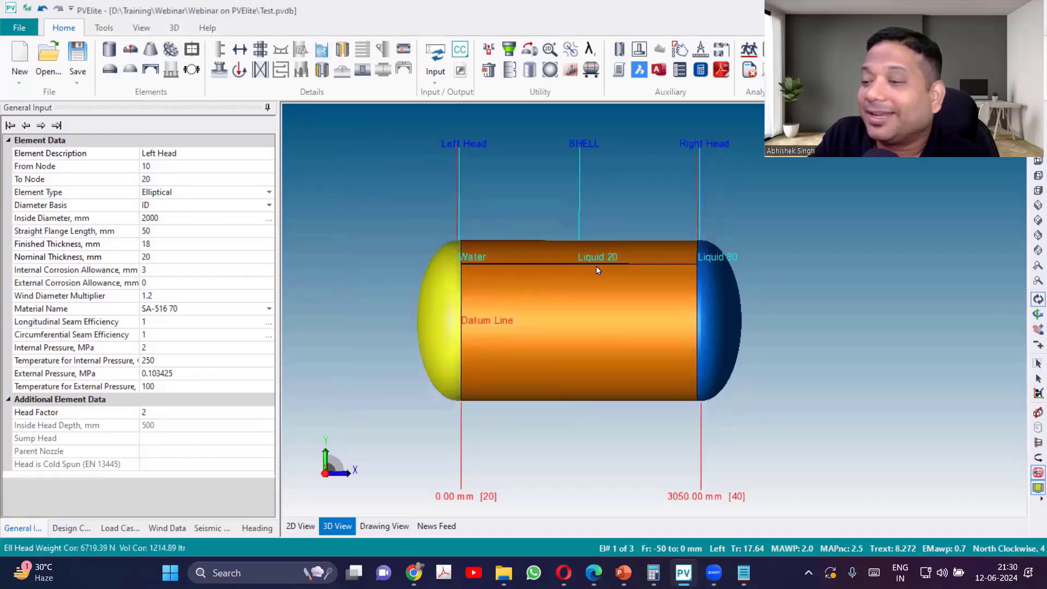
Step: Change the description of the cylindrical shell's liquid detail to "Water"
{"action": "left_click", "coordinate": [554, 289]}
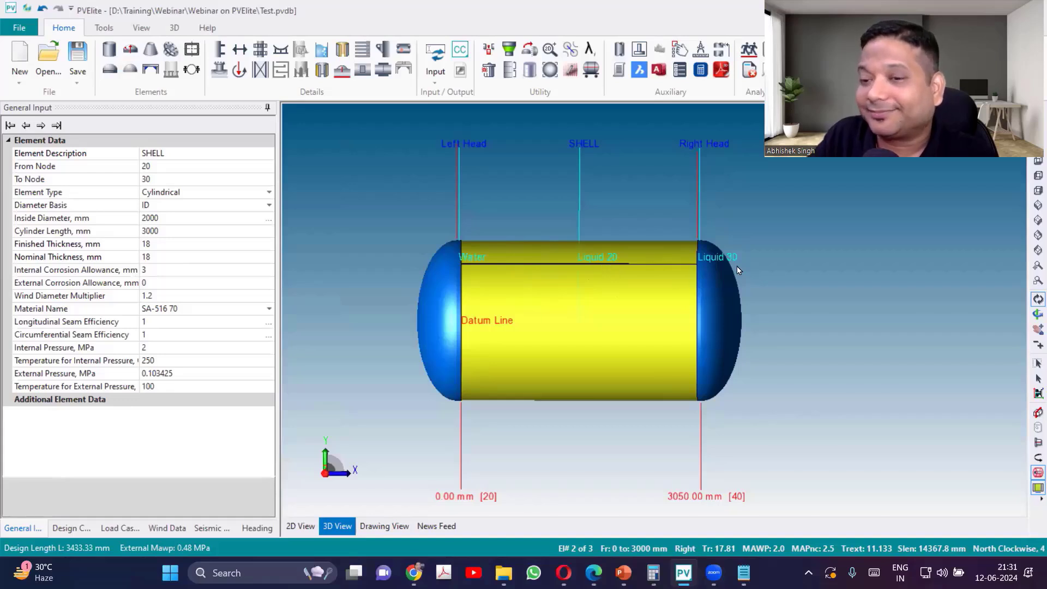
{"action": "left_click", "coordinate": [321, 49]}
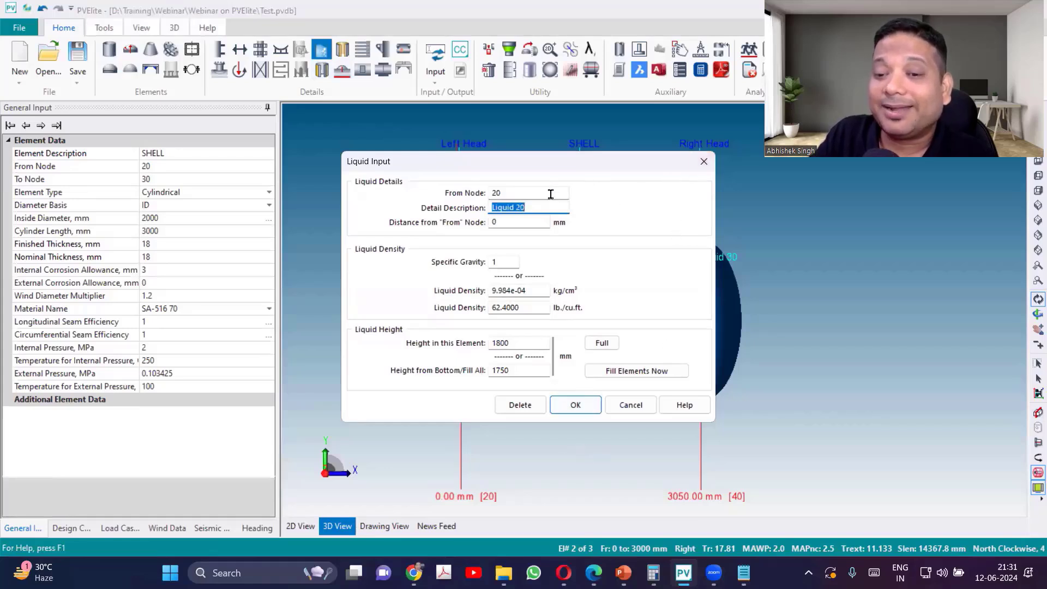
{"action": "type", "text": "Water"}
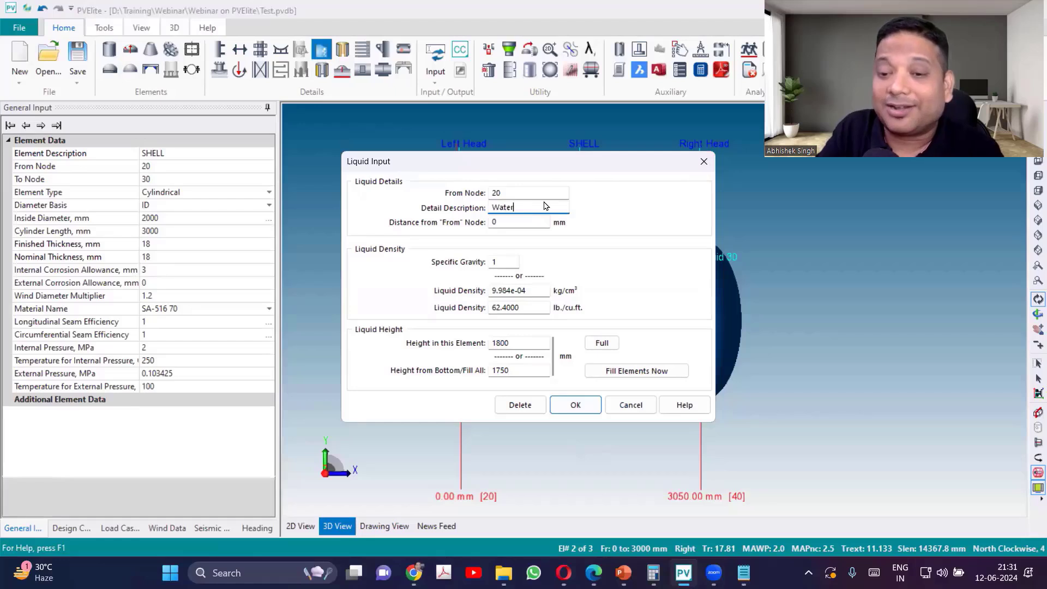
{"action": "left_click", "coordinate": [575, 407]}
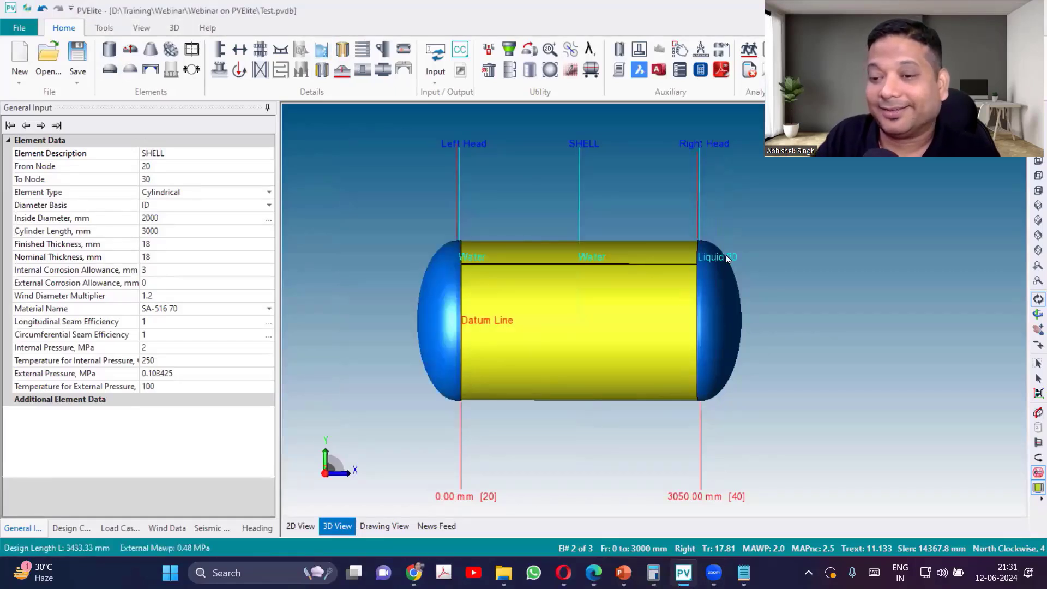
Step: Change the description of the right head's liquid detail to "Water"
{"action": "left_click", "coordinate": [715, 279]}
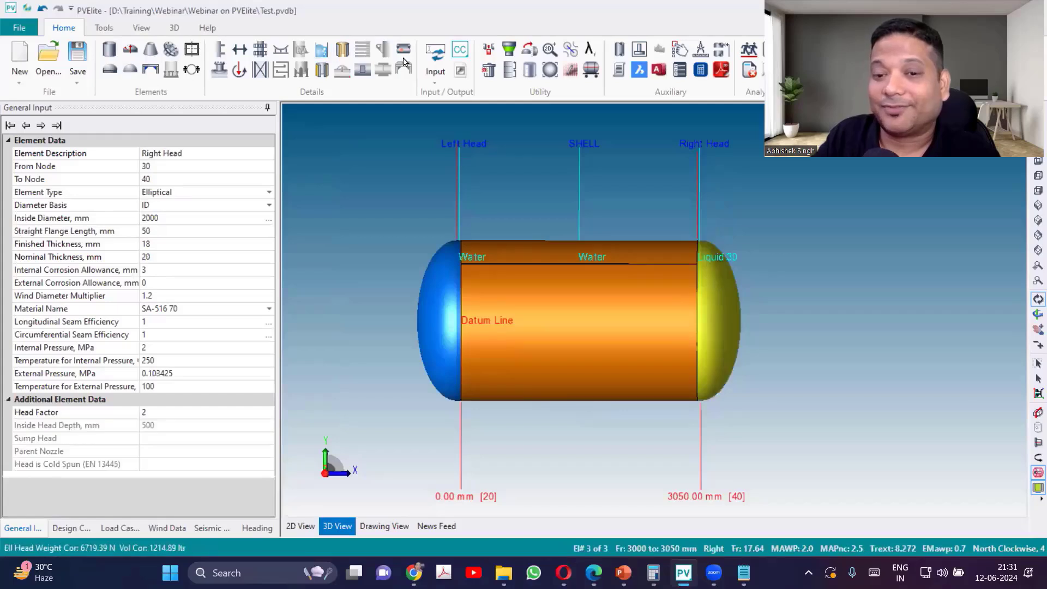
{"action": "left_click", "coordinate": [328, 55]}
{"action": "type", "text": "Wat"}
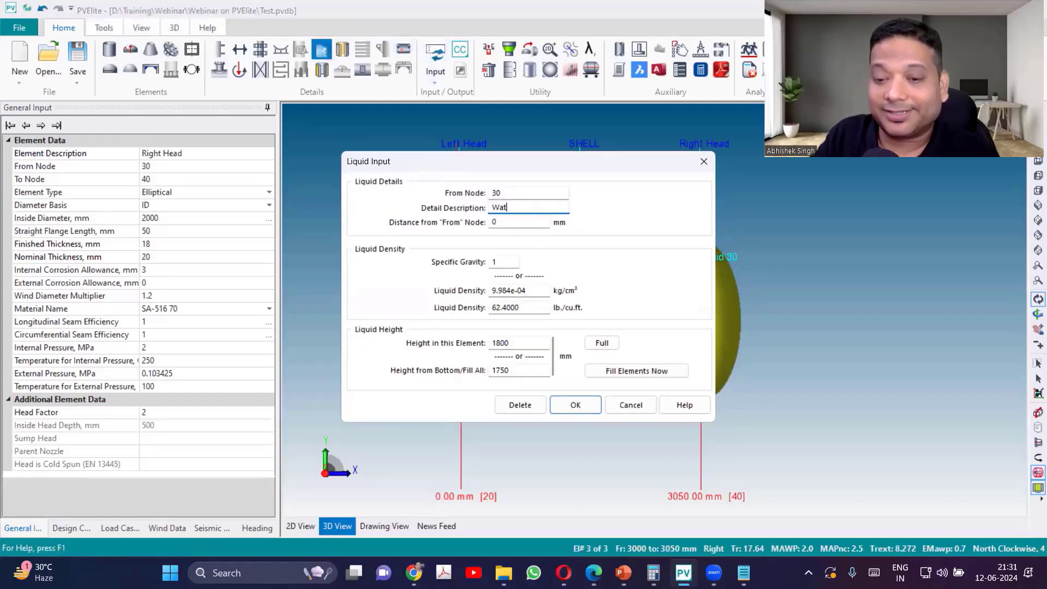
{"action": "type", "text": "er"}
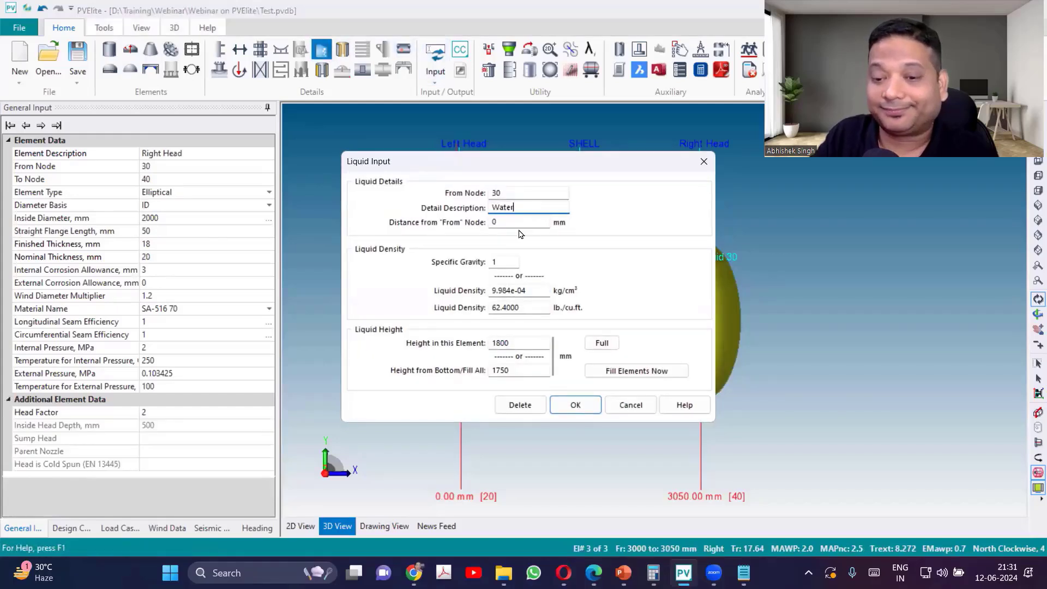
{"action": "left_click", "coordinate": [573, 412]}
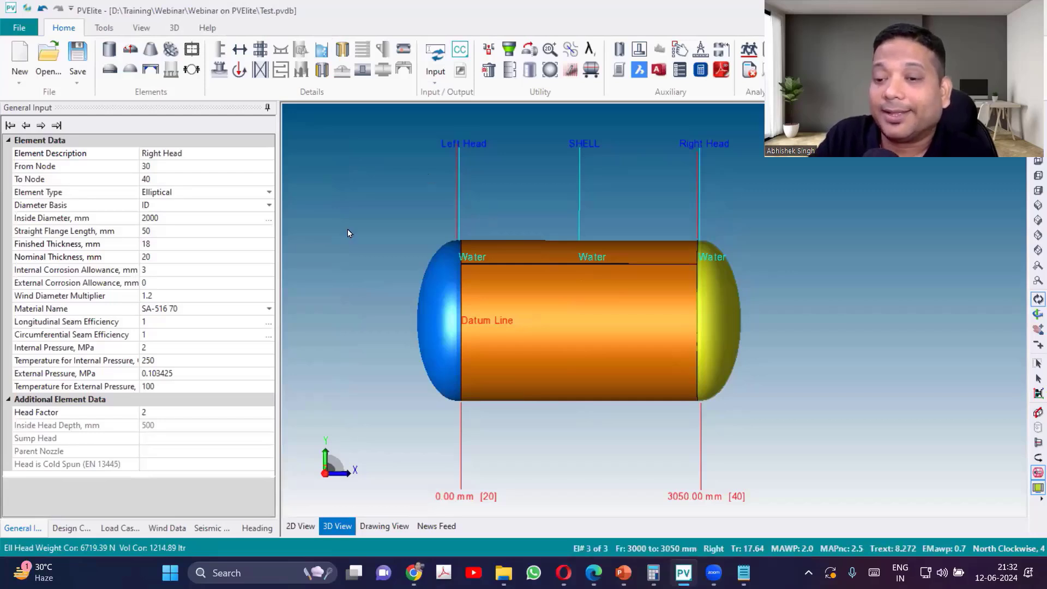
Step: Add a saddle to the cylindrical shell, fill its dimensions from the Moss_mm standard and enable the saddle check
{"action": "left_click", "coordinate": [600, 325]}
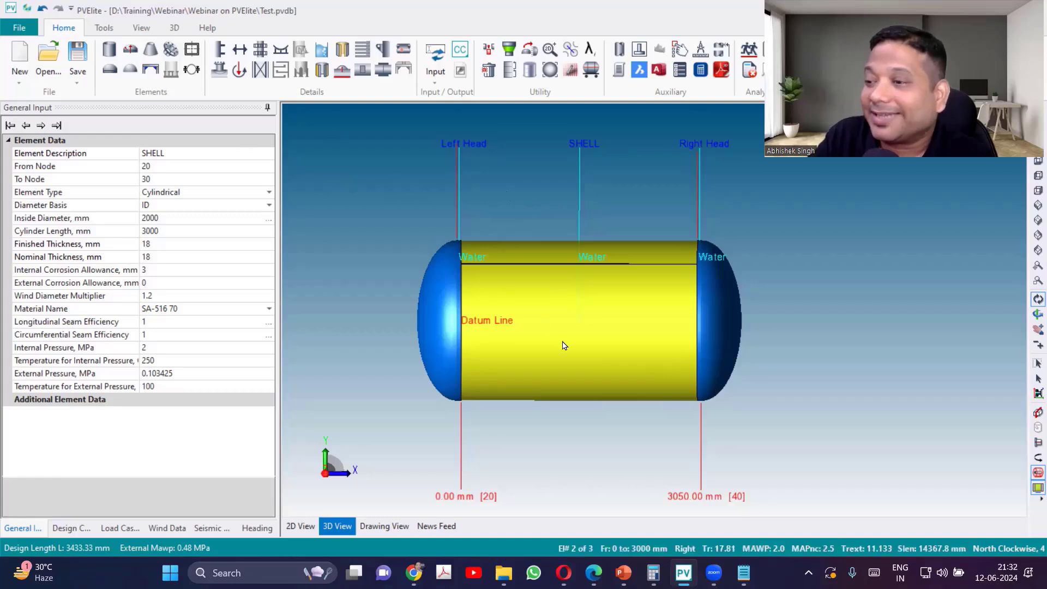
{"action": "left_click", "coordinate": [1037, 116]}
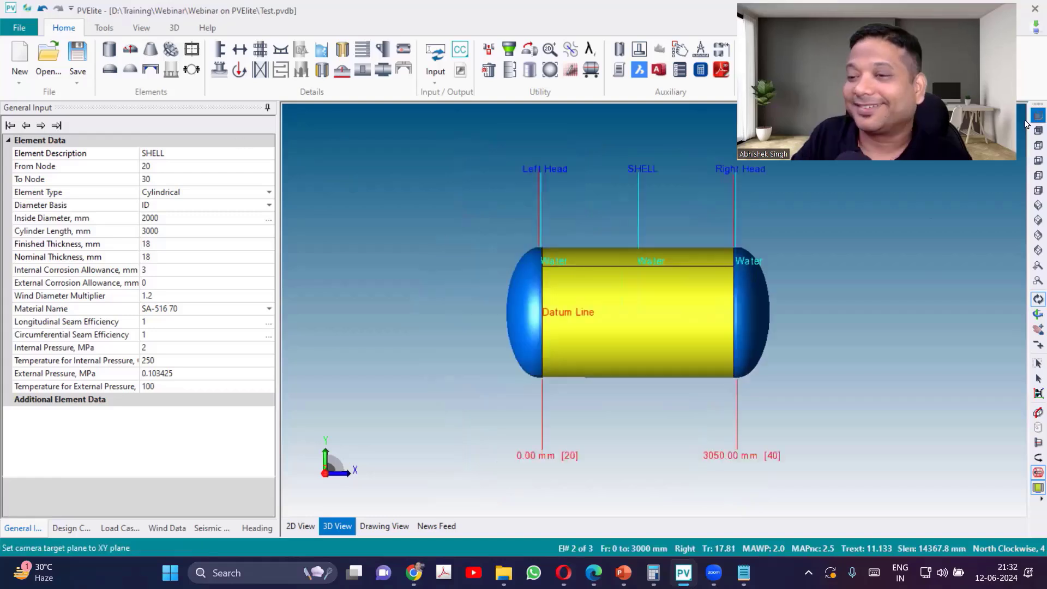
{"action": "scroll", "coordinate": [800, 249], "scroll_direction": "up", "scroll_amount": 2}
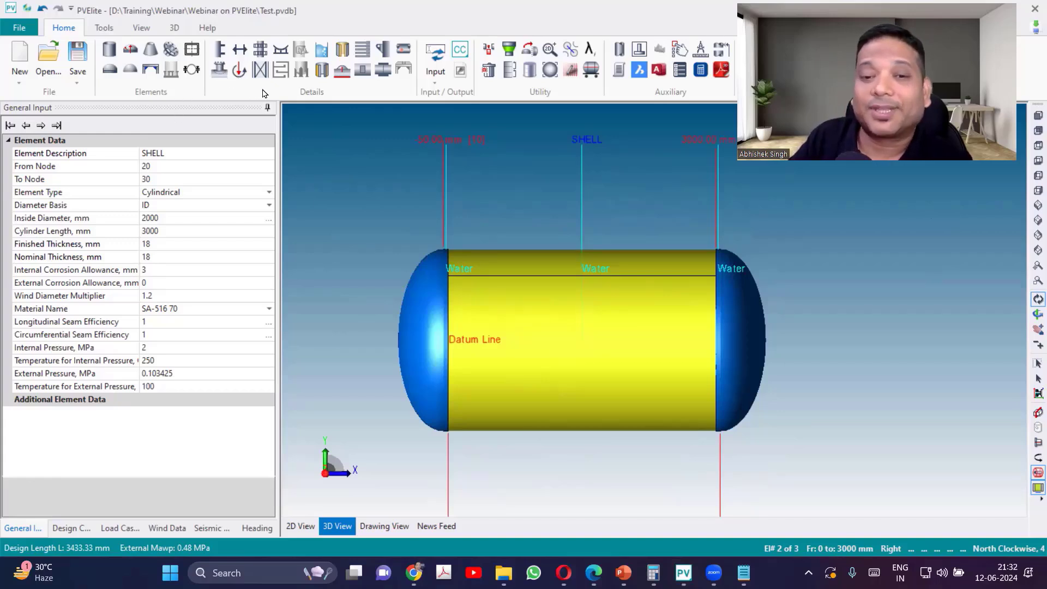
{"action": "left_click_drag", "start_coordinate": [503, 345], "coordinate": [506, 346]}
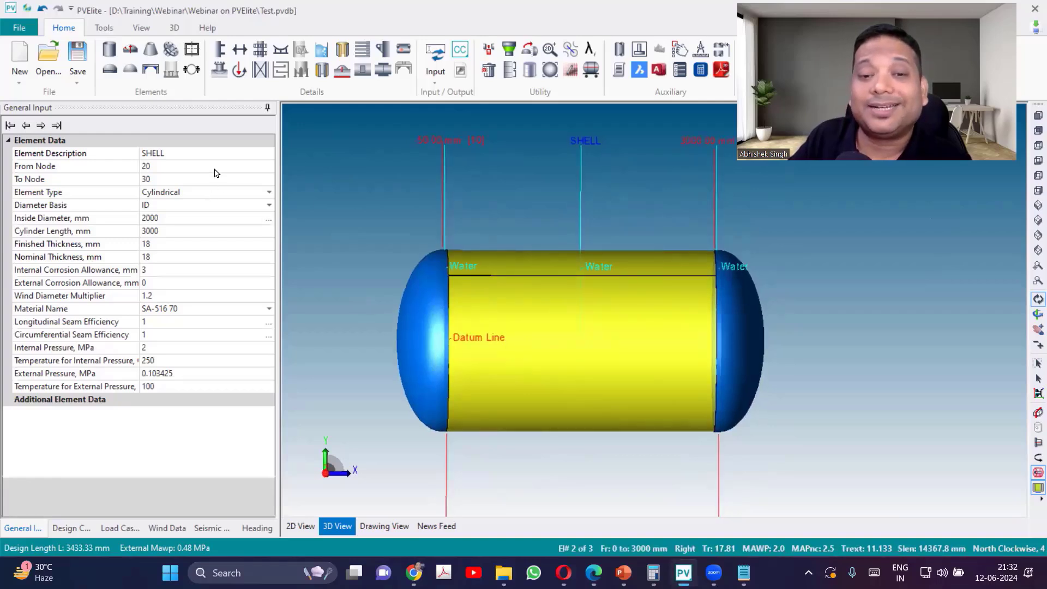
{"action": "left_click", "coordinate": [281, 50]}
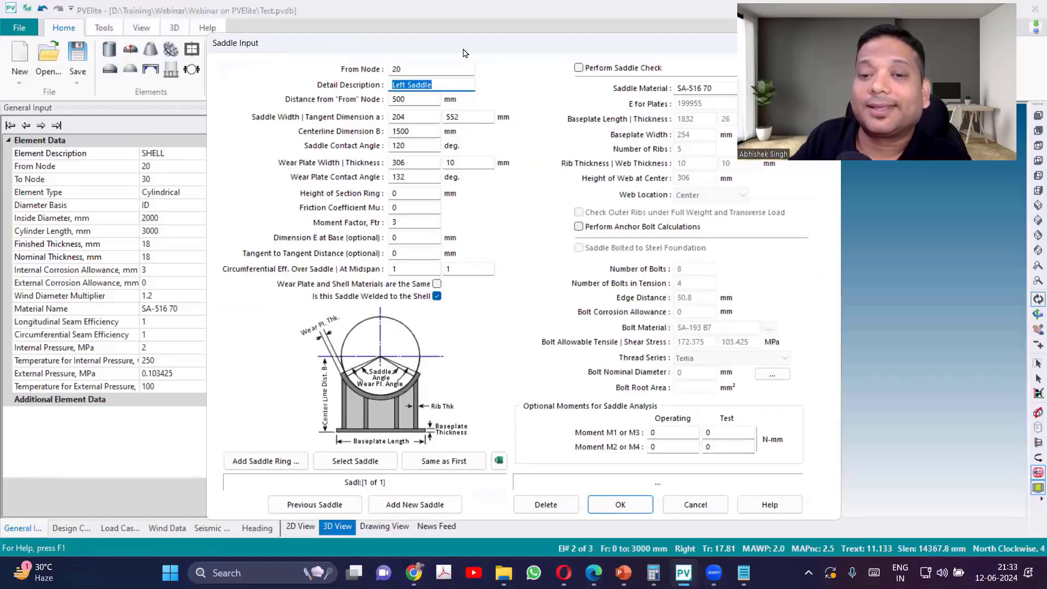
{"action": "left_click_drag", "start_coordinate": [463, 53], "coordinate": [448, 32]}
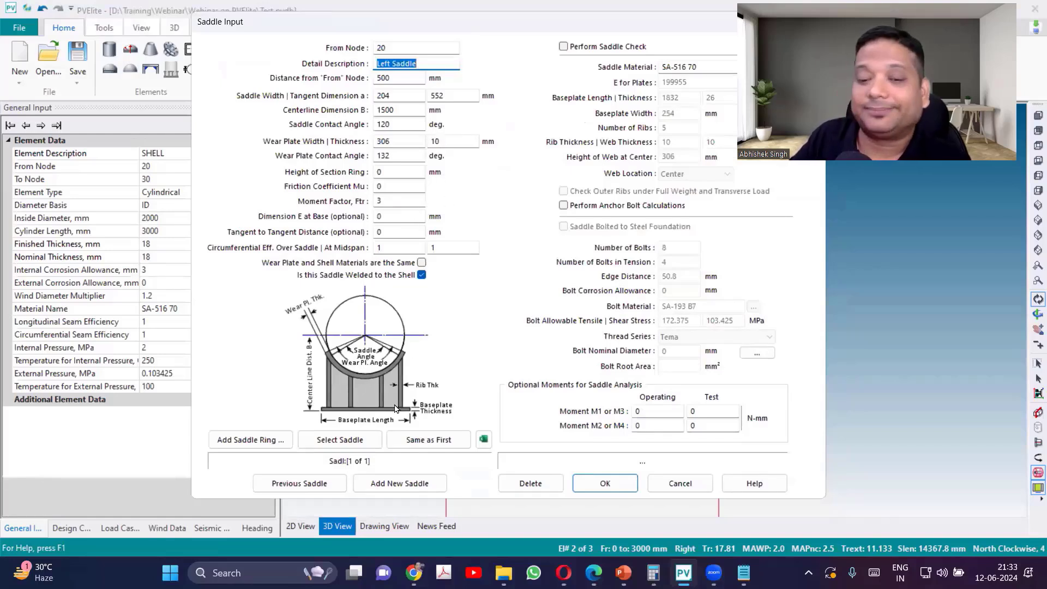
{"action": "left_click", "coordinate": [366, 438]}
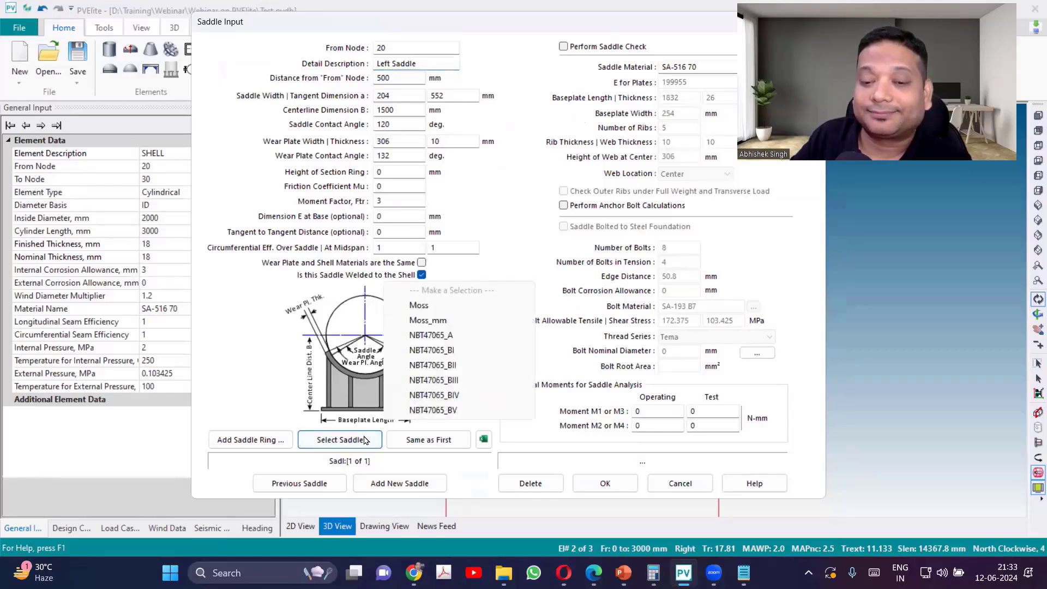
{"action": "left_click", "coordinate": [427, 322]}
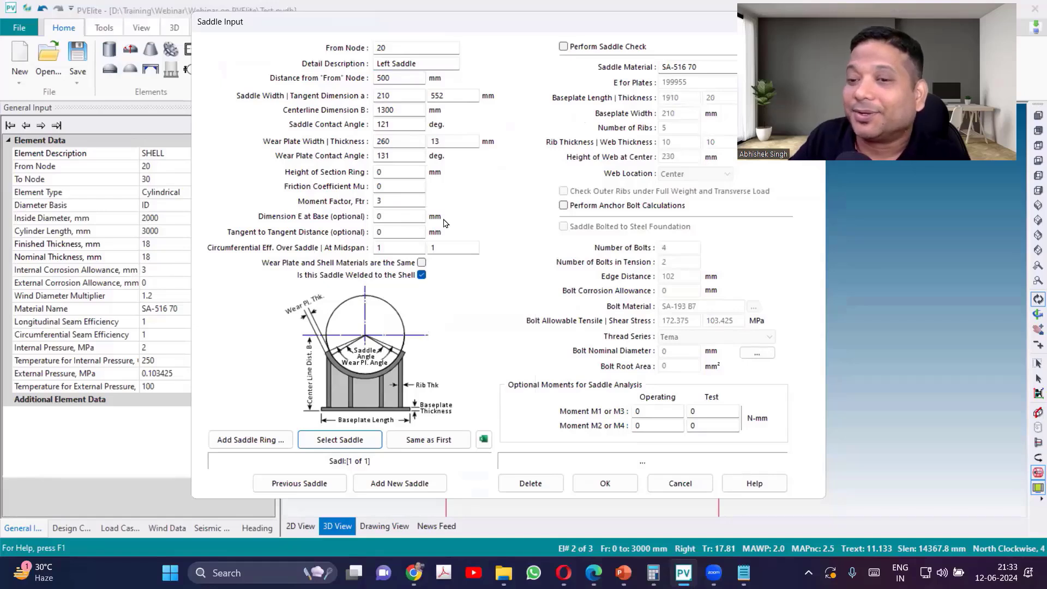
{"action": "left_click", "coordinate": [563, 48]}
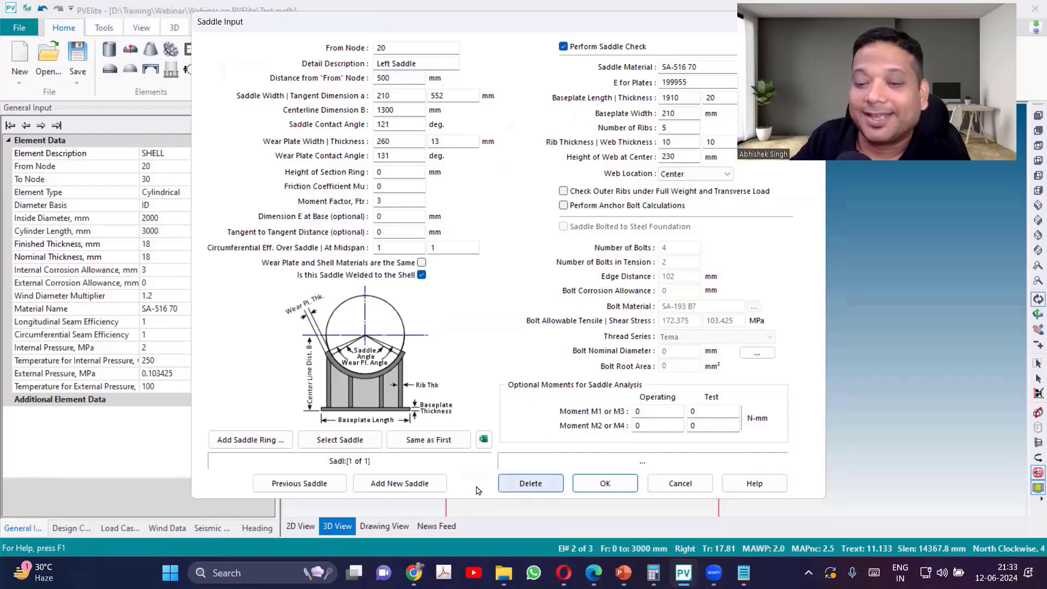
Step: Add a second saddle to the shell with the same data as the first and accept both saddles
{"action": "left_click", "coordinate": [410, 486]}
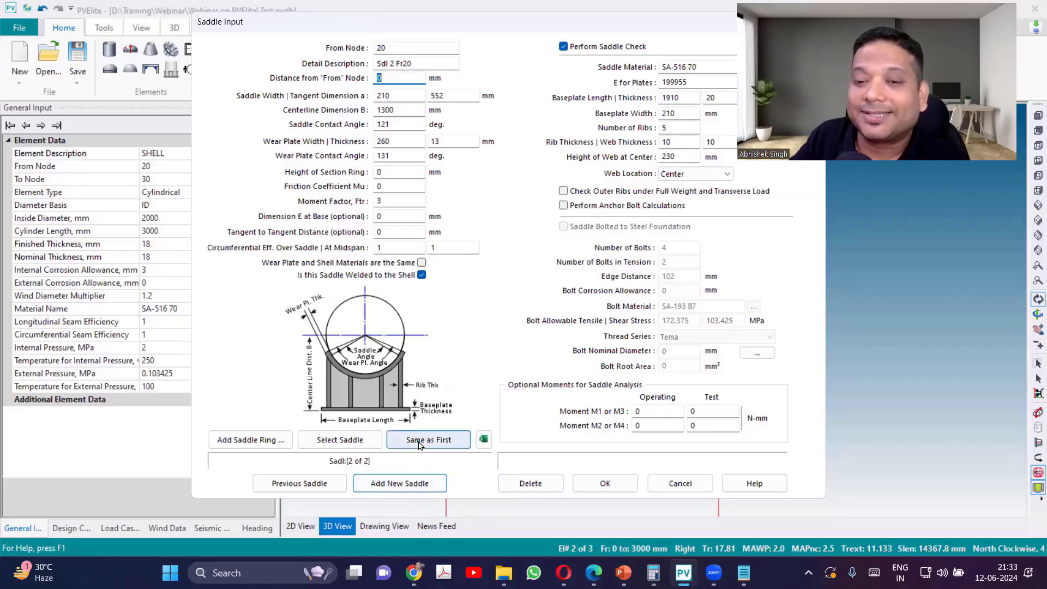
{"action": "left_click", "coordinate": [419, 444]}
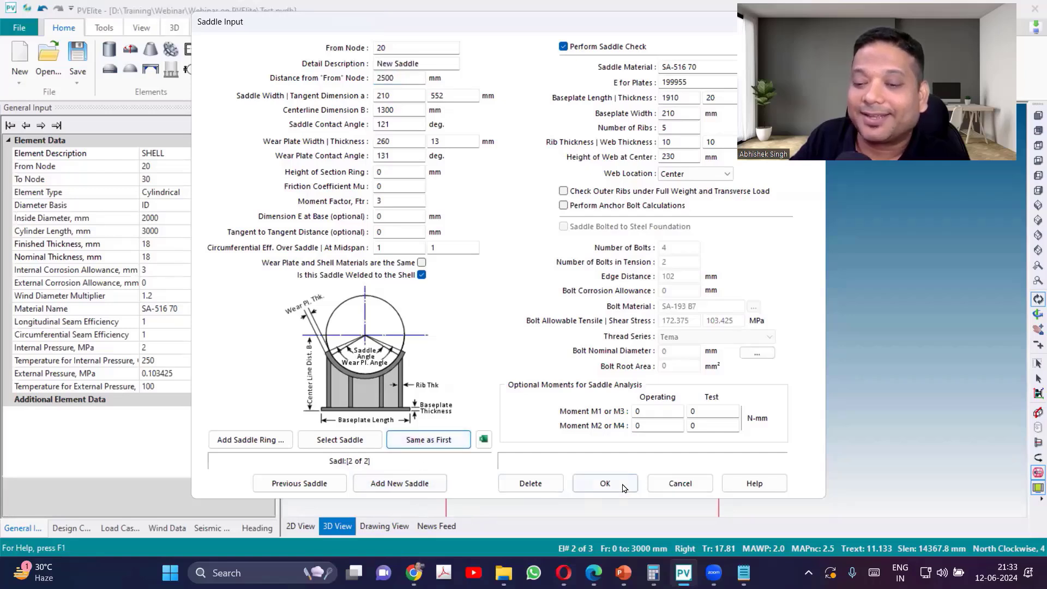
{"action": "left_click", "coordinate": [604, 483]}
{"action": "left_click", "coordinate": [736, 370]}
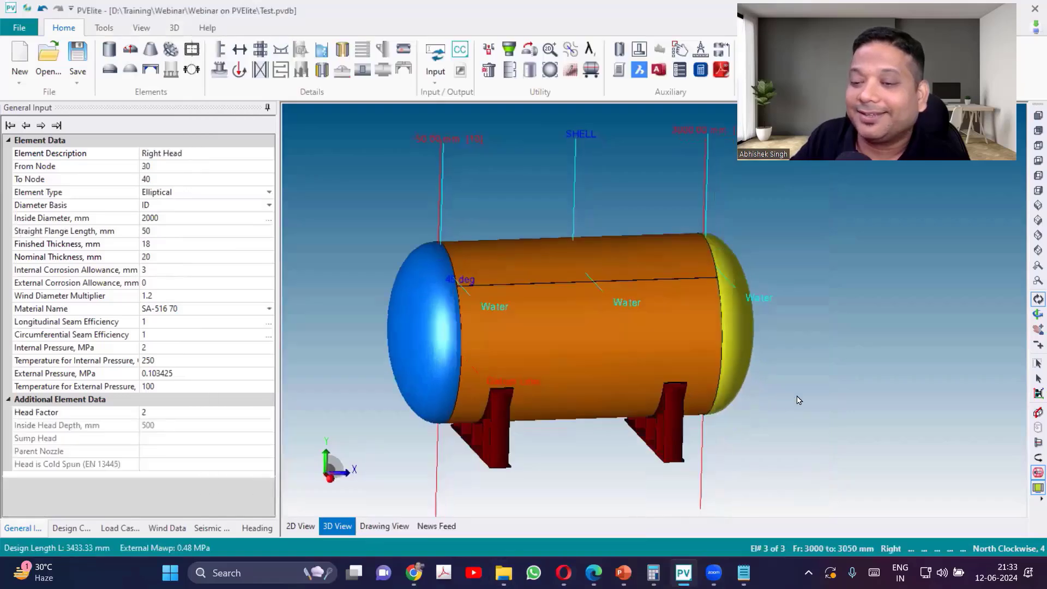
{"action": "left_click_drag", "start_coordinate": [762, 382], "coordinate": [805, 377]}
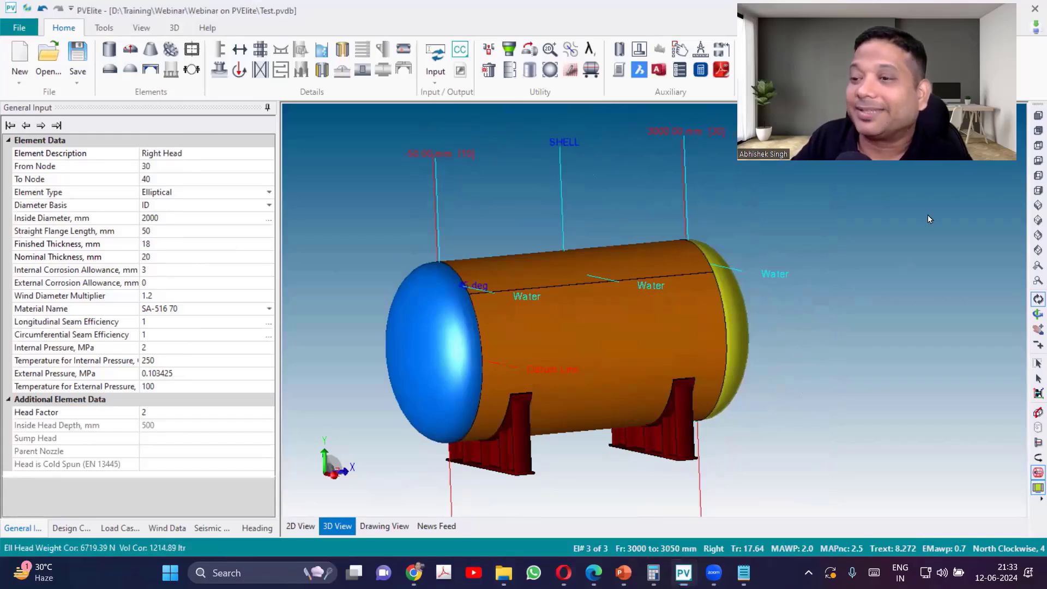
Step: Reopen the left saddle's input in the front view and open its SaddleData workbook in Excel as read-only
{"action": "left_click", "coordinate": [1037, 116]}
{"action": "double_click", "coordinate": [479, 415]}
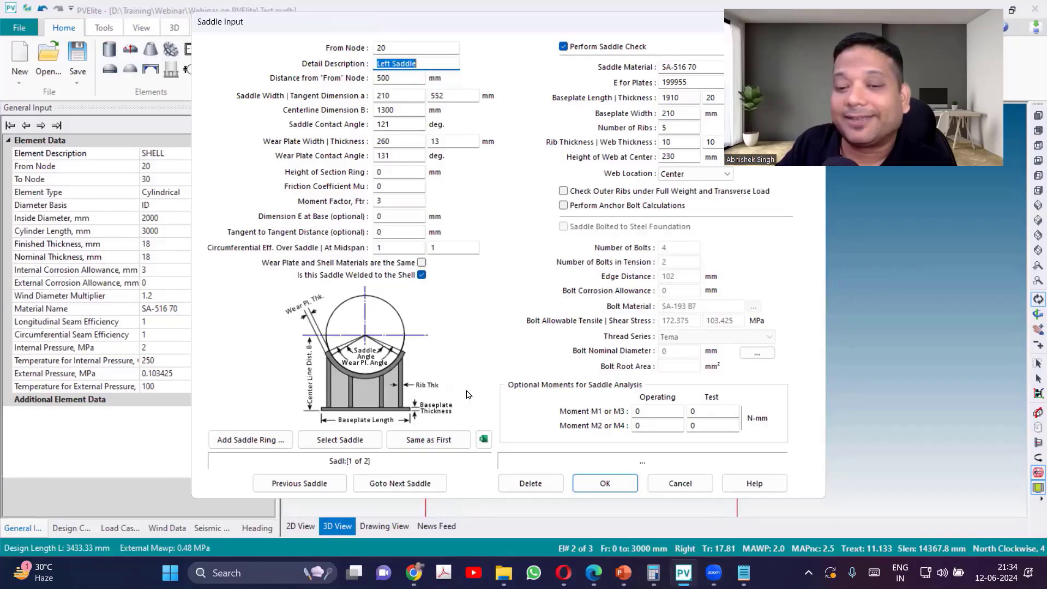
{"action": "left_click", "coordinate": [355, 444]}
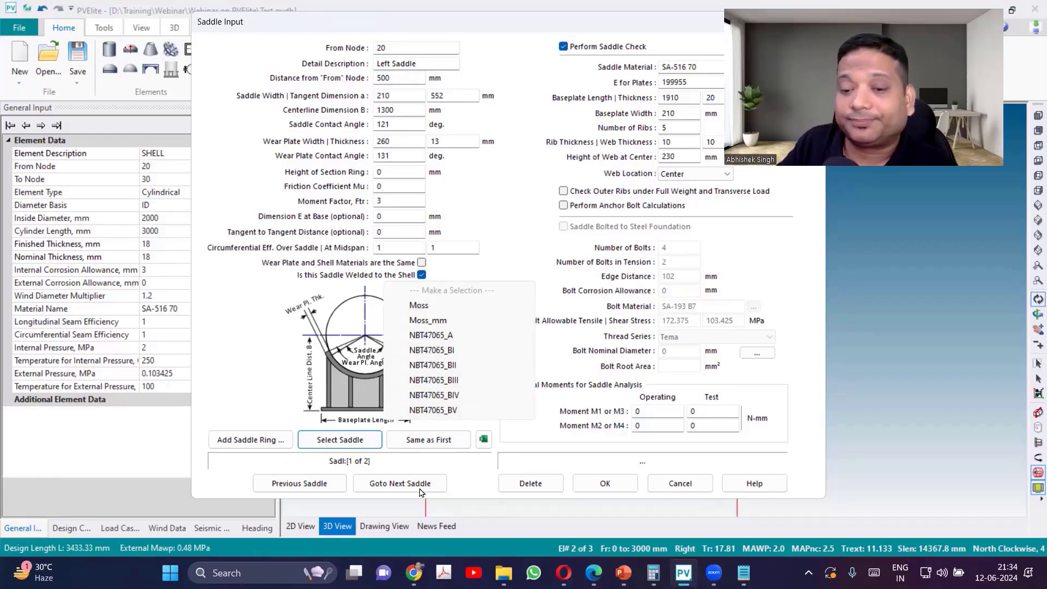
{"action": "left_click", "coordinate": [483, 440]}
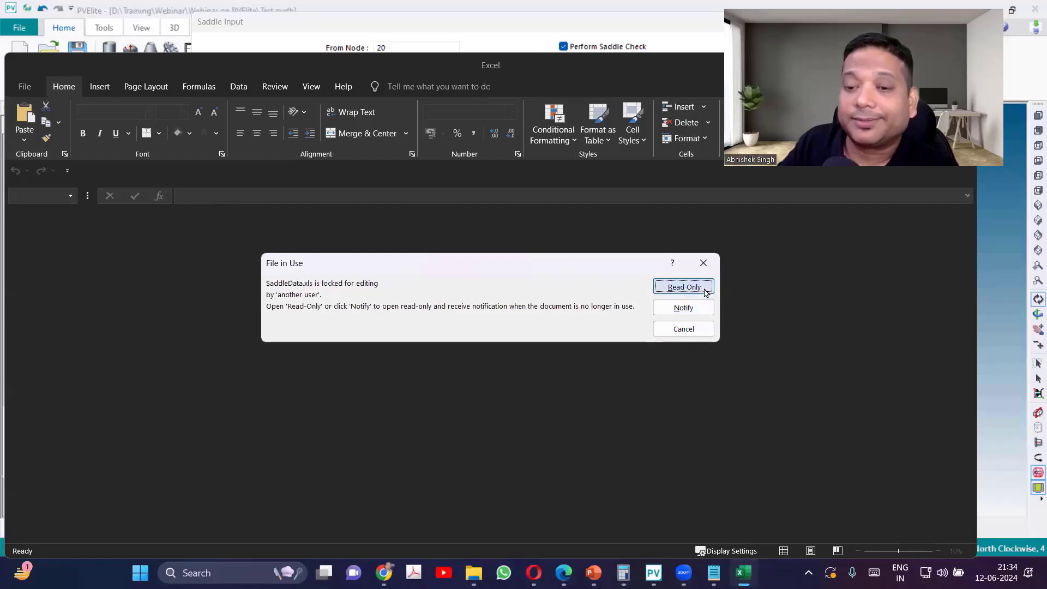
{"action": "left_click", "coordinate": [683, 287]}
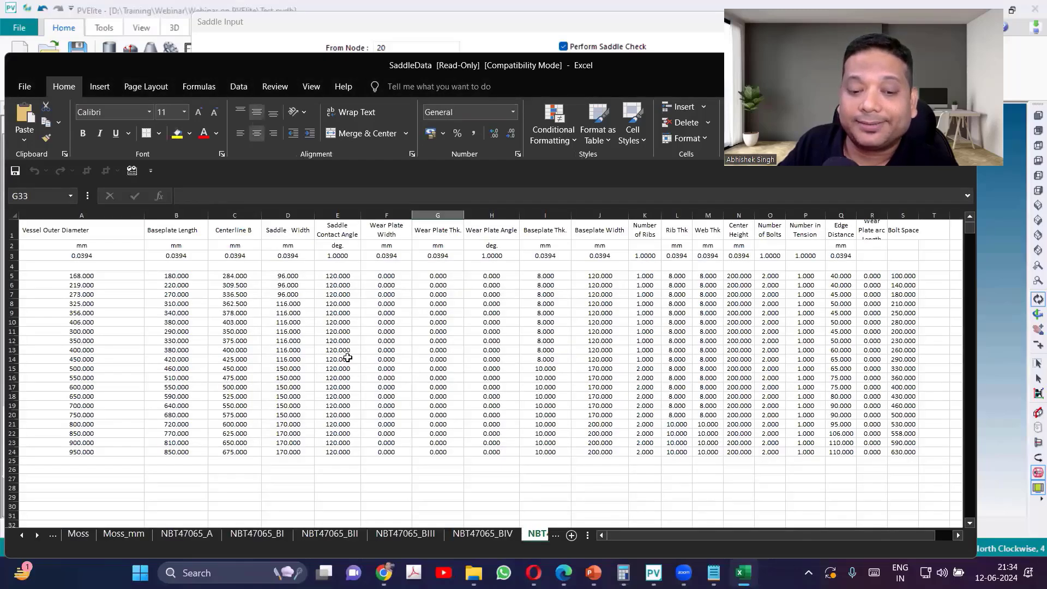
Step: Examine the saddle dimensions on the Moss_mm sheet, and close the workbook and the saddle input
{"action": "left_click", "coordinate": [123, 534]}
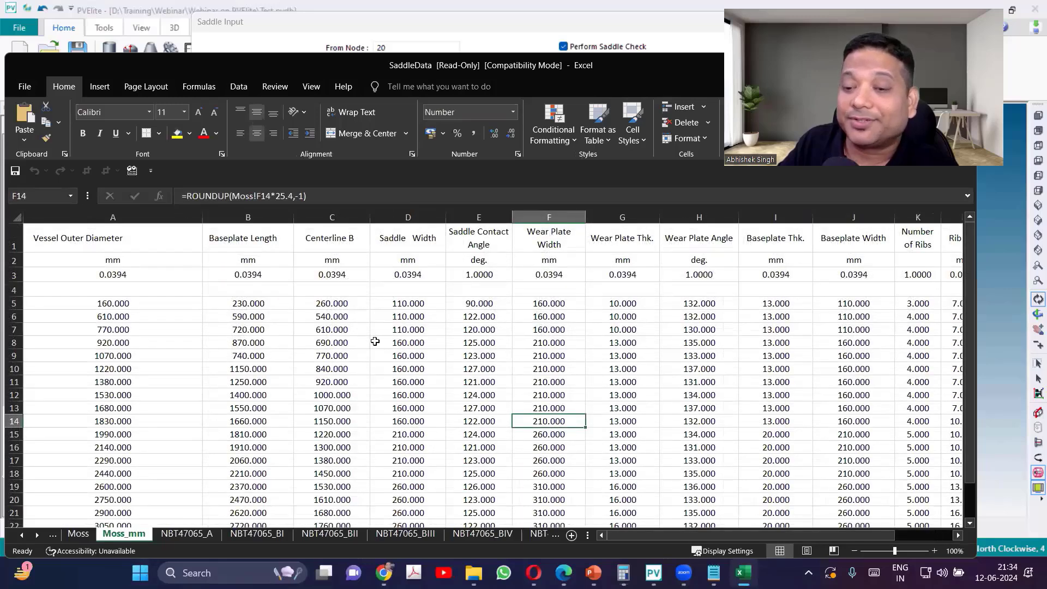
{"action": "scroll", "coordinate": [375, 343], "scroll_direction": "down", "scroll_amount": 2}
{"action": "scroll", "coordinate": [156, 406], "scroll_direction": "up", "scroll_amount": 2}
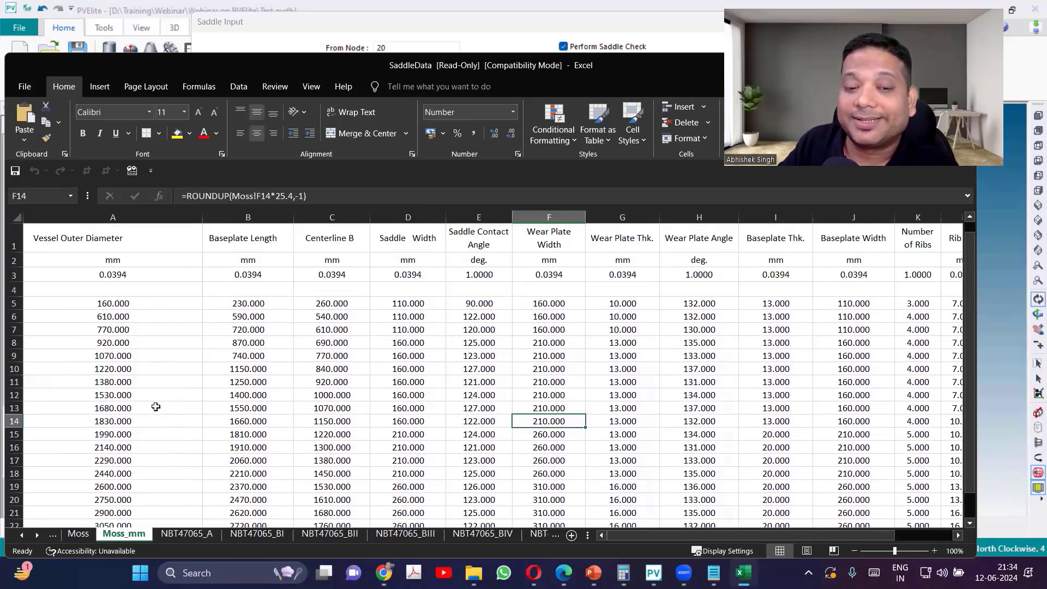
{"action": "scroll", "coordinate": [151, 446], "scroll_direction": "down", "scroll_amount": 1}
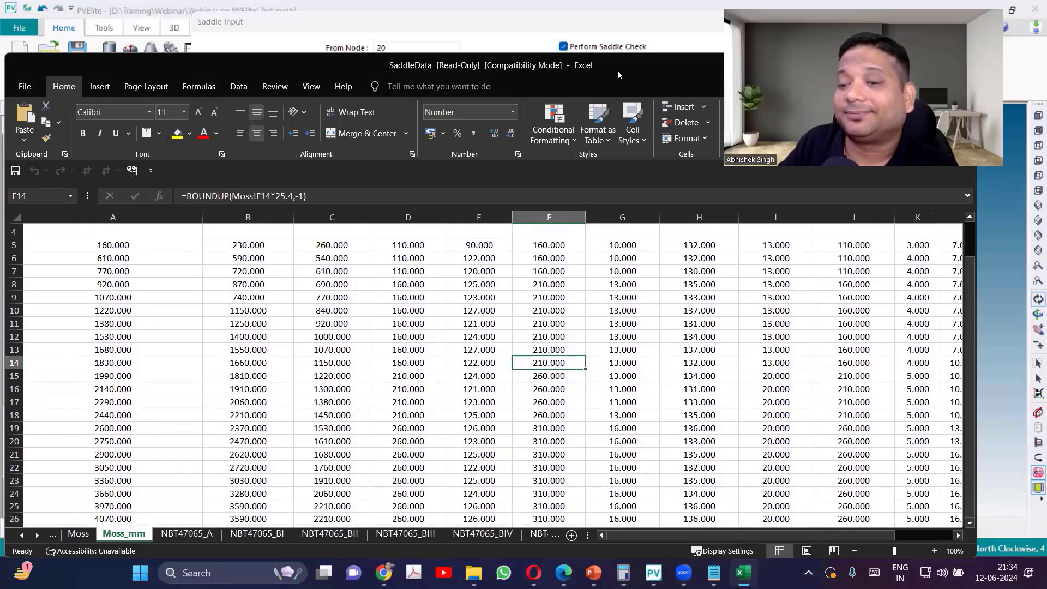
{"action": "left_click_drag", "start_coordinate": [617, 71], "coordinate": [642, 191]}
{"action": "left_click", "coordinate": [722, 186]}
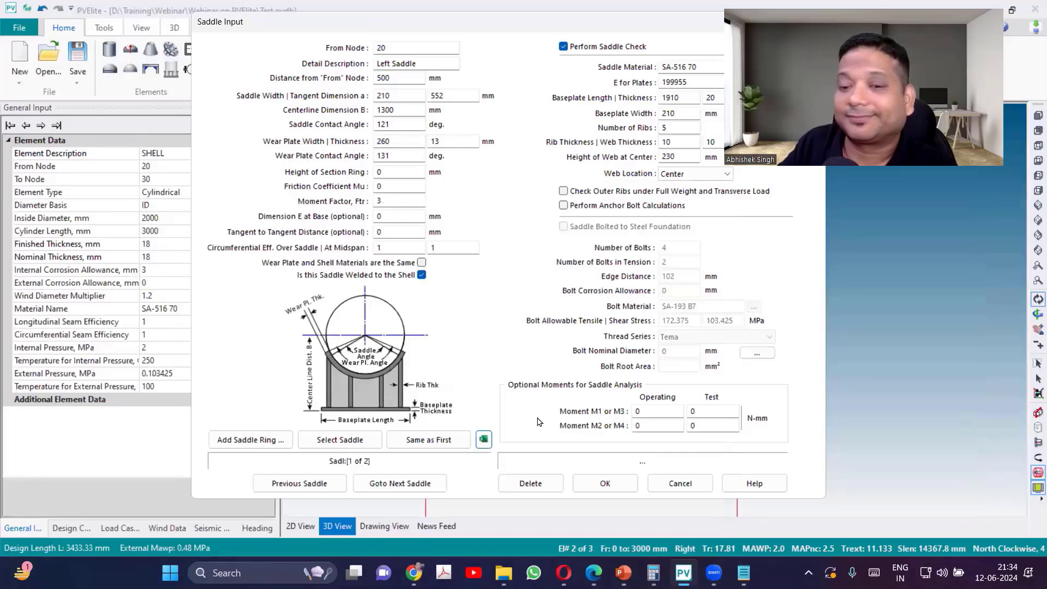
{"action": "left_click", "coordinate": [626, 487]}
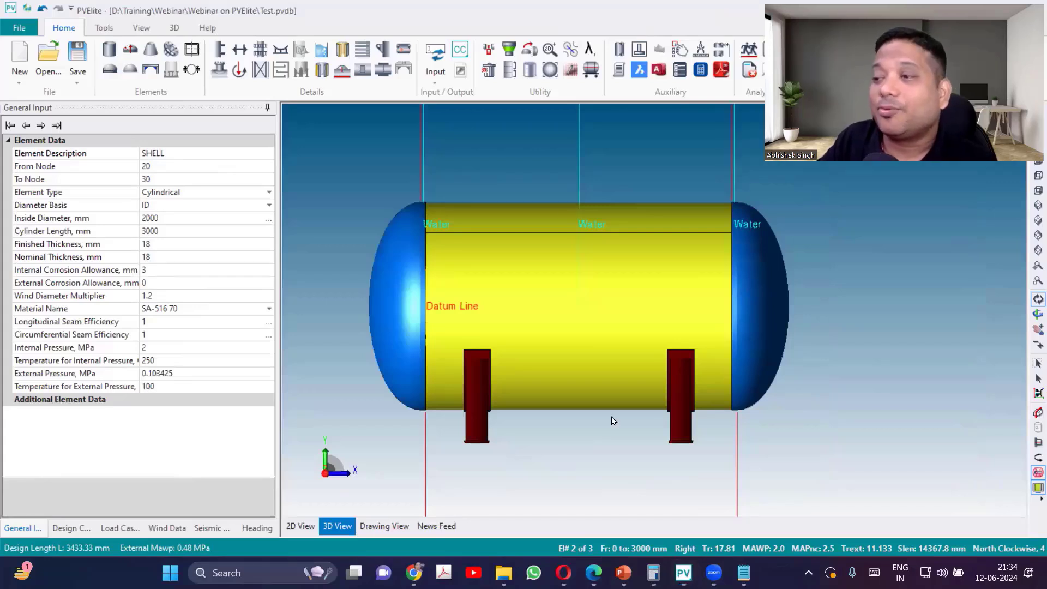
Step: Add a nozzle to the cylindrical shell and set its attachment to the type with a reinforcing pad
{"action": "left_click_drag", "start_coordinate": [638, 346], "coordinate": [479, 409]}
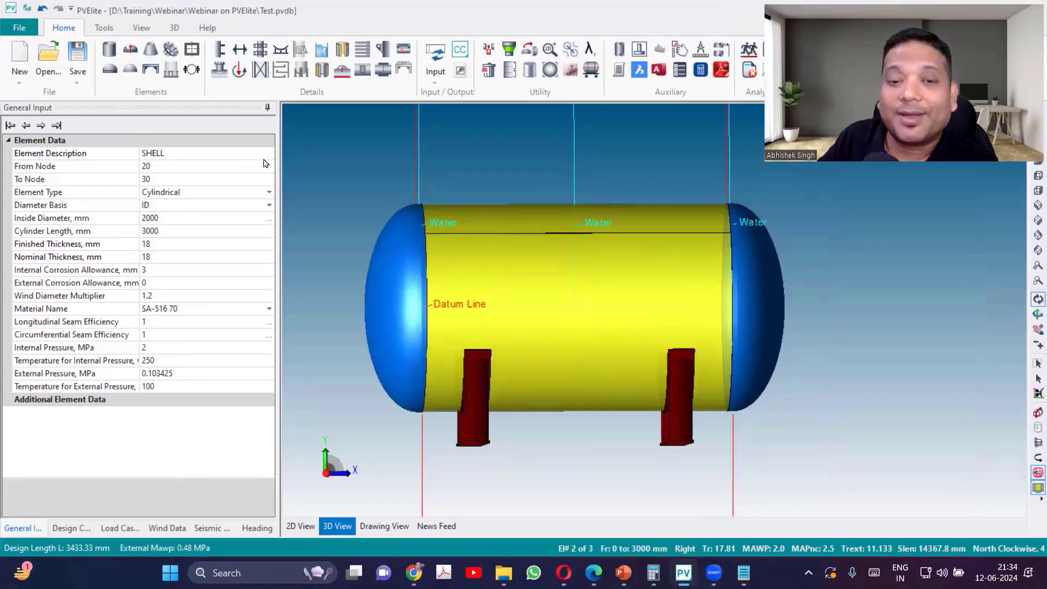
{"action": "left_click", "coordinate": [222, 72]}
{"action": "left_click", "coordinate": [477, 358]}
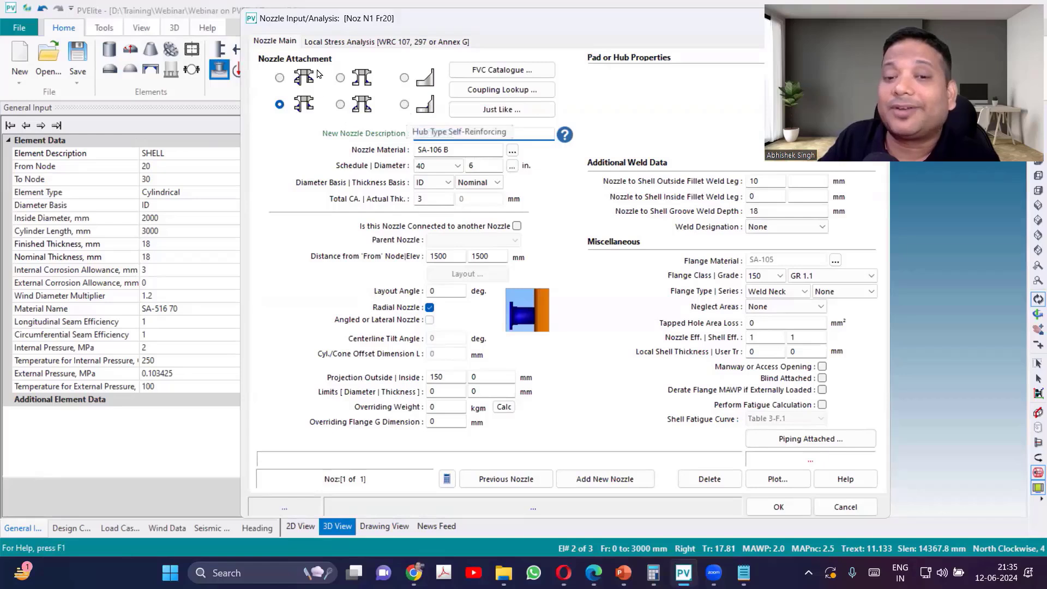
{"action": "left_click", "coordinate": [280, 78]}
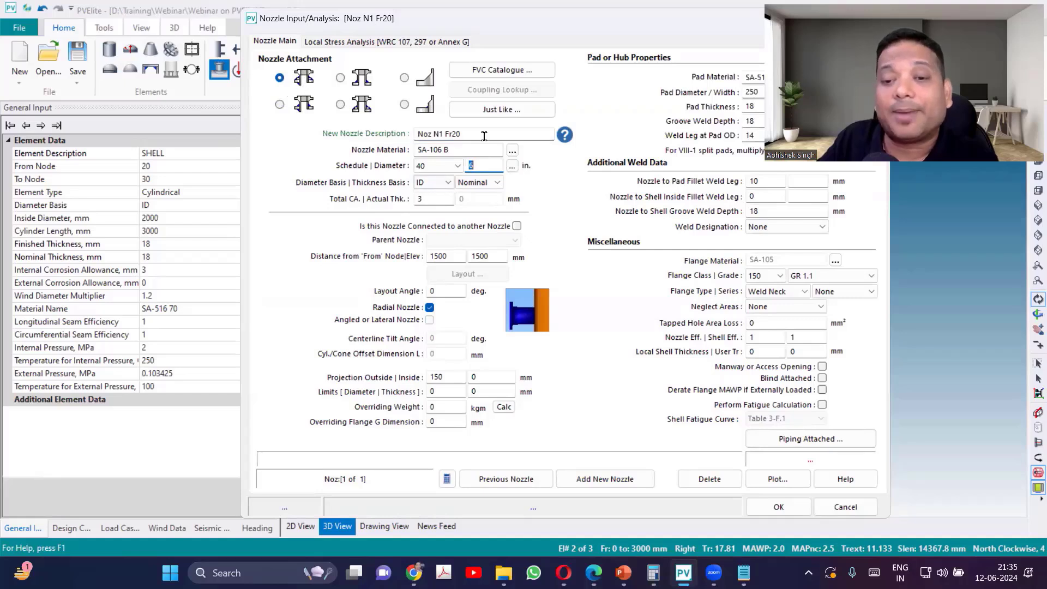
Step: Shorten the new nozzle's description to "Noz N1"
{"action": "left_click", "coordinate": [483, 134]}
{"action": "key", "text": "BackSpace"}
{"action": "key", "text": "BackSpace"}
{"action": "key", "text": "BackSpace"}
{"action": "key", "text": "BackSpace"}
{"action": "key", "text": "BackSpace"}
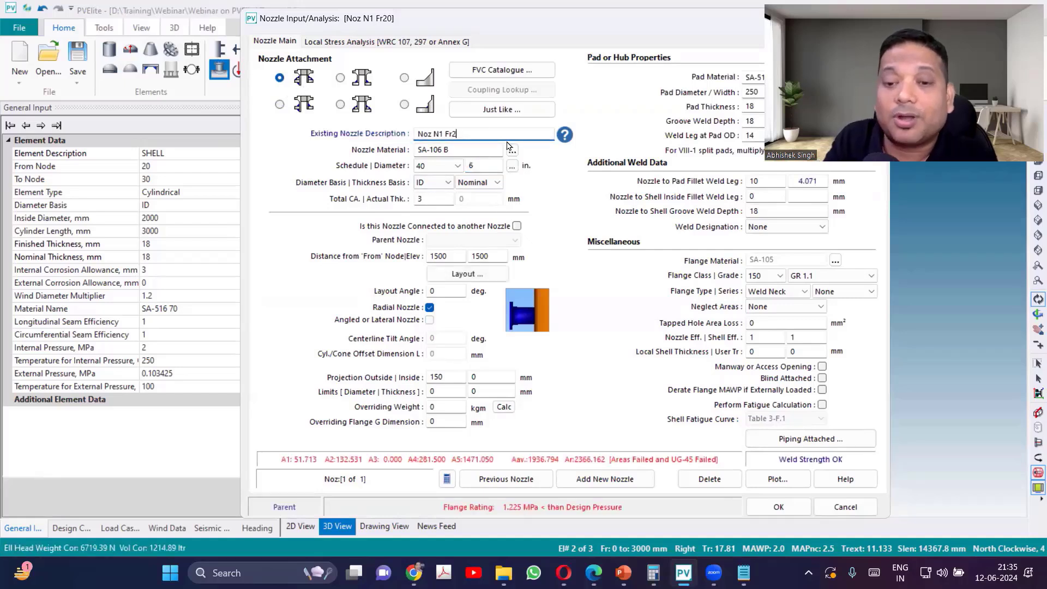
{"action": "key", "text": "Tab"}
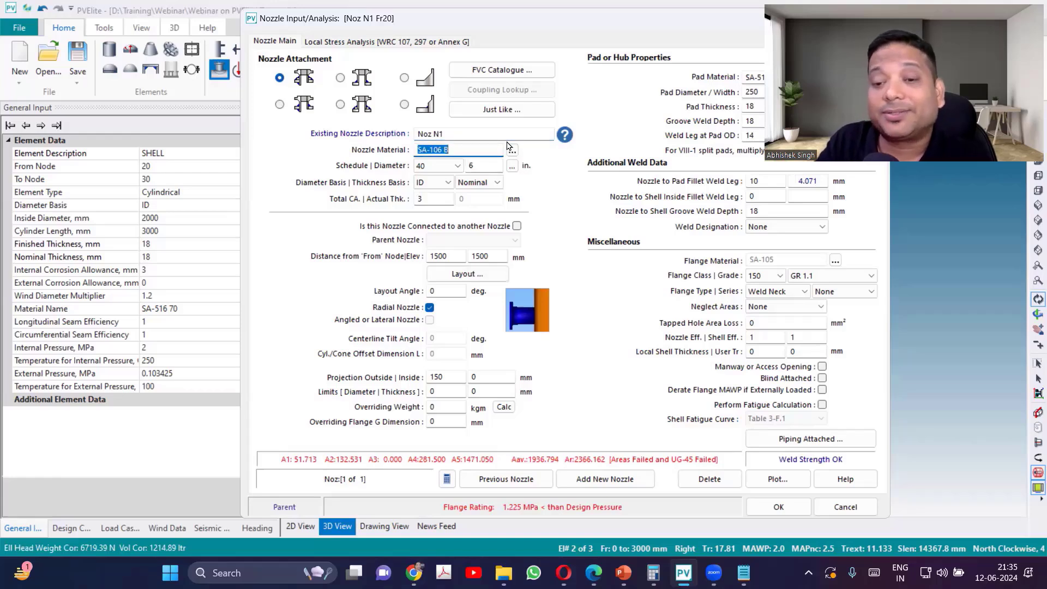
Step: Set the nozzle's diameter basis to OD and its thickness basis to Minimum
{"action": "key", "text": "Tab"}
{"action": "key", "text": "Tab"}
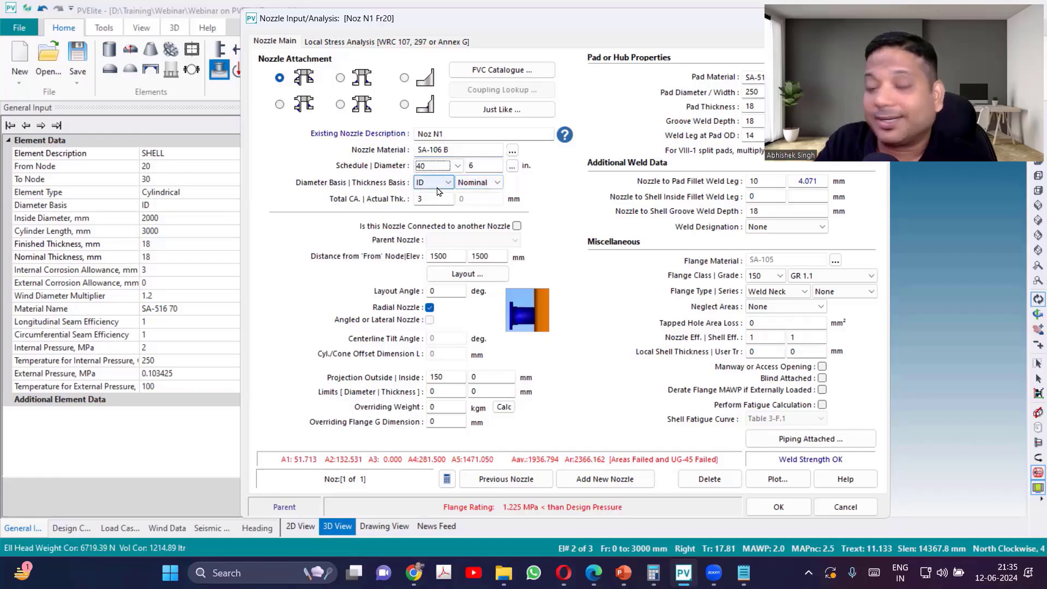
{"action": "key", "text": "Tab"}
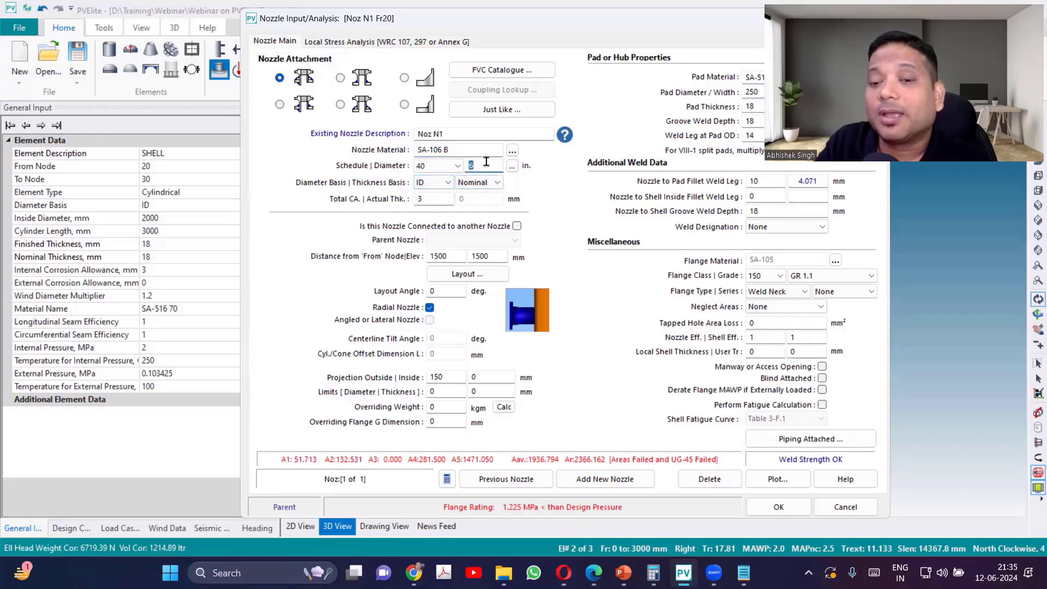
{"action": "left_click", "coordinate": [443, 188]}
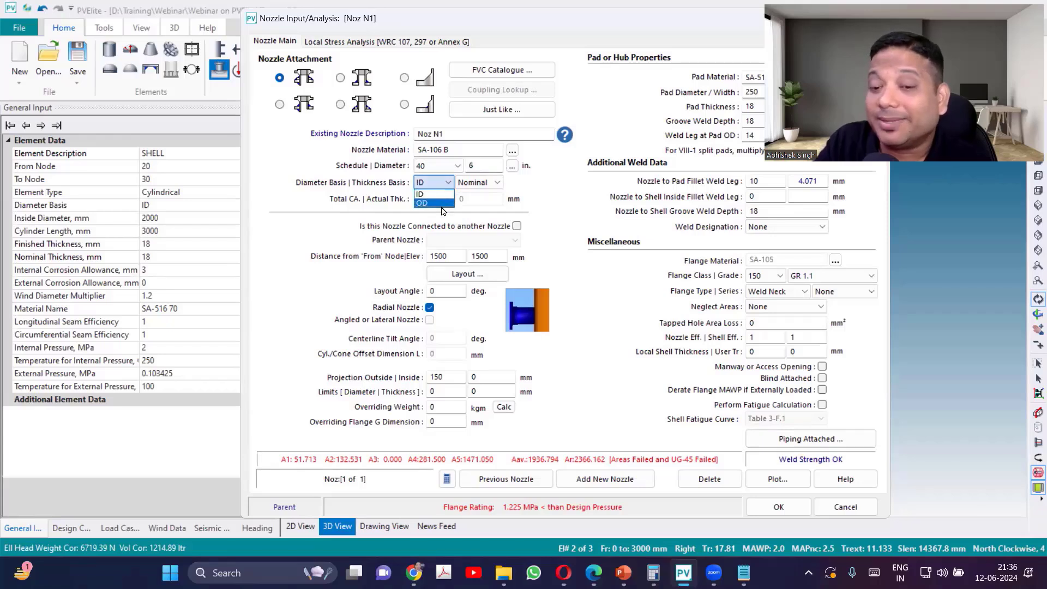
{"action": "left_click", "coordinate": [433, 202]}
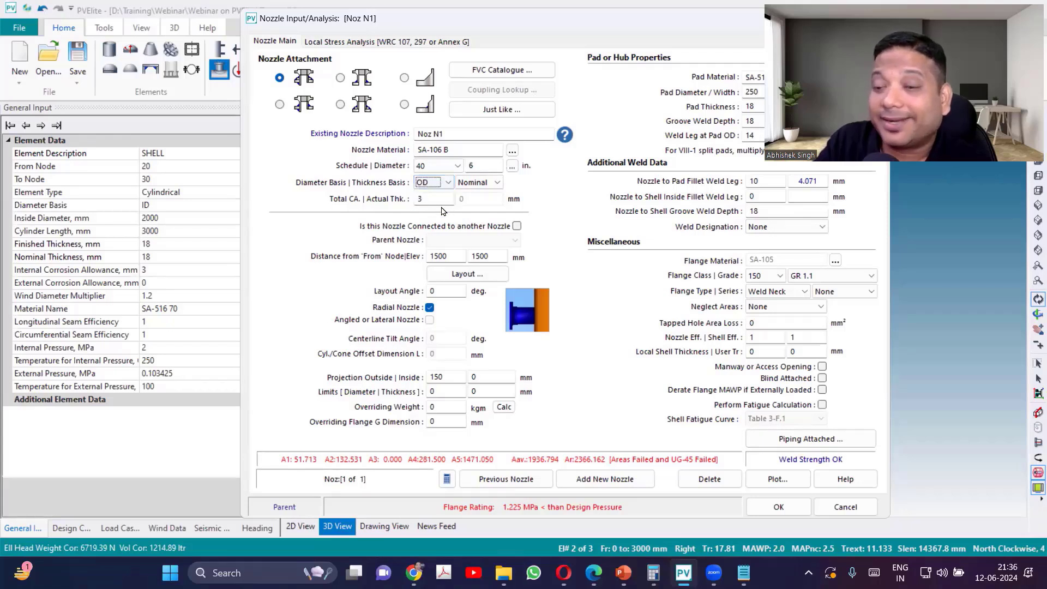
{"action": "left_click", "coordinate": [483, 186]}
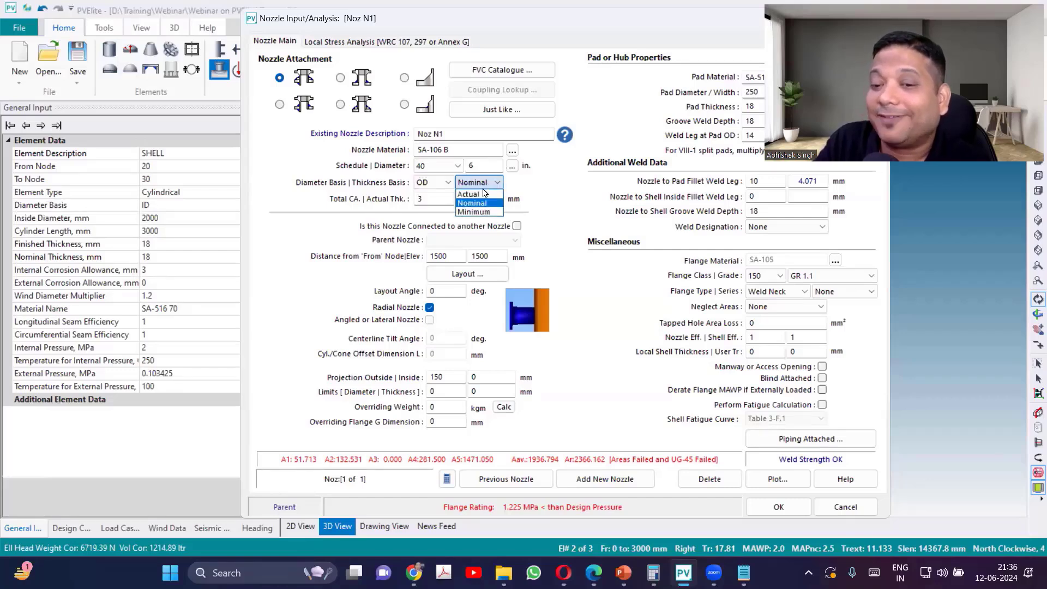
{"action": "left_click", "coordinate": [475, 212]}
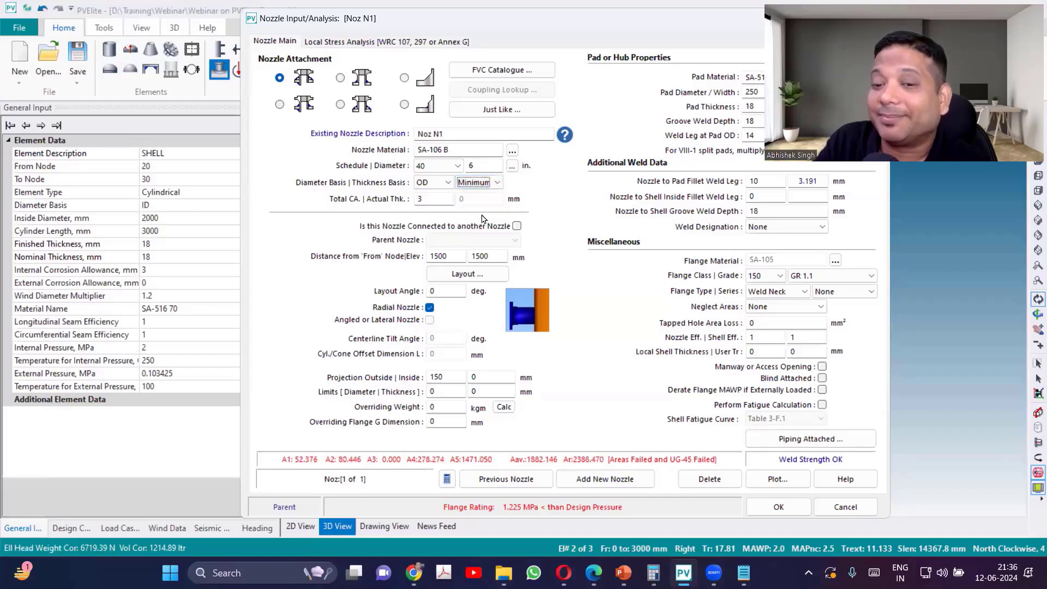
{"action": "left_click", "coordinate": [512, 167]}
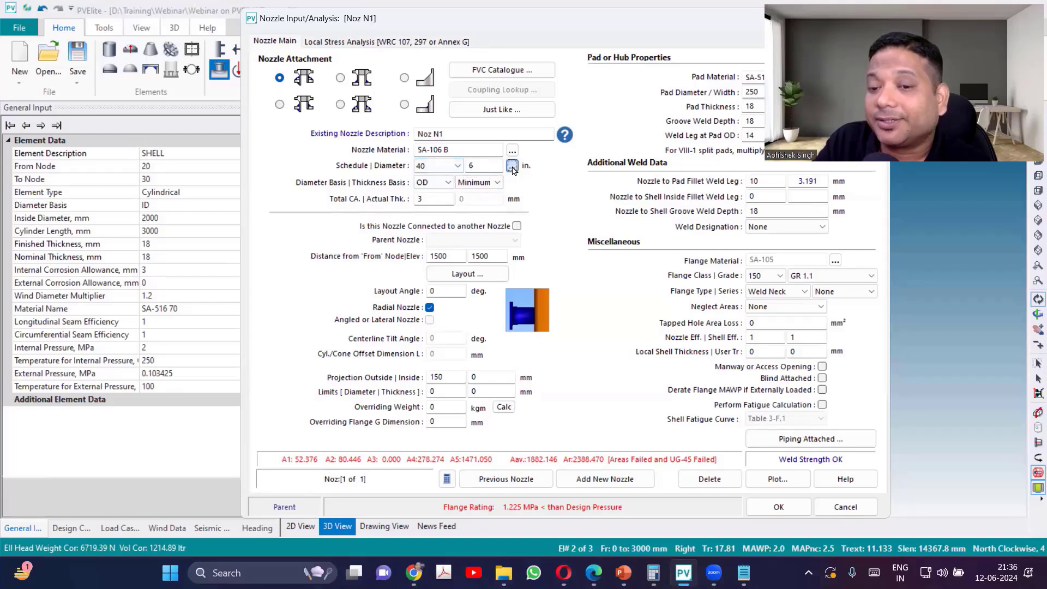
{"action": "left_click", "coordinate": [596, 141]}
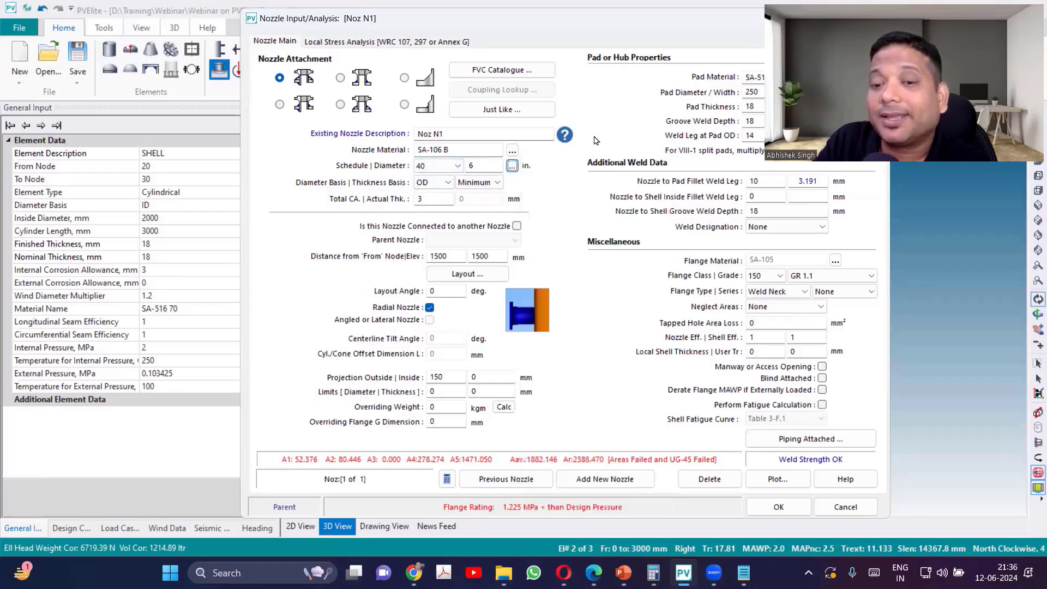
Step: Try the Actual thickness basis on the nozzle, return it to Minimum, and check the available nozzle diameters and thickness basis options
{"action": "left_click", "coordinate": [497, 182]}
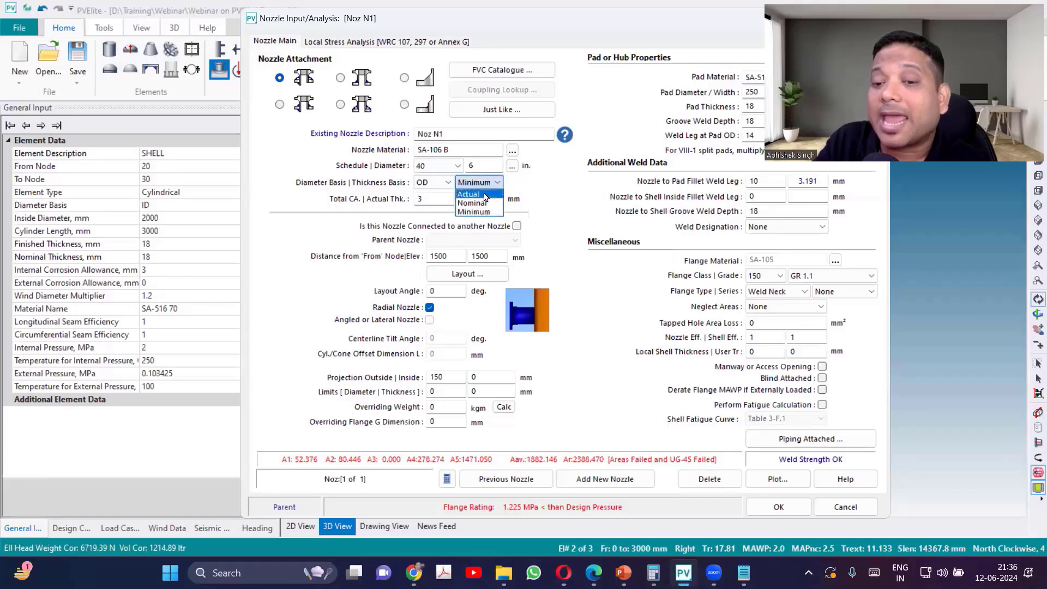
{"action": "left_click", "coordinate": [484, 195]}
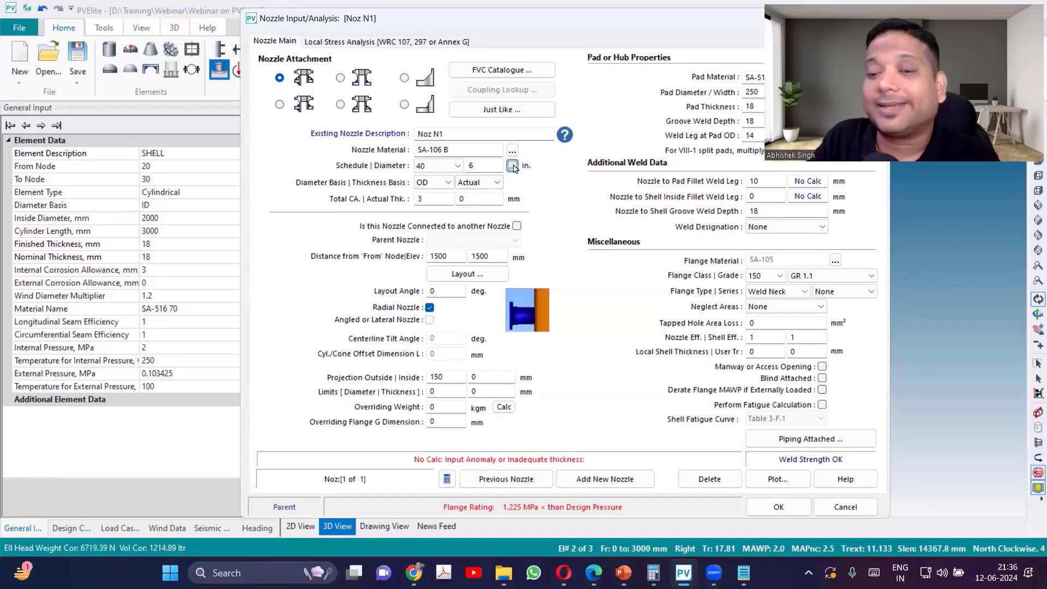
{"action": "left_click", "coordinate": [488, 182]}
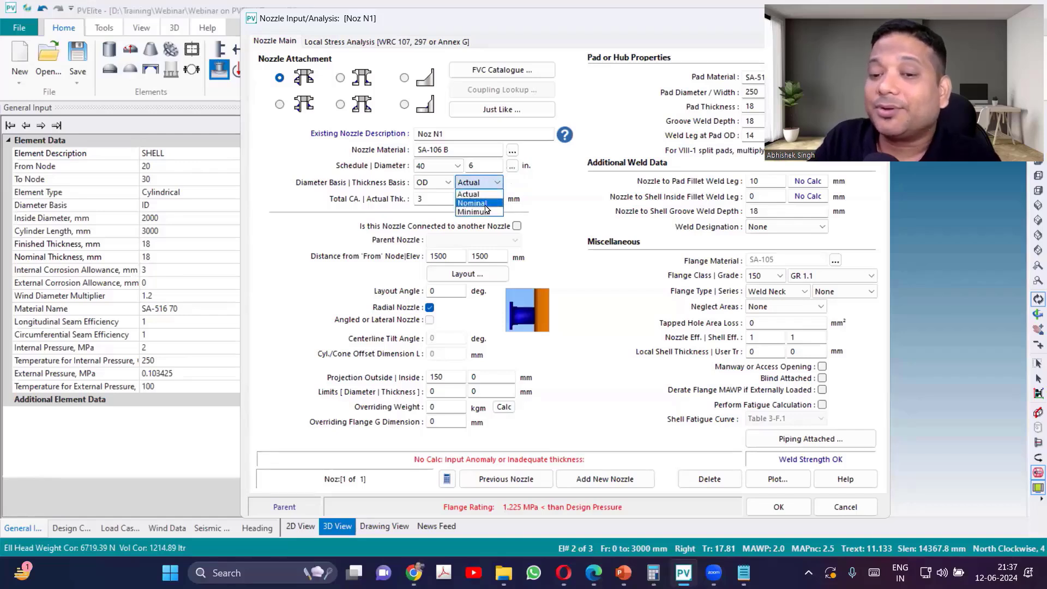
{"action": "left_click", "coordinate": [485, 211]}
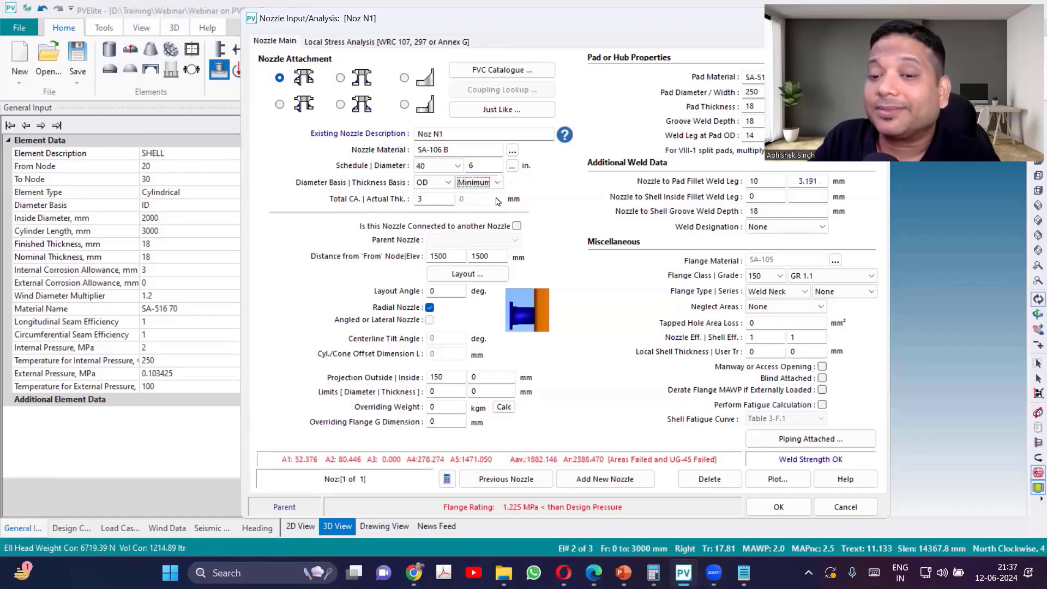
{"action": "left_click", "coordinate": [512, 165]}
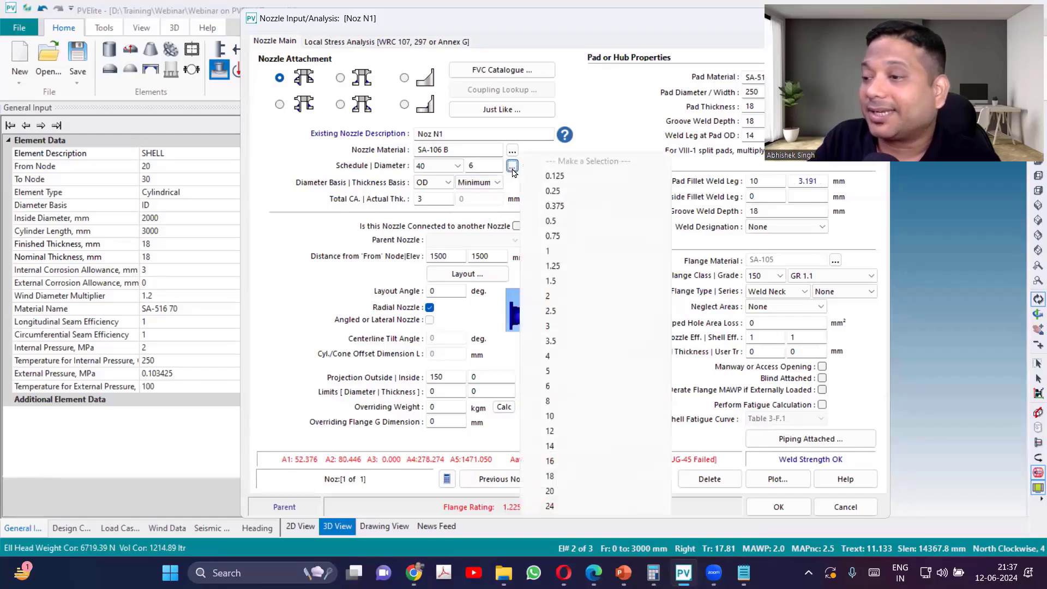
{"action": "left_click", "coordinate": [588, 126]}
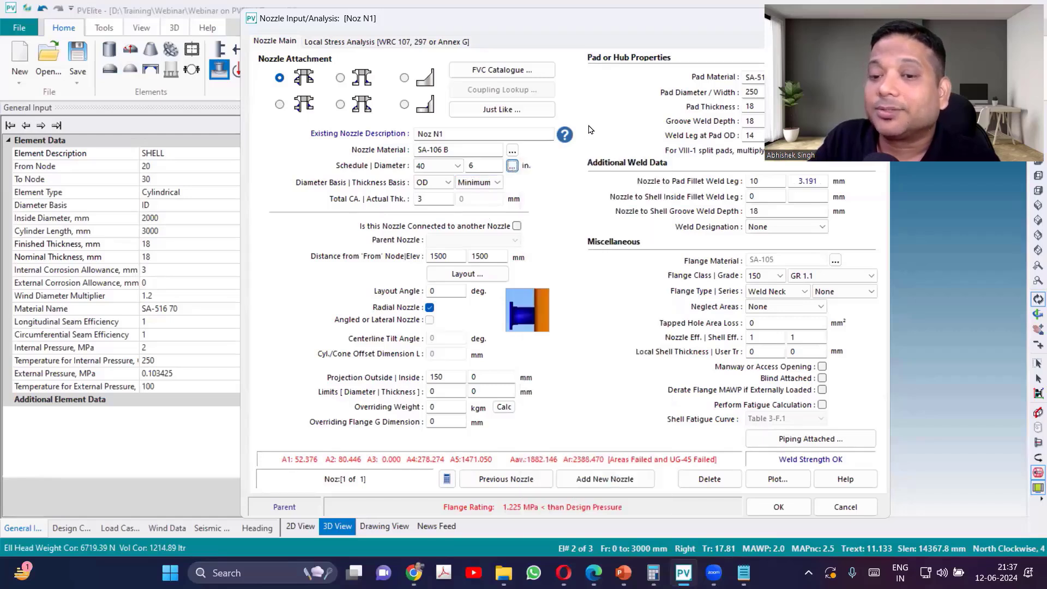
{"action": "left_click", "coordinate": [497, 183]}
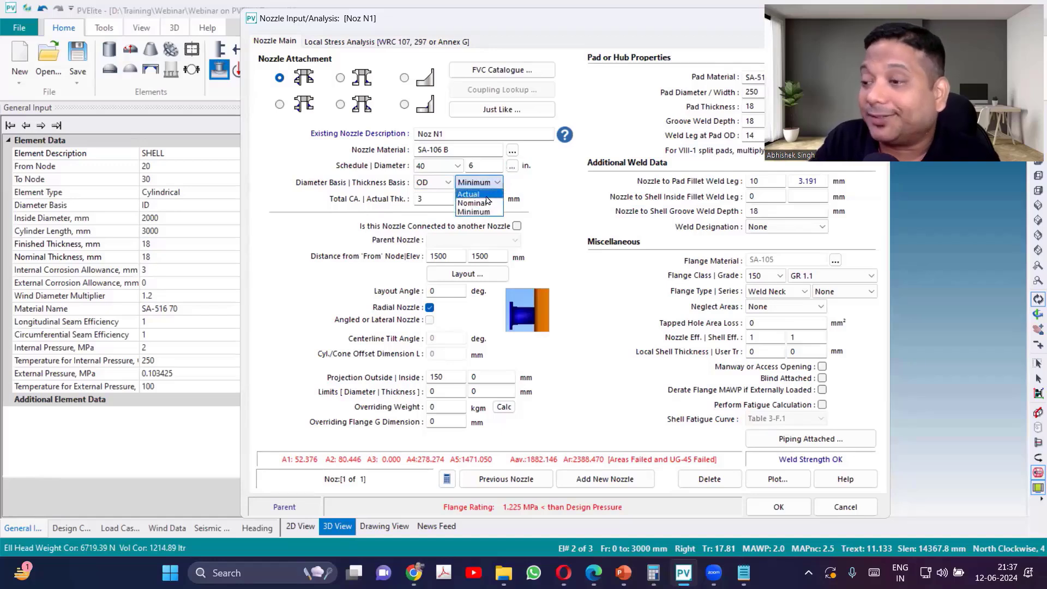
{"action": "left_click", "coordinate": [547, 187]}
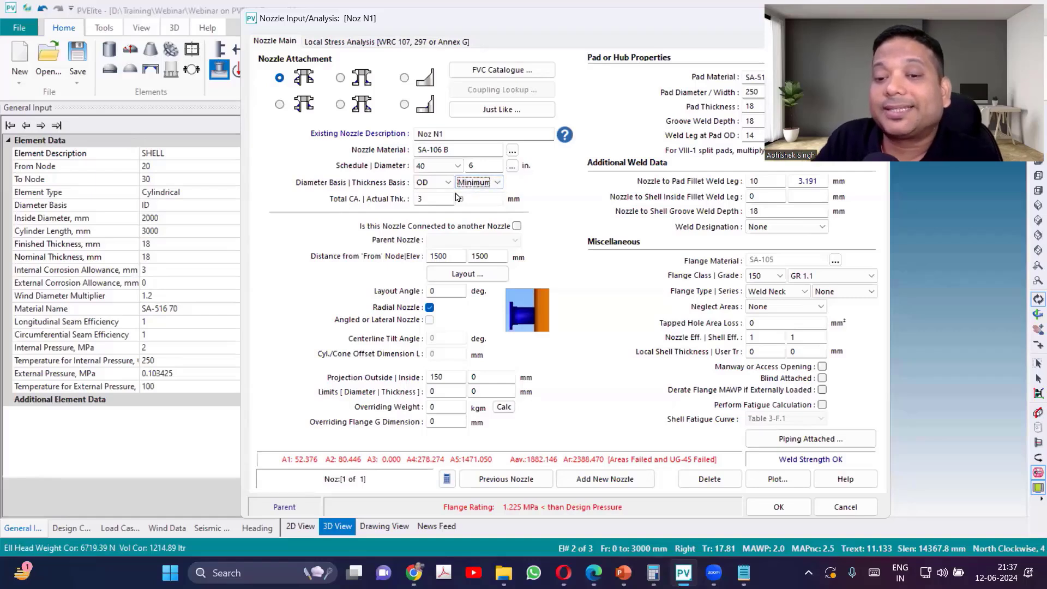
Step: Try schedule 80 for the 6 in. nozzle, and set the nozzle's schedule to 120
{"action": "left_click", "coordinate": [457, 170]}
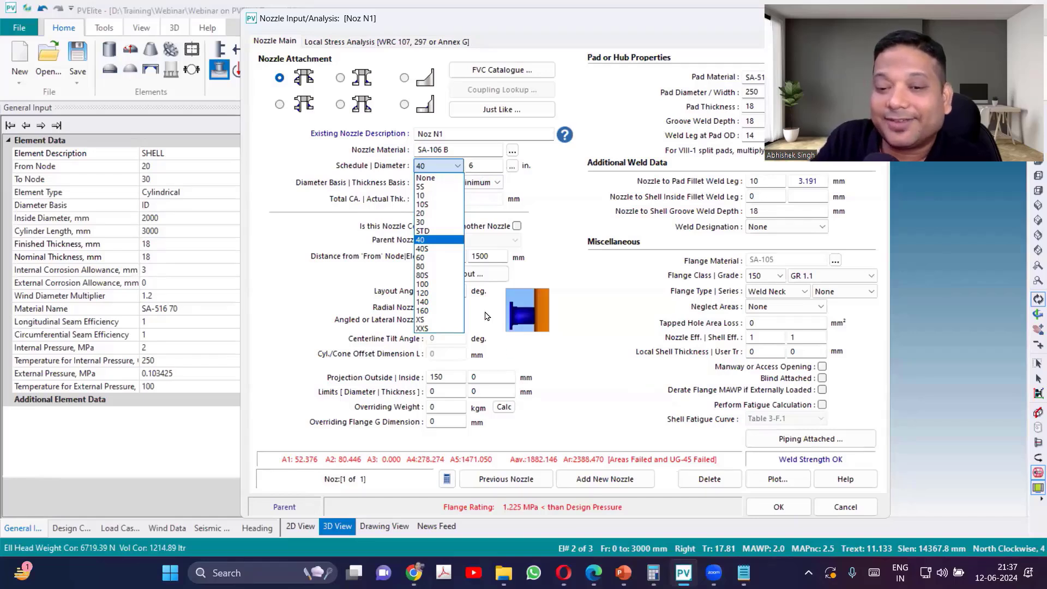
{"action": "left_click", "coordinate": [430, 267]}
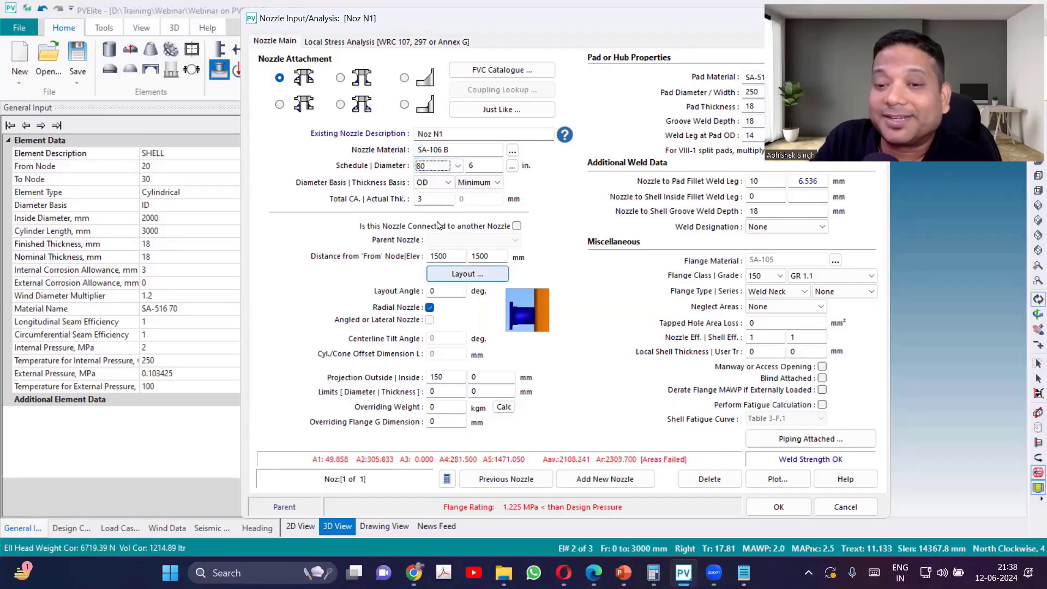
{"action": "left_click", "coordinate": [455, 166]}
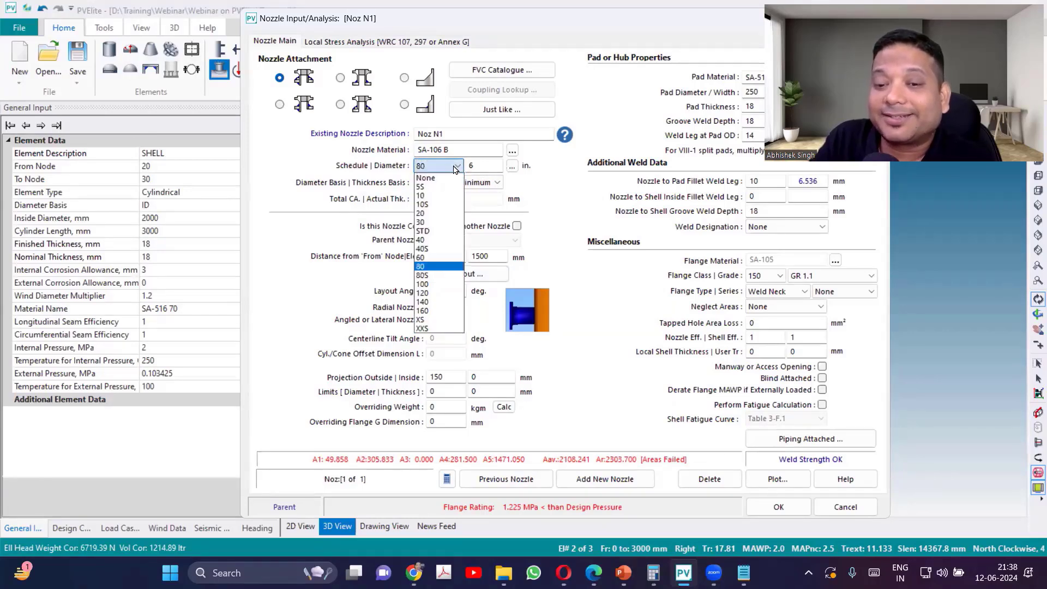
{"action": "left_click", "coordinate": [438, 294]}
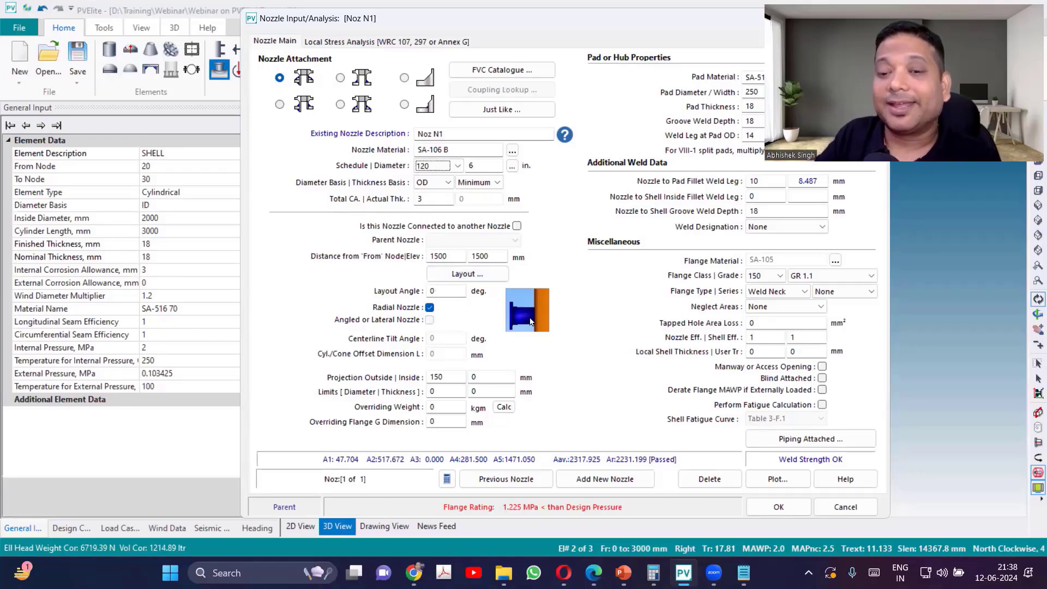
{"action": "double_click", "coordinate": [443, 256]}
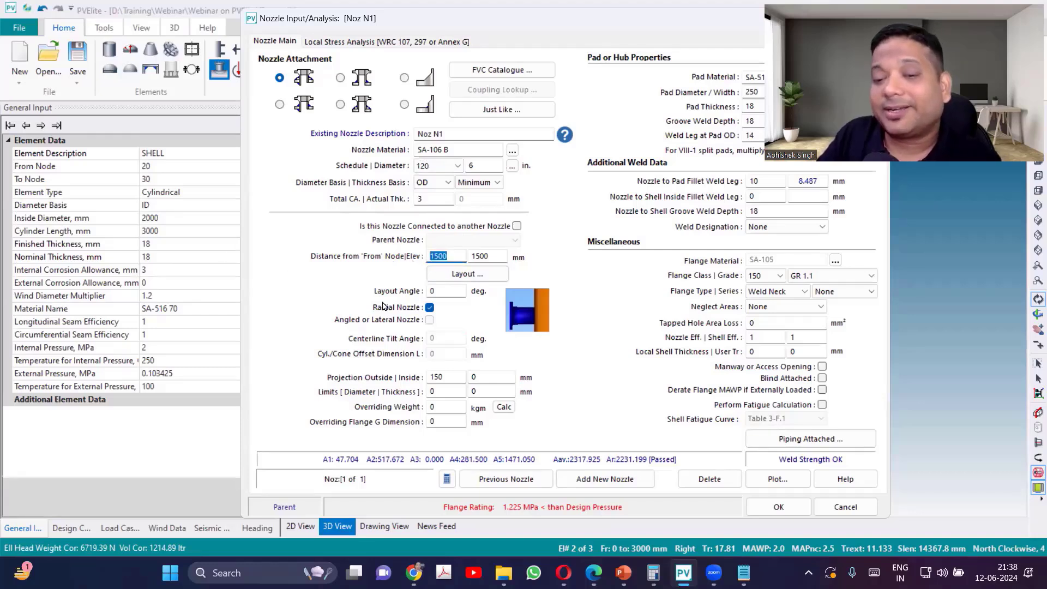
{"action": "double_click", "coordinate": [449, 290]}
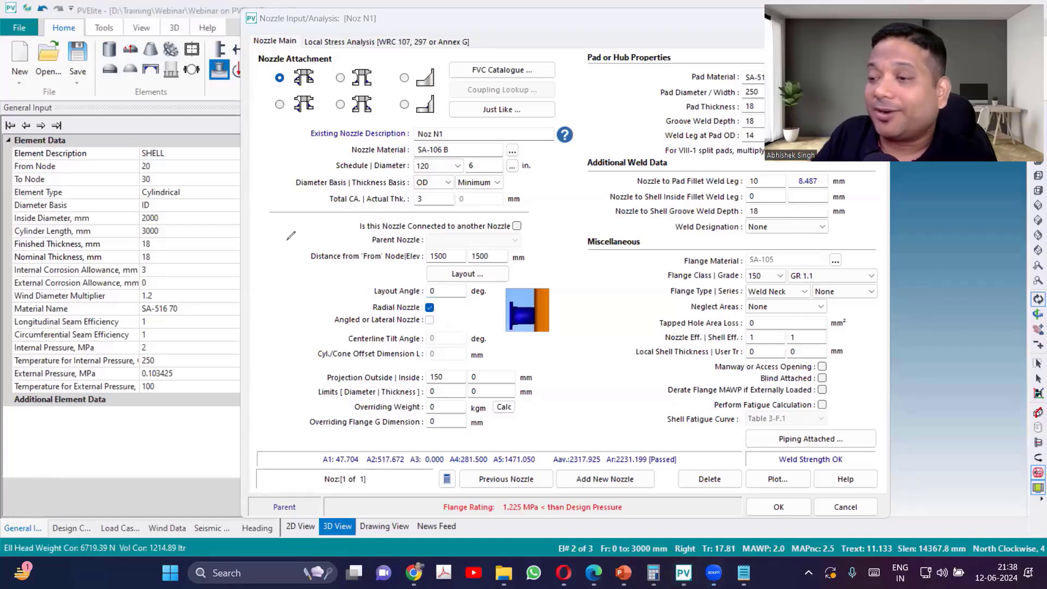
{"action": "left_click_drag", "start_coordinate": [290, 207], "coordinate": [284, 308]}
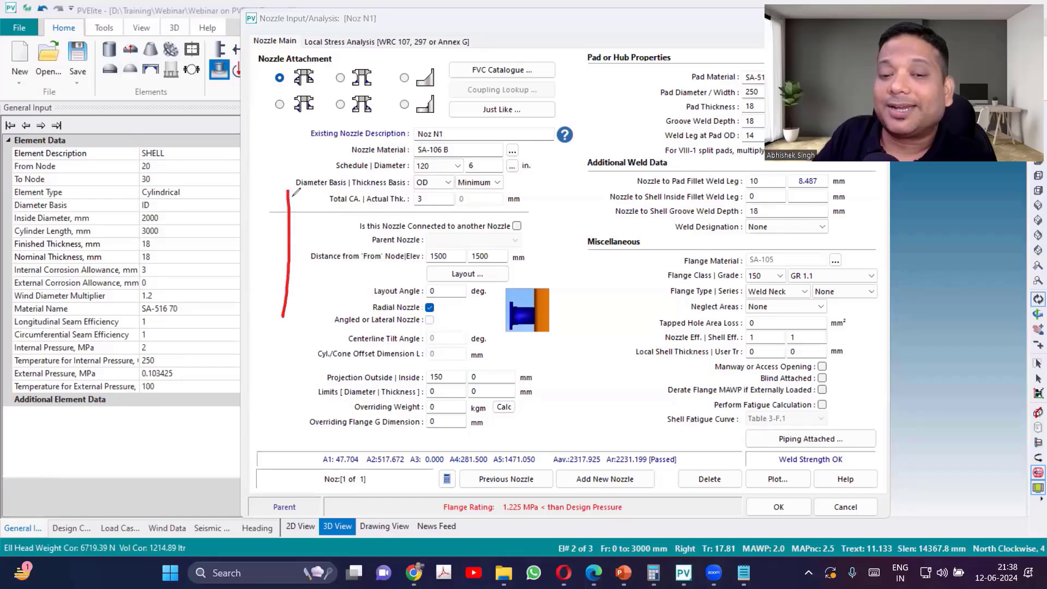
{"action": "mouse_move", "coordinate": [287, 190]}
{"action": "left_mouse_down"}
{"action": "mouse_move", "coordinate": [281, 209]}
{"action": "mouse_move", "coordinate": [293, 215]}
{"action": "left_mouse_up"}
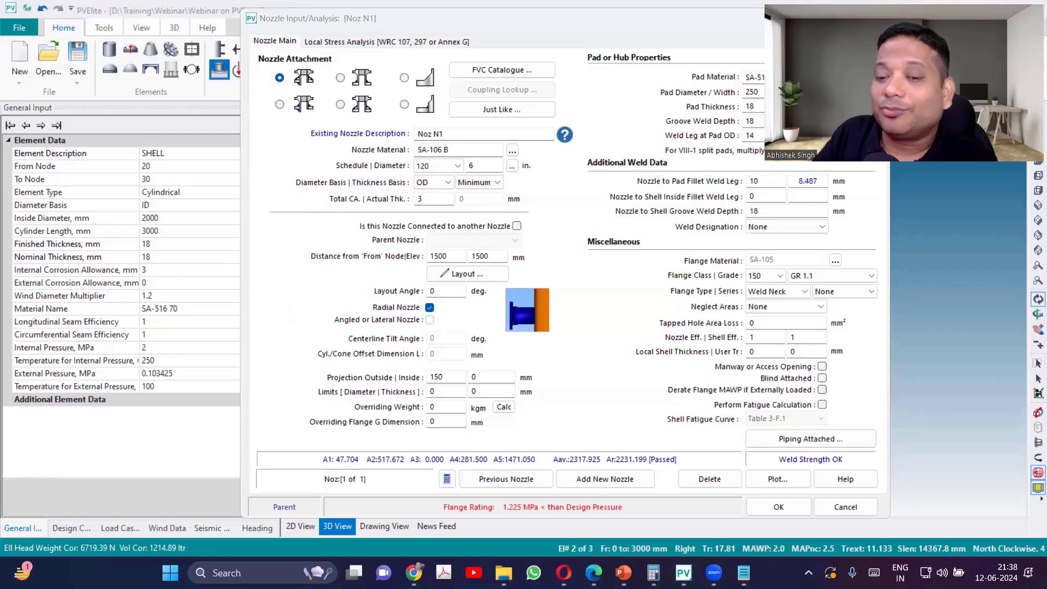
{"action": "mouse_move", "coordinate": [441, 277]}
{"action": "left_mouse_down"}
{"action": "mouse_move", "coordinate": [395, 315]}
{"action": "mouse_move", "coordinate": [388, 288]}
{"action": "left_mouse_up"}
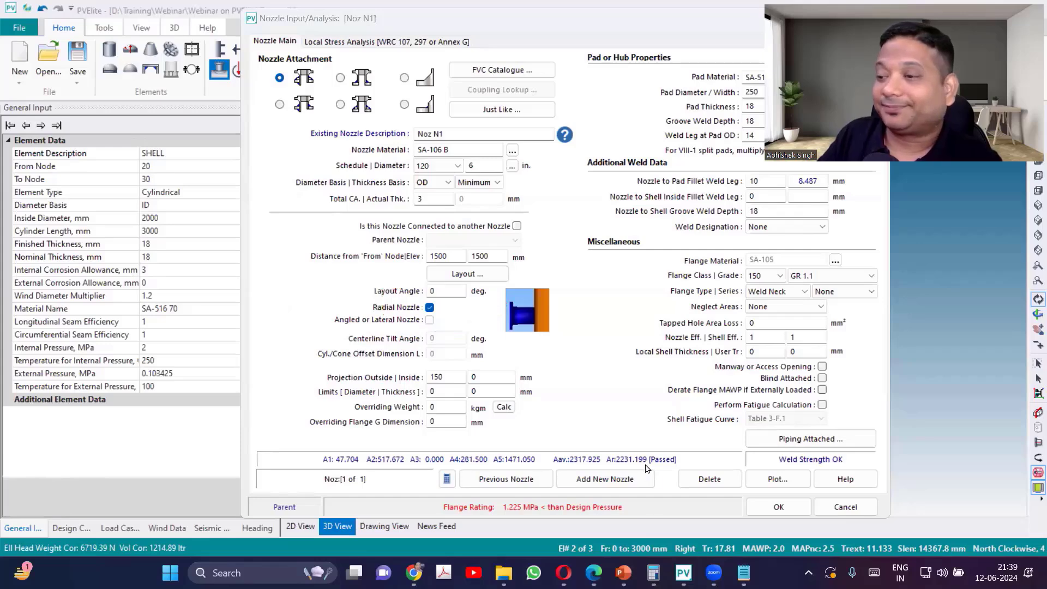
Step: Accept the nozzle input, and open the configuration's default values at the angle direction and orientation settings
{"action": "left_click", "coordinate": [797, 507]}
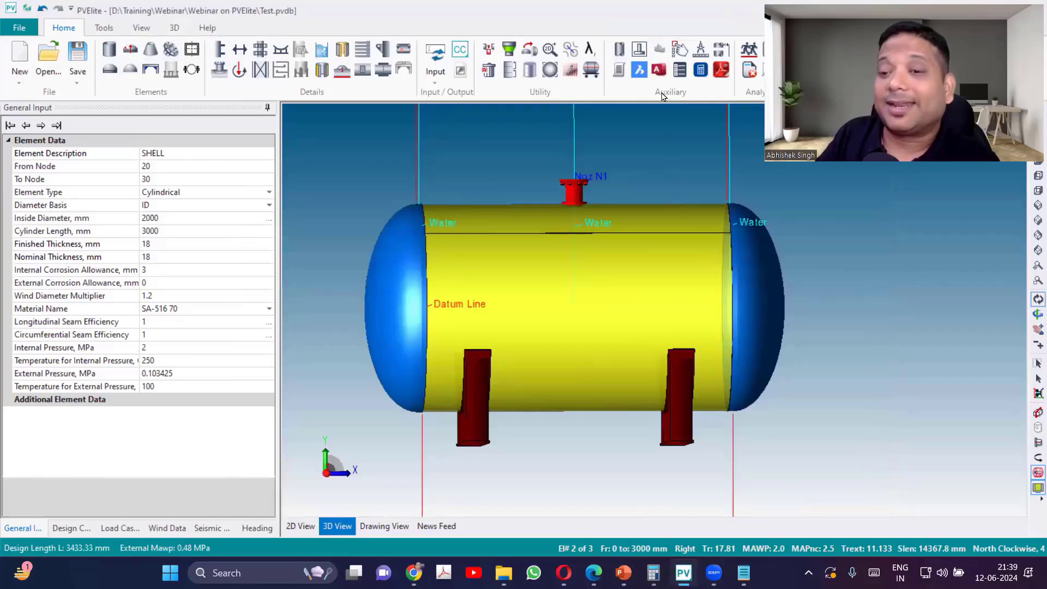
{"action": "left_click", "coordinate": [679, 69]}
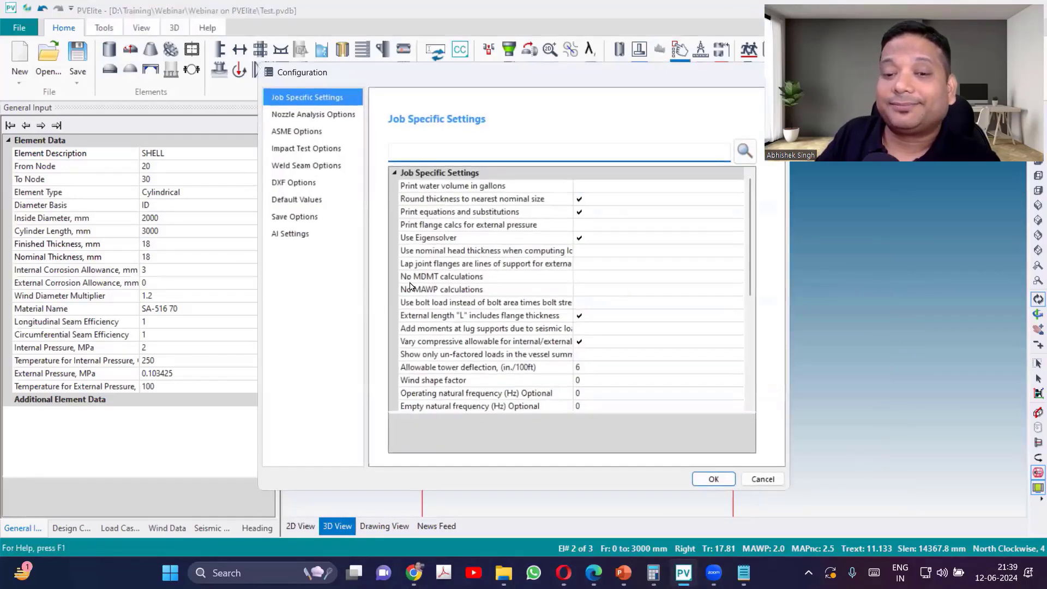
{"action": "left_click", "coordinate": [311, 138]}
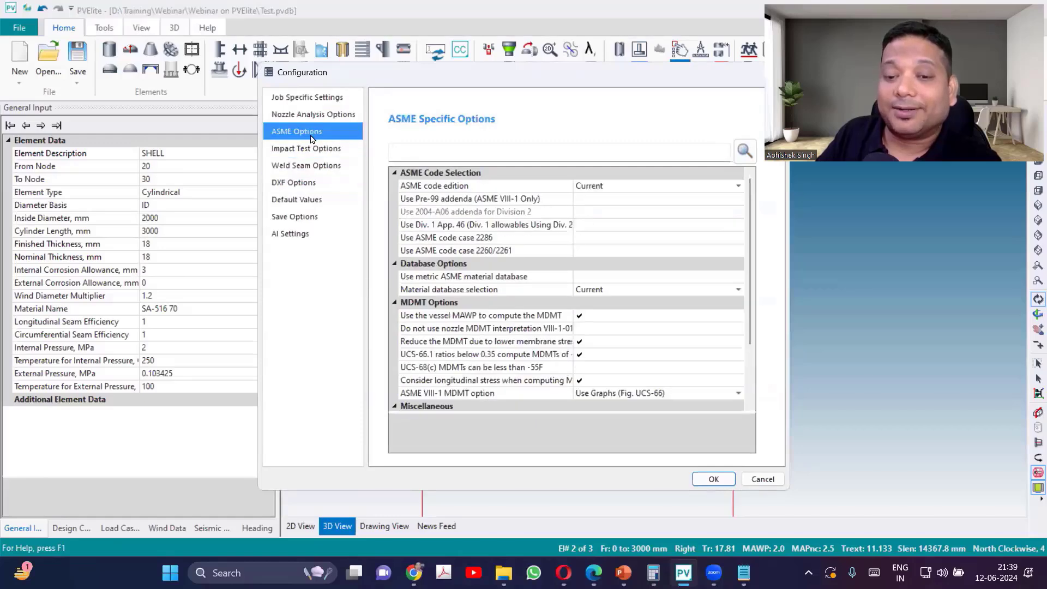
{"action": "left_click", "coordinate": [301, 201]}
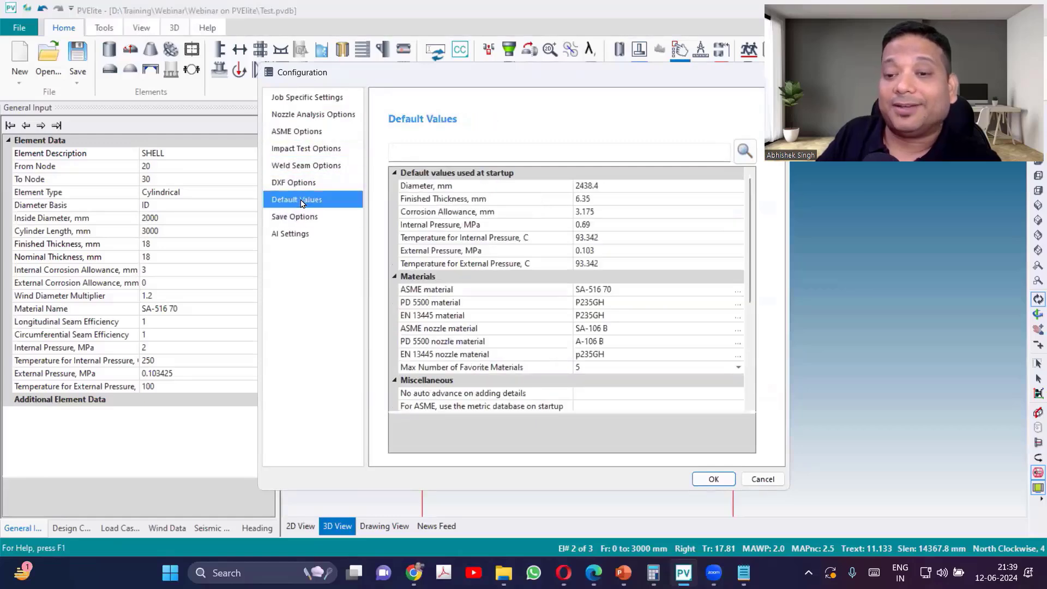
{"action": "scroll", "coordinate": [483, 269], "scroll_direction": "down", "scroll_amount": 5}
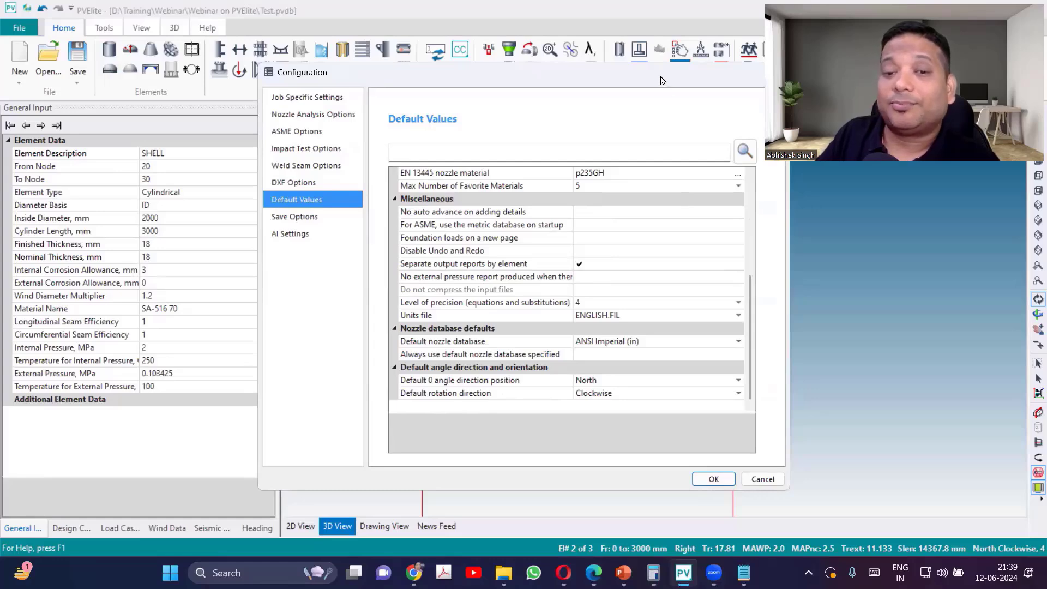
{"action": "left_click_drag", "start_coordinate": [660, 80], "coordinate": [533, 46]}
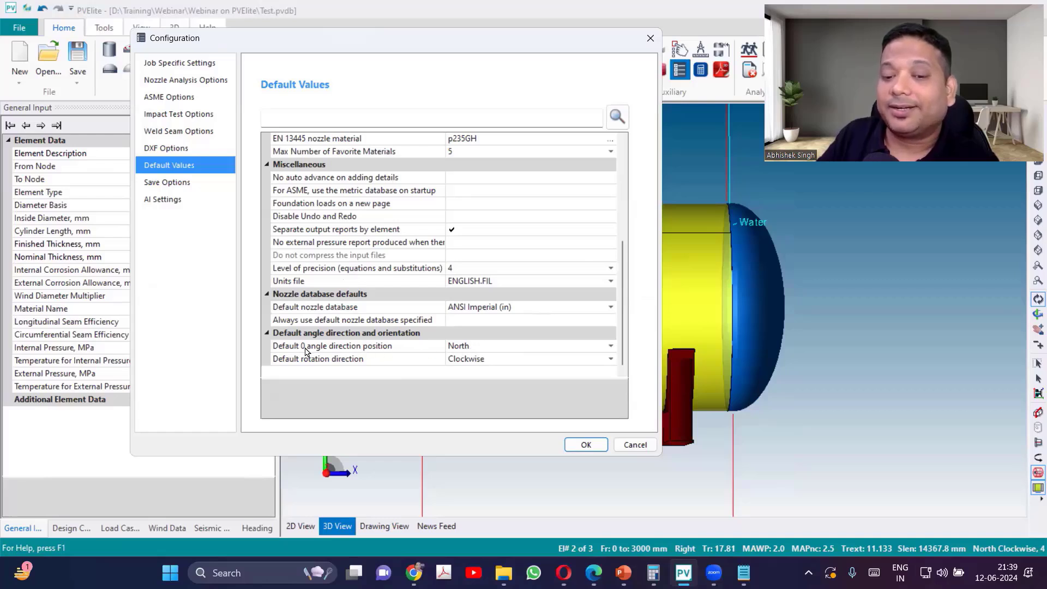
Step: Review the options for the default 0 angle direction position and rotation direction, keeping North and Clockwise
{"action": "left_click", "coordinate": [599, 349]}
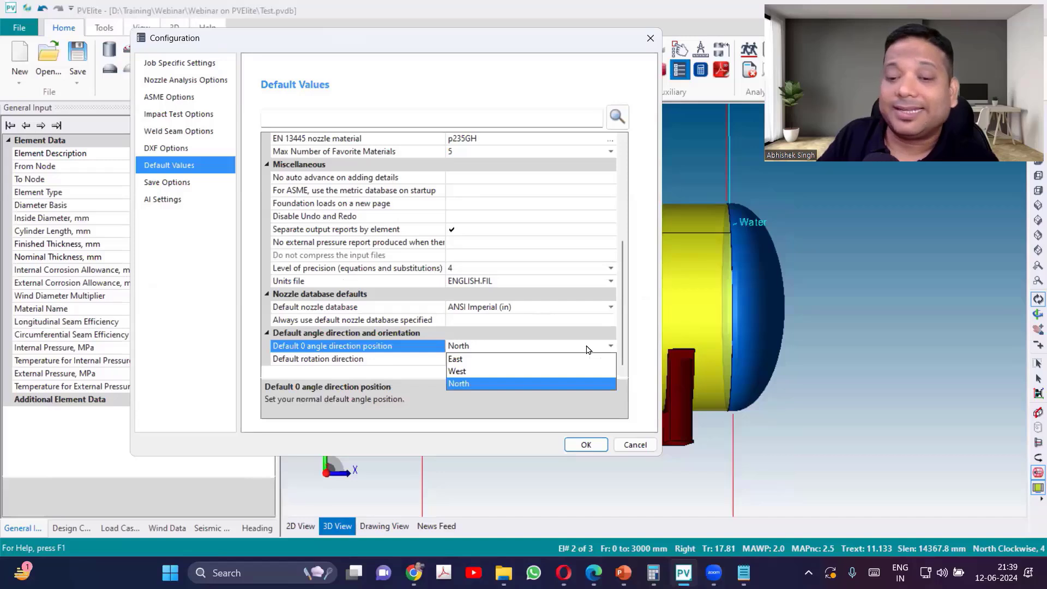
{"action": "left_click", "coordinate": [521, 420]}
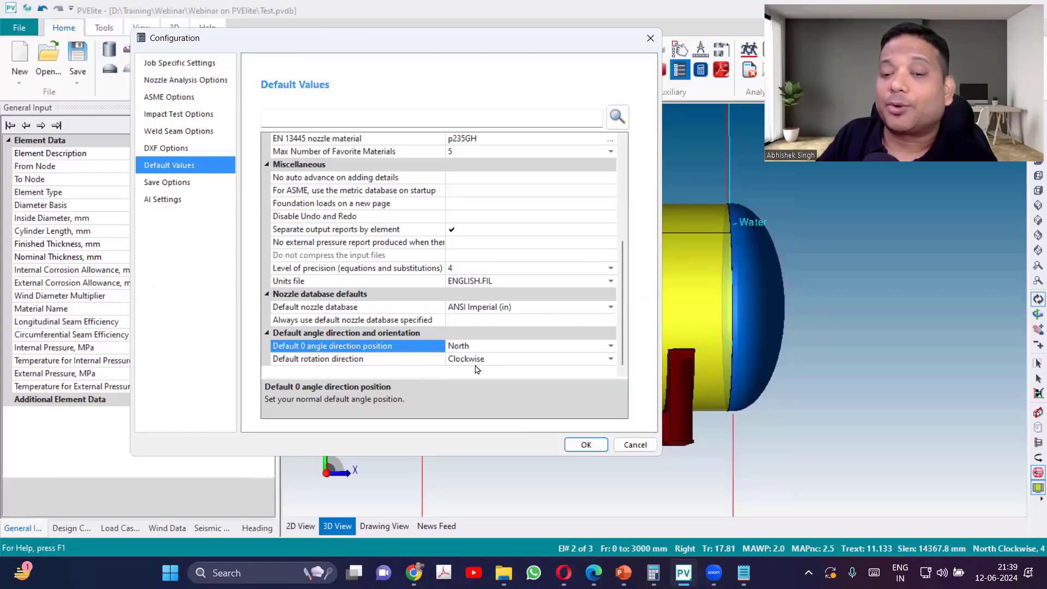
{"action": "left_click", "coordinate": [540, 364]}
{"action": "left_click", "coordinate": [518, 385]}
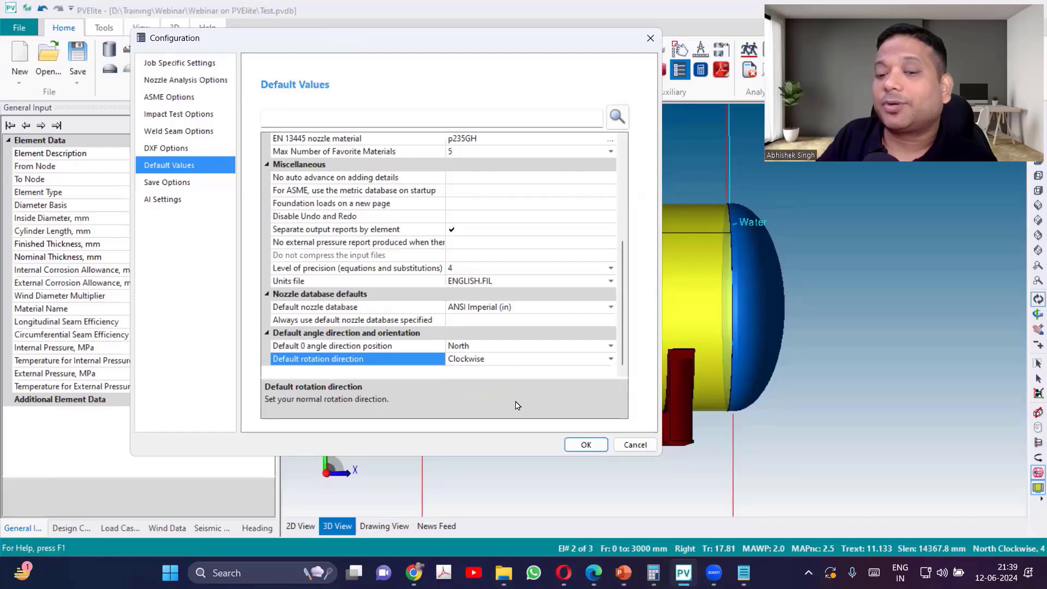
{"action": "left_click", "coordinate": [507, 349]}
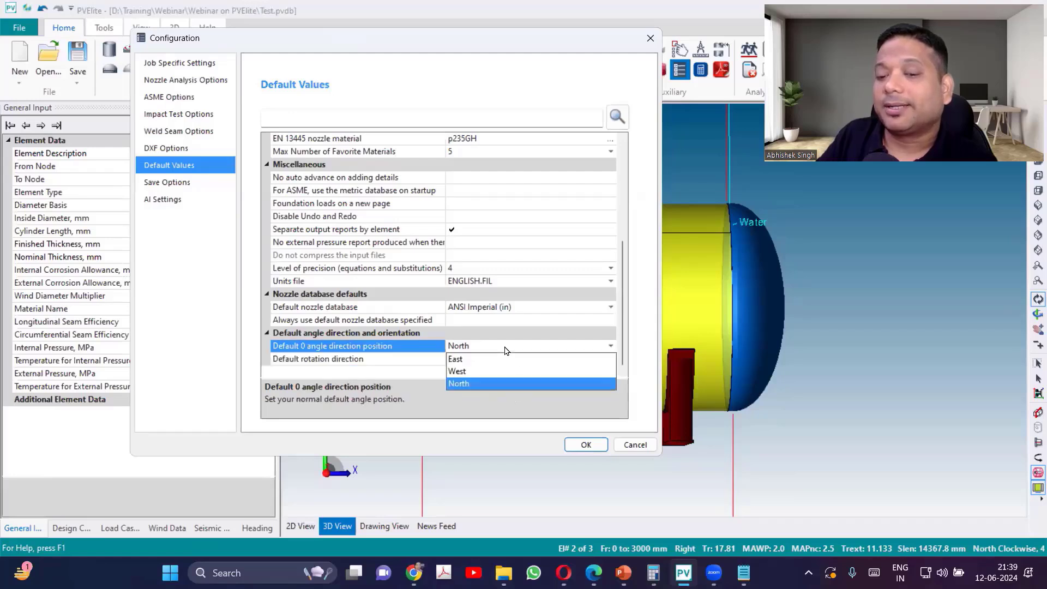
{"action": "left_click", "coordinate": [492, 384]}
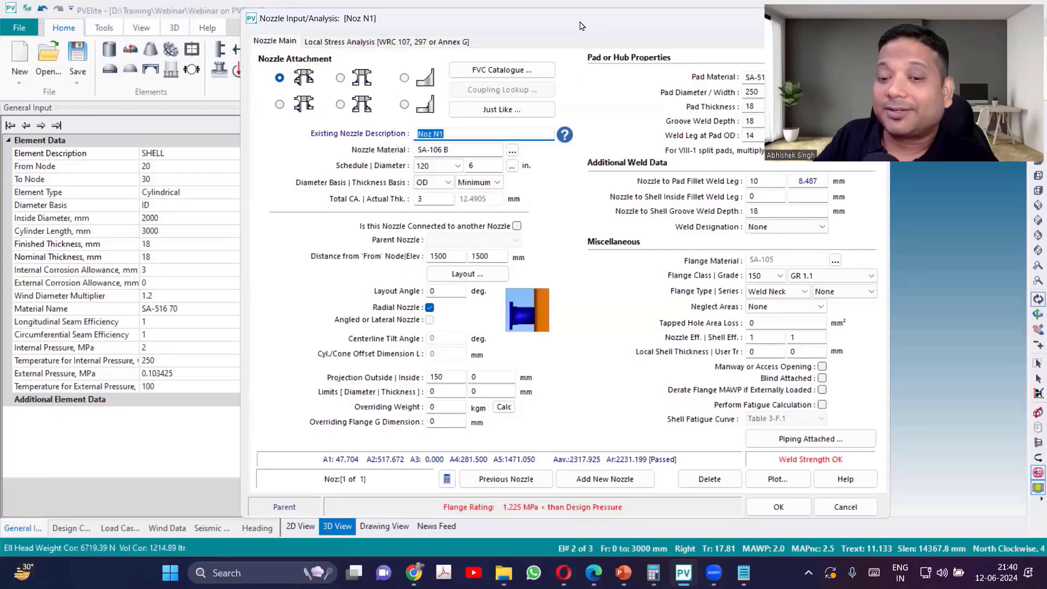
Step: Set the outside projection of nozzle Noz N1 to 200 mm
{"action": "left_click_drag", "start_coordinate": [581, 25], "coordinate": [414, 25]}
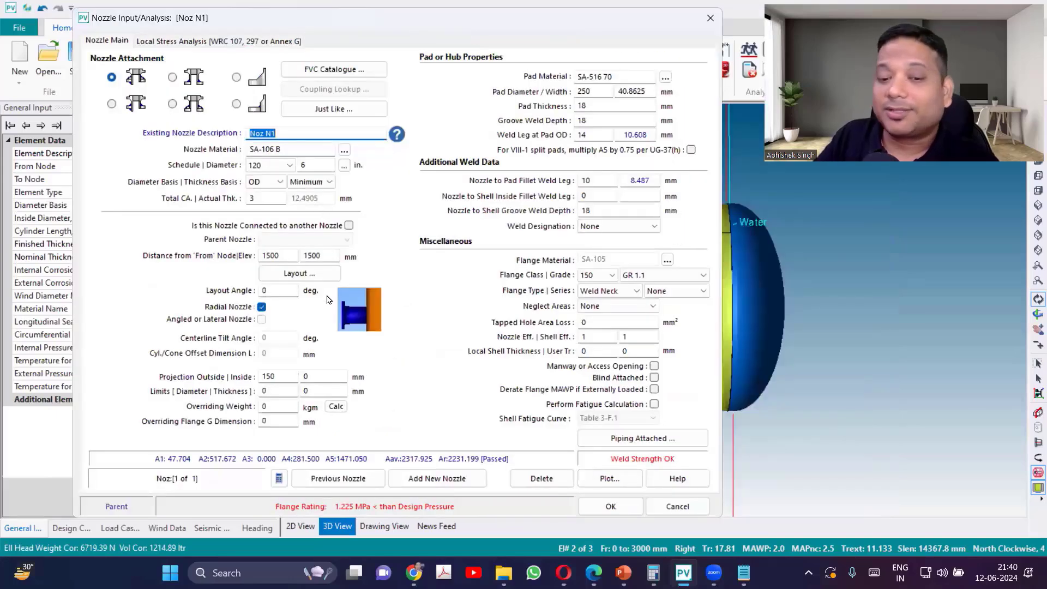
{"action": "left_click", "coordinate": [289, 378]}
{"action": "type", "text": "200"}
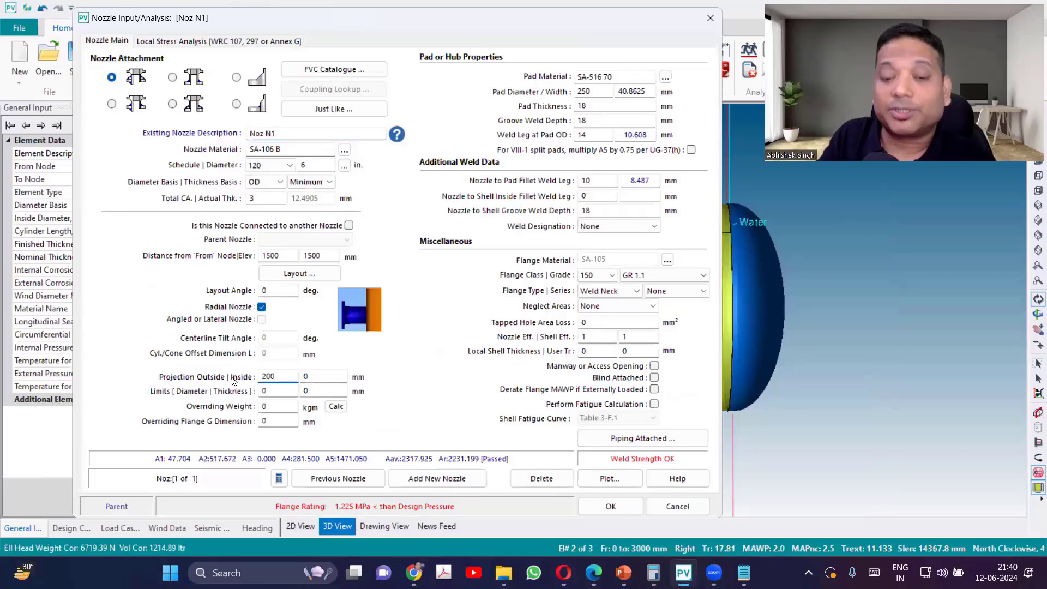
{"action": "key", "text": "Tab"}
{"action": "key", "text": "Tab"}
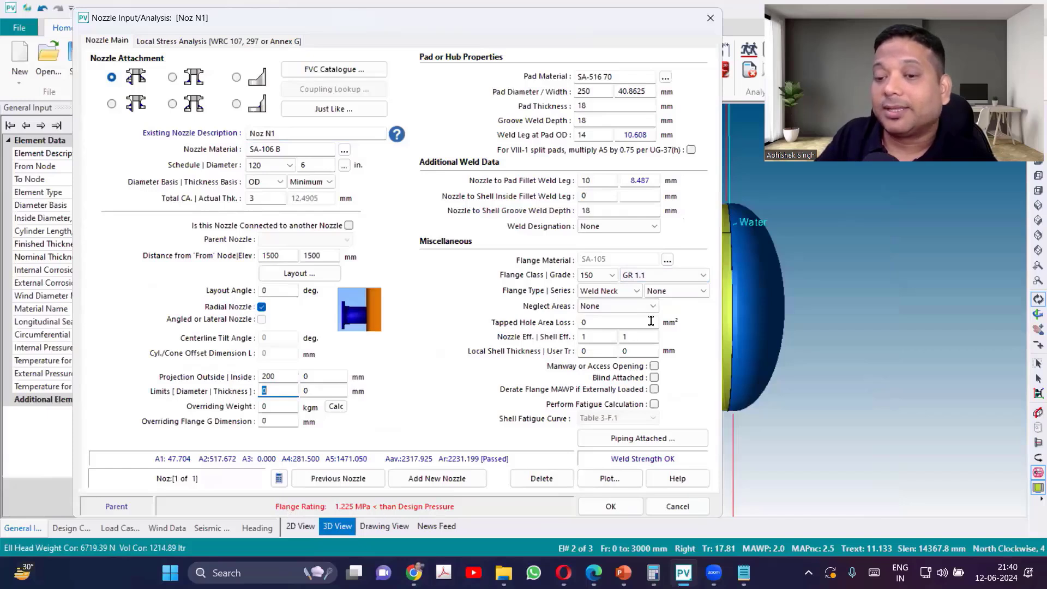
Step: Change the nozzle's flange class to 300 and accept the nozzle input
{"action": "left_click", "coordinate": [613, 275]}
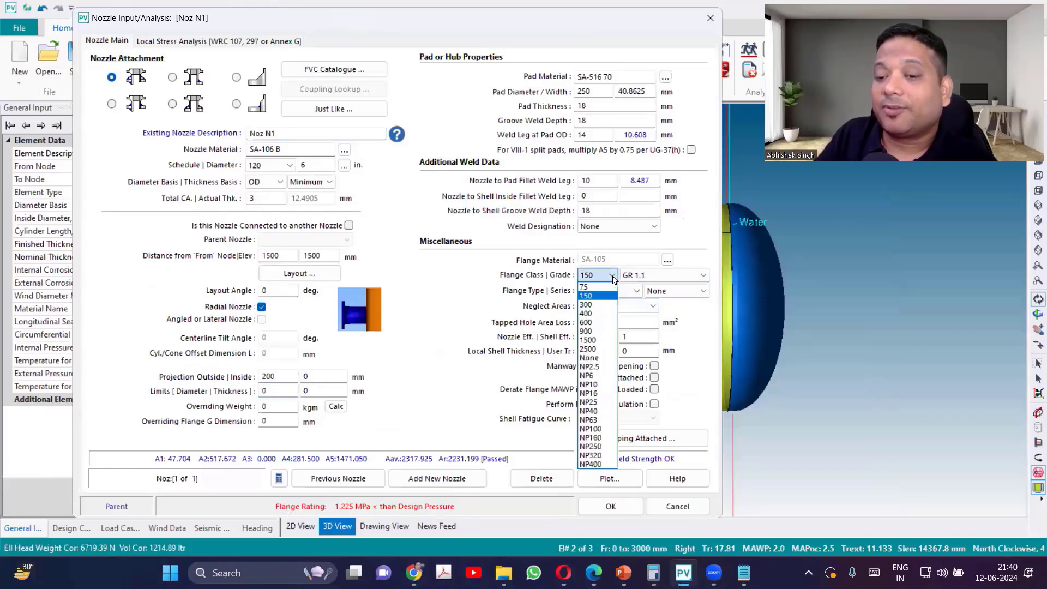
{"action": "left_click", "coordinate": [598, 305]}
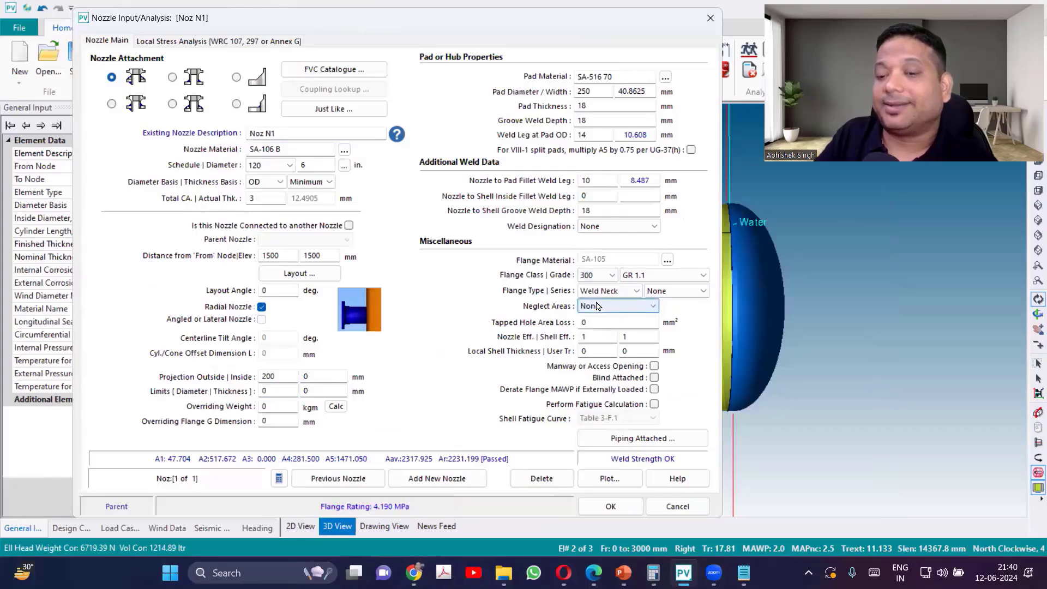
{"action": "left_click", "coordinate": [626, 506]}
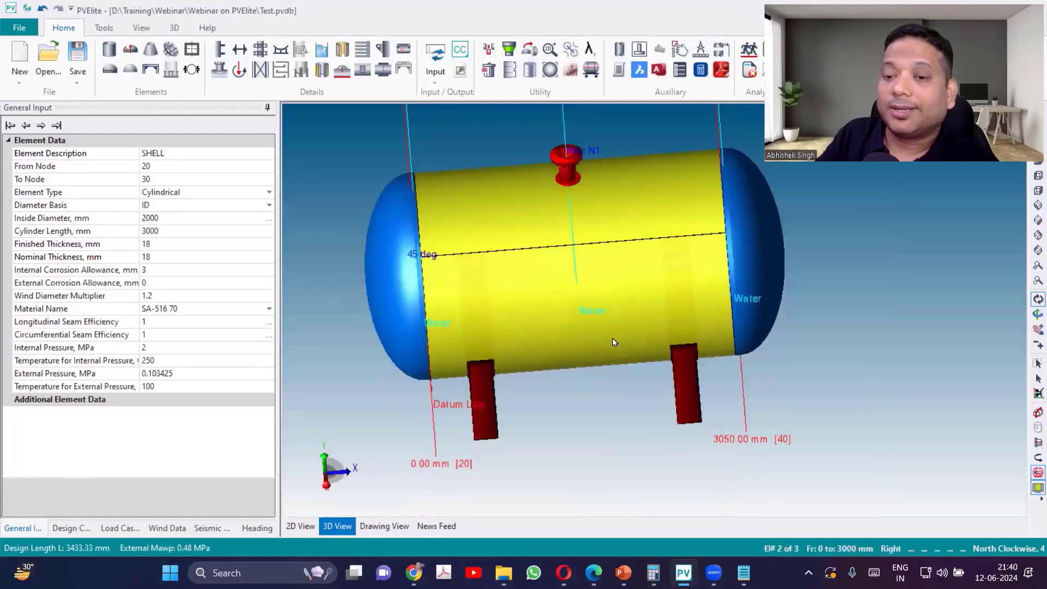
{"action": "left_click_drag", "start_coordinate": [612, 342], "coordinate": [610, 318]}
{"action": "scroll", "coordinate": [574, 145], "scroll_direction": "up", "scroll_amount": 3}
{"action": "scroll", "coordinate": [579, 319], "scroll_direction": "down", "scroll_amount": 4}
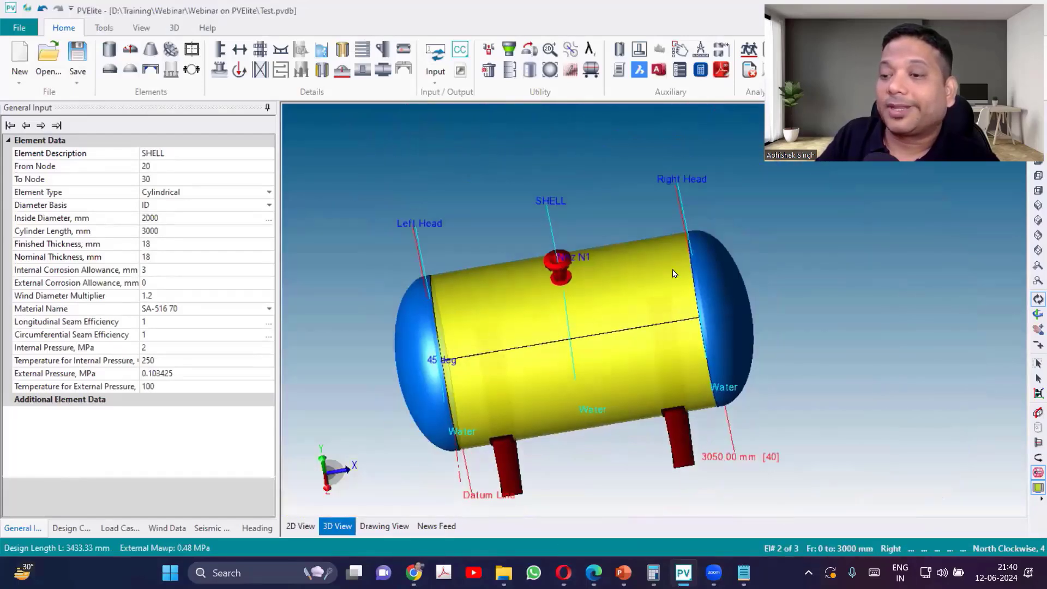
Step: Review nozzle Noz N1's pad diameter, the selectable nozzle diameters, and the nozzle efficiency, shell efficiency and local shell thickness inputs
{"action": "scroll", "coordinate": [690, 306], "scroll_direction": "up", "scroll_amount": 1}
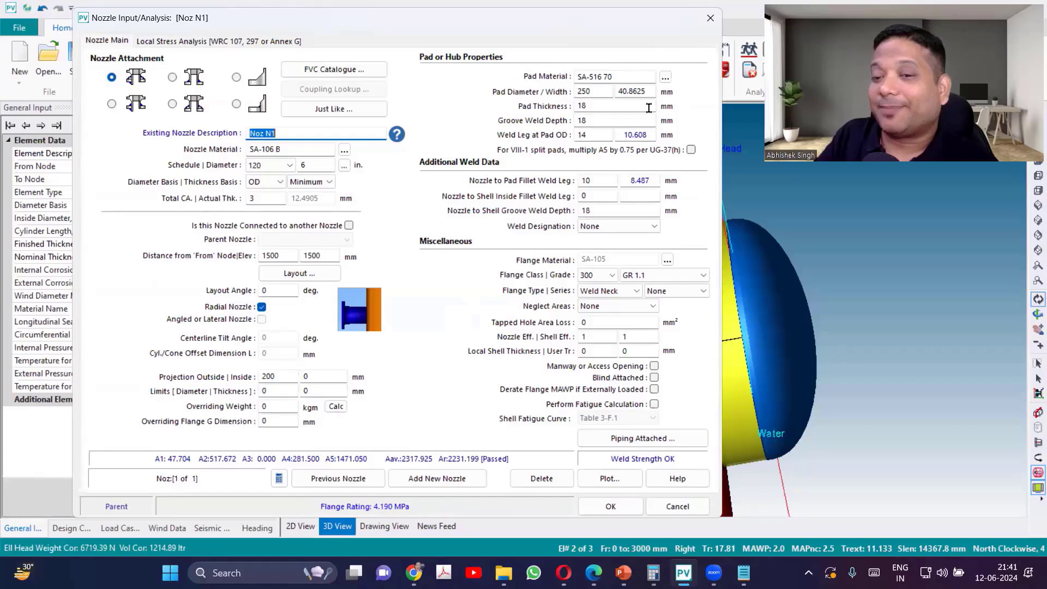
{"action": "left_click", "coordinate": [593, 88]}
{"action": "left_click_drag", "start_coordinate": [589, 104], "coordinate": [570, 92]}
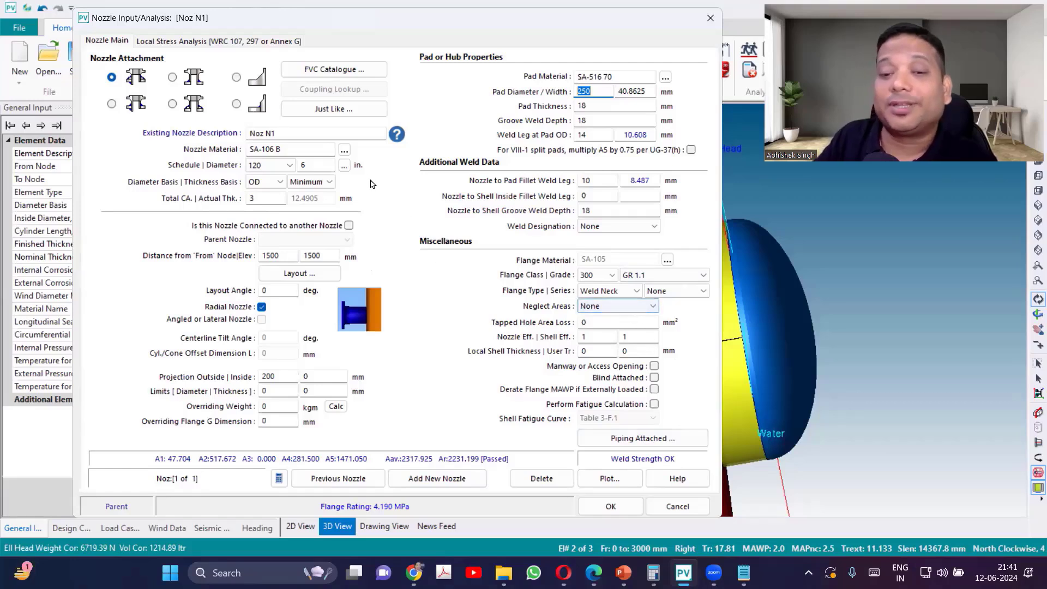
{"action": "left_click", "coordinate": [344, 165]}
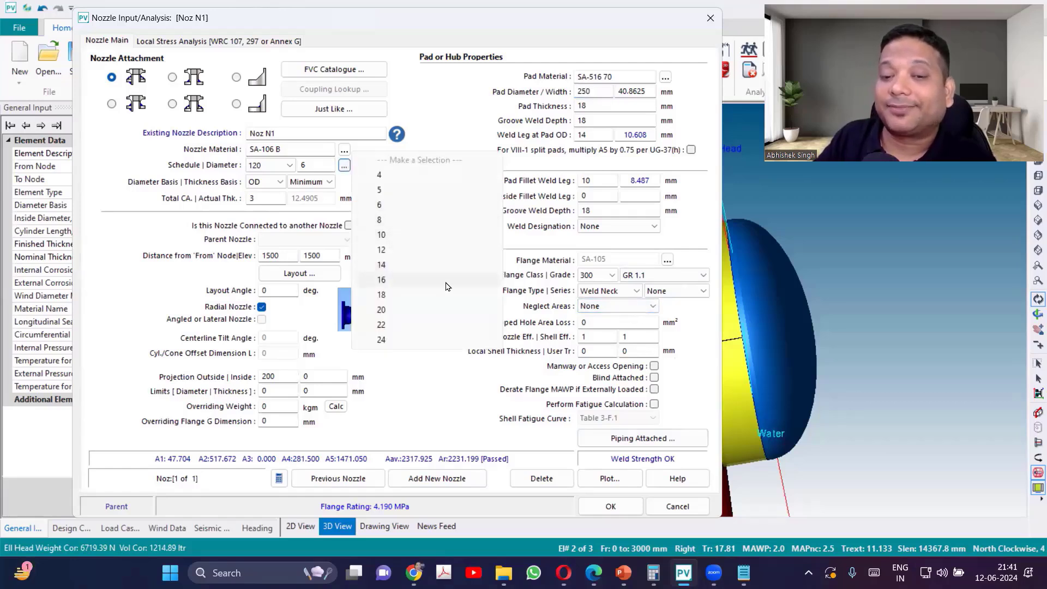
{"action": "left_click", "coordinate": [422, 390]}
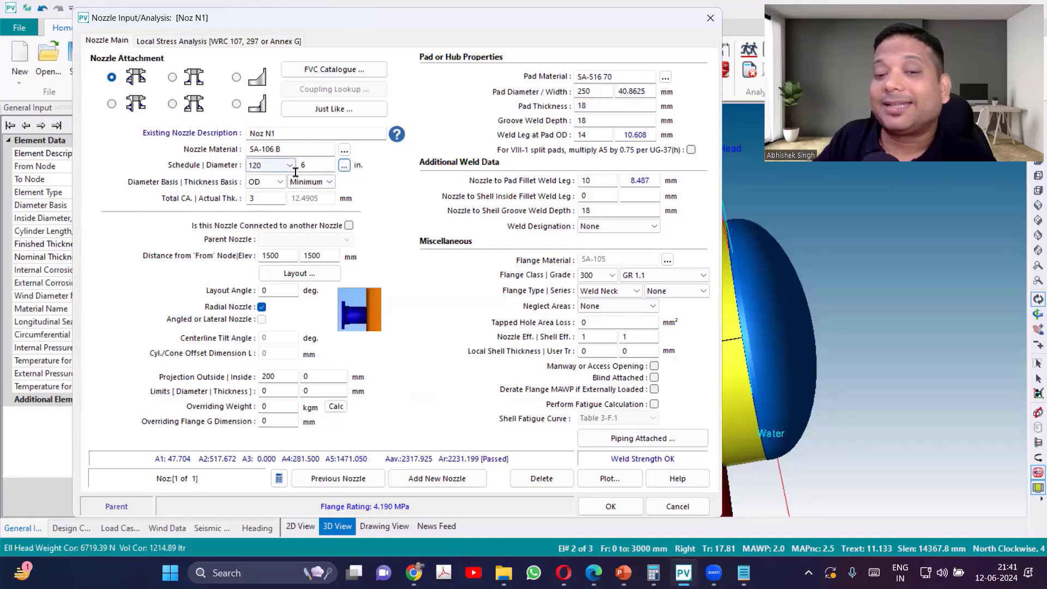
{"action": "left_click", "coordinate": [344, 165]}
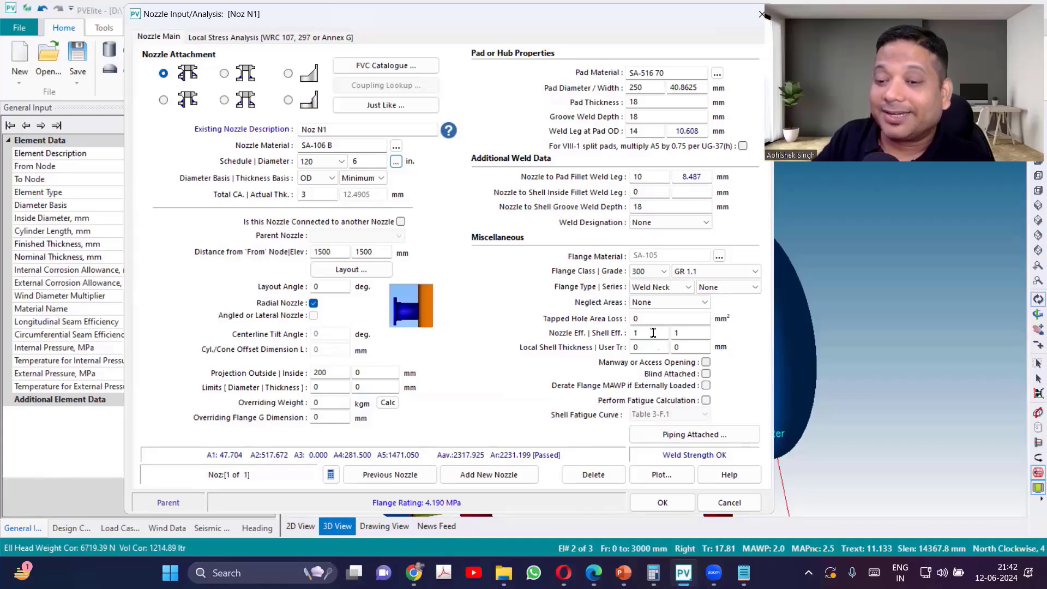
{"action": "left_click", "coordinate": [698, 333]}
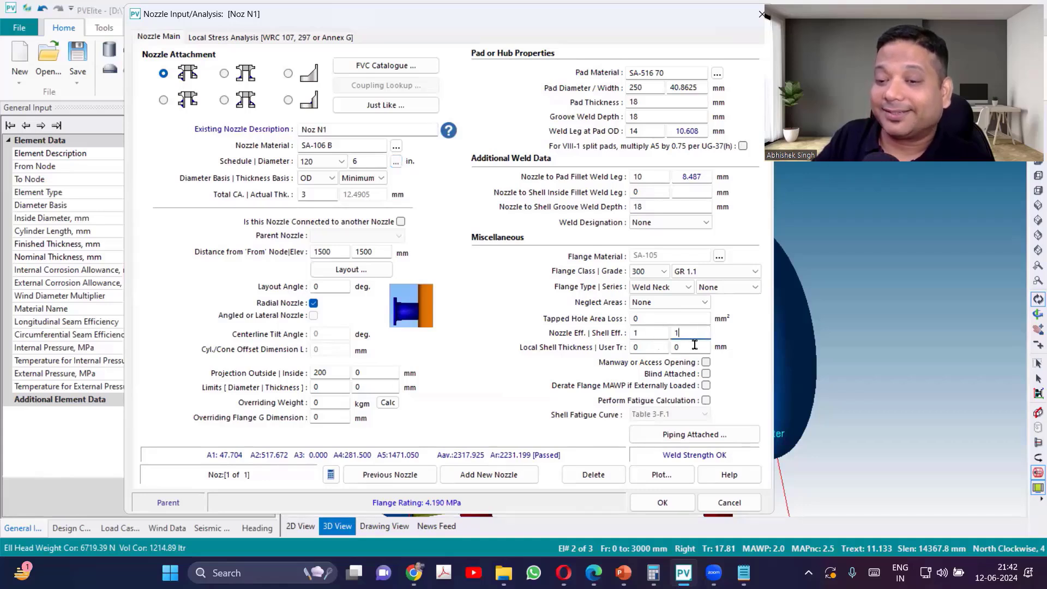
{"action": "left_click", "coordinate": [646, 348]}
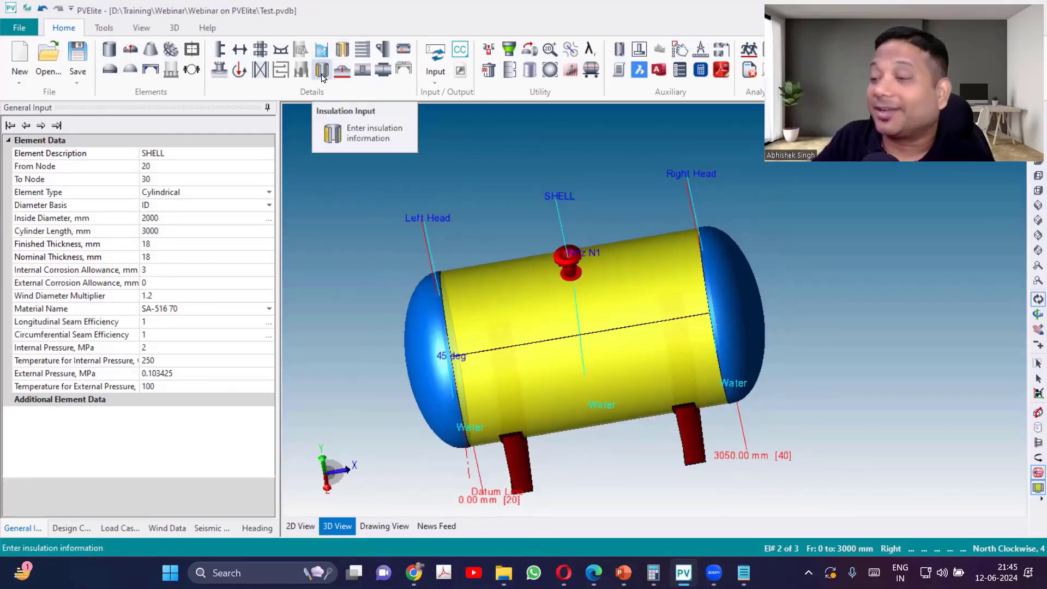
Step: Start an insulation detail on the shell from node 20 and set its thickness to 100 mm
{"action": "left_click", "coordinate": [322, 74]}
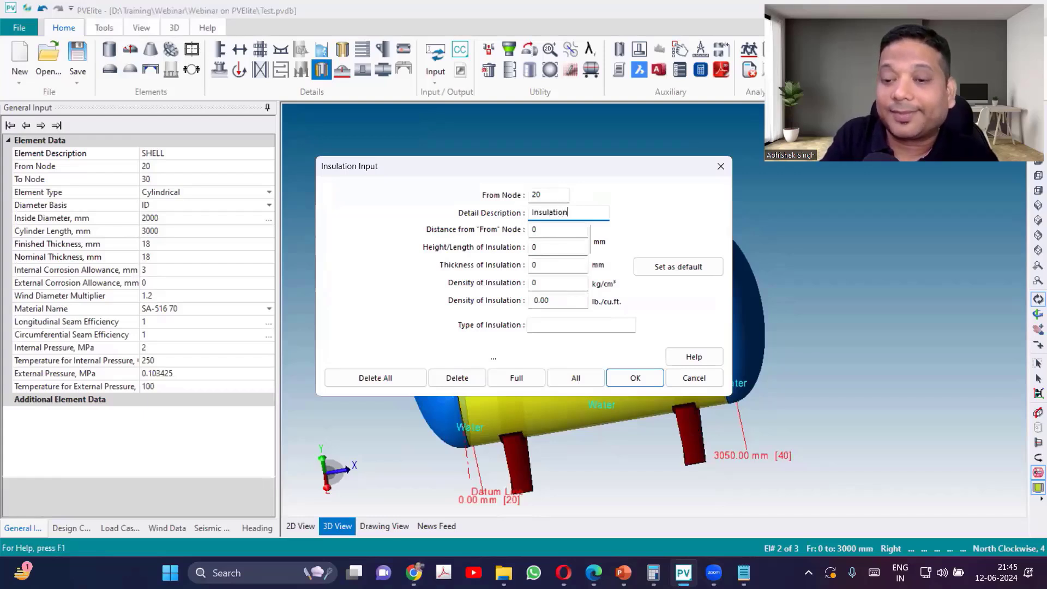
{"action": "key", "text": "Tab"}
{"action": "key", "text": "Tab"}
{"action": "key", "text": "Tab"}
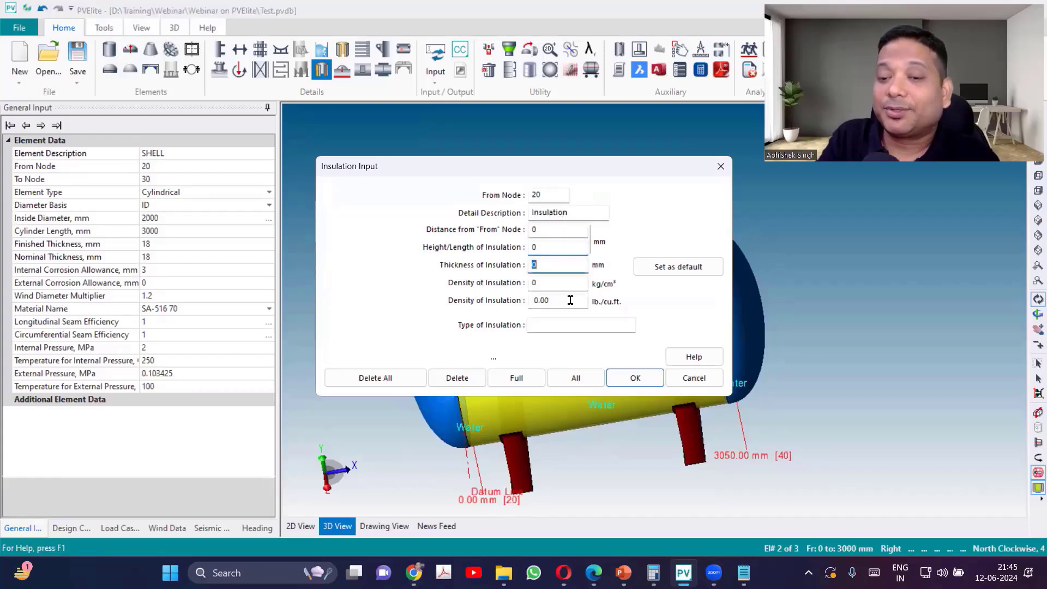
{"action": "type", "text": "100"}
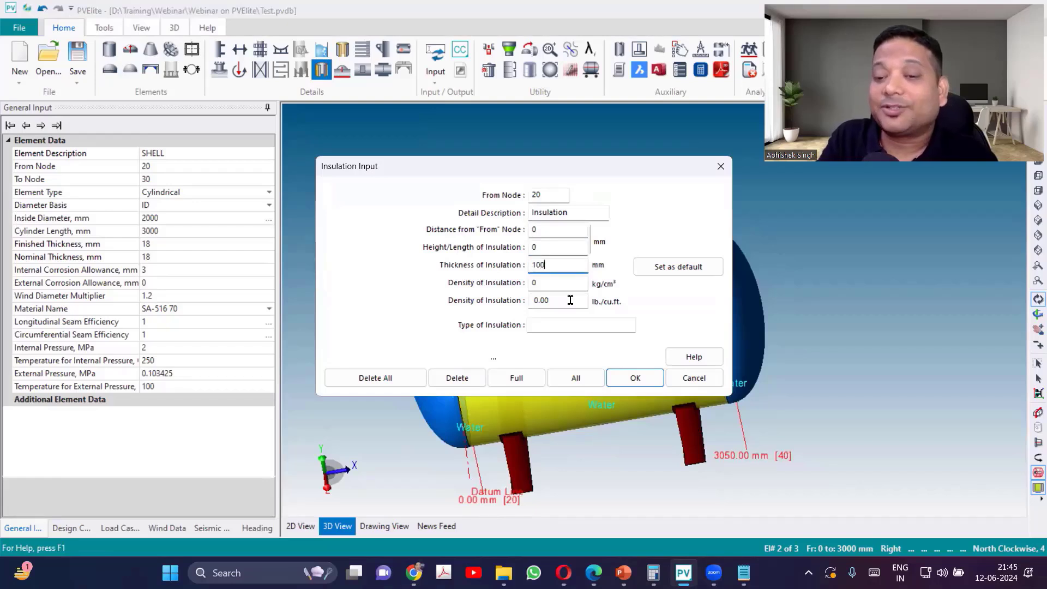
{"action": "key", "text": "Tab"}
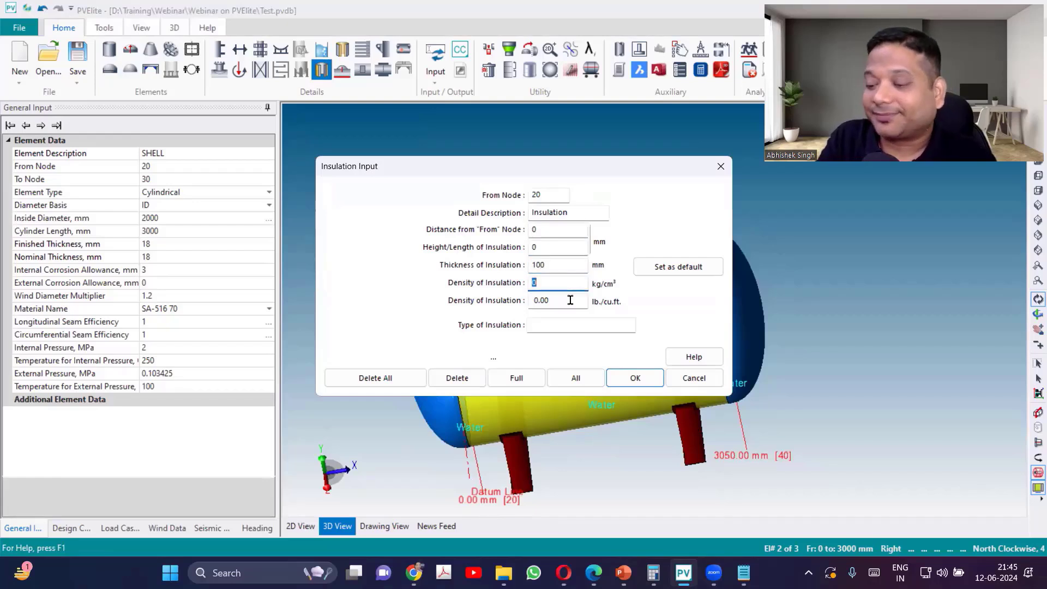
Step: Try to enter the insulation density as the expression 120/1000000 in kg/cm³
{"action": "type", "text": "12"}
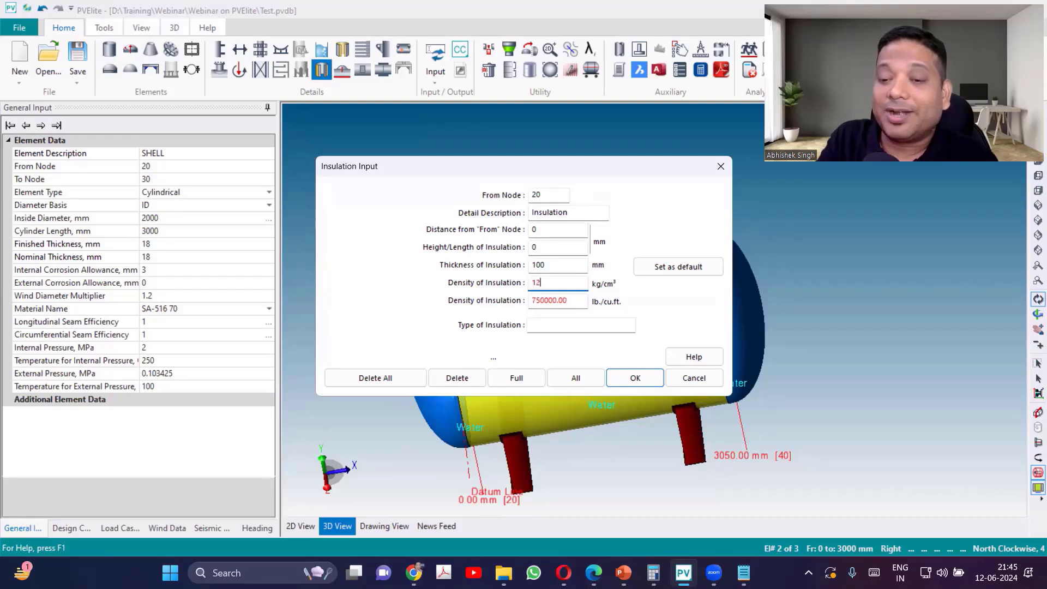
{"action": "type", "text": "0"}
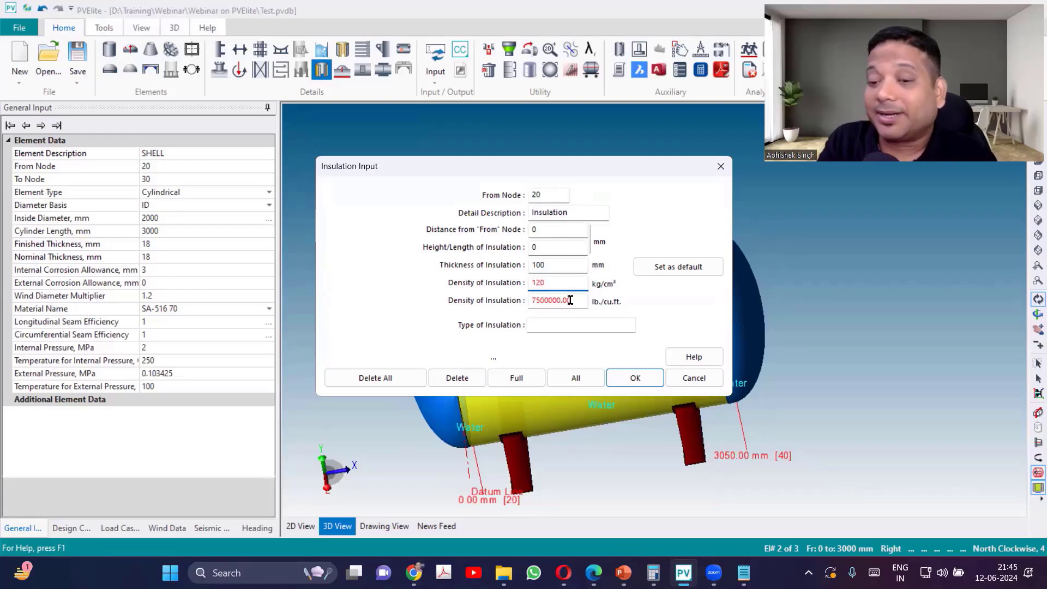
{"action": "type", "text": "/10"}
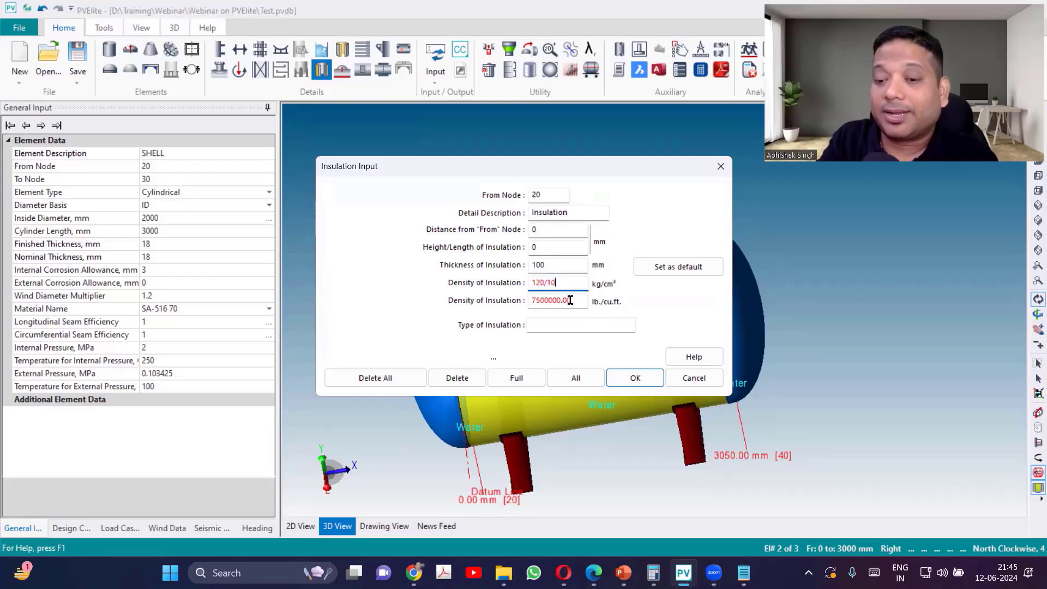
{"action": "type", "text": "00000"}
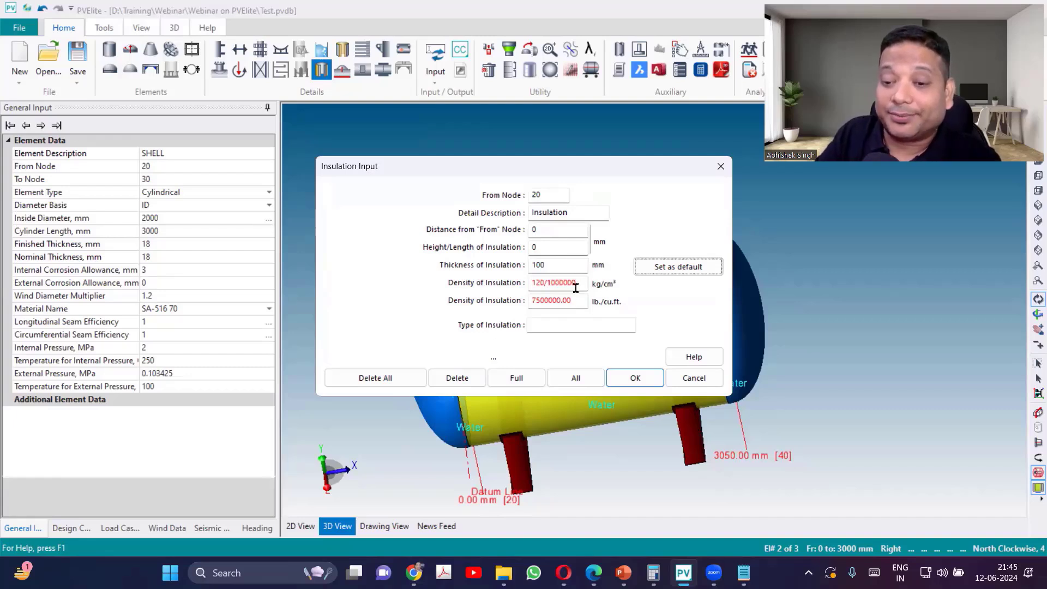
Step: Set the insulation density to 0.00012 kg/cm³
{"action": "left_click_drag", "start_coordinate": [577, 282], "coordinate": [516, 285]}
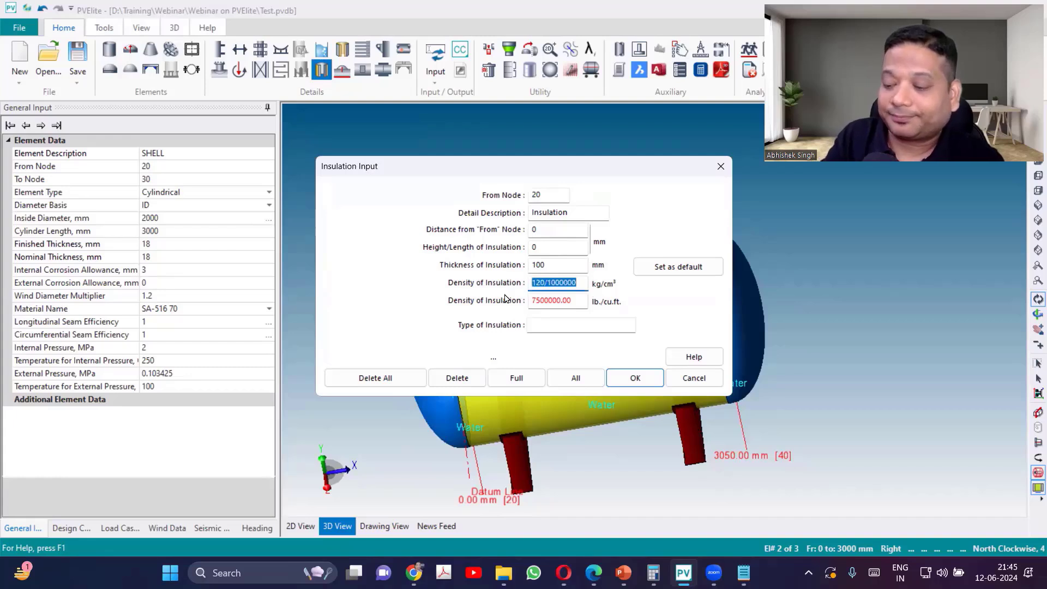
{"action": "type", "text": "0.1"}
{"action": "key", "text": "BackSpace"}
{"action": "type", "text": "0001"}
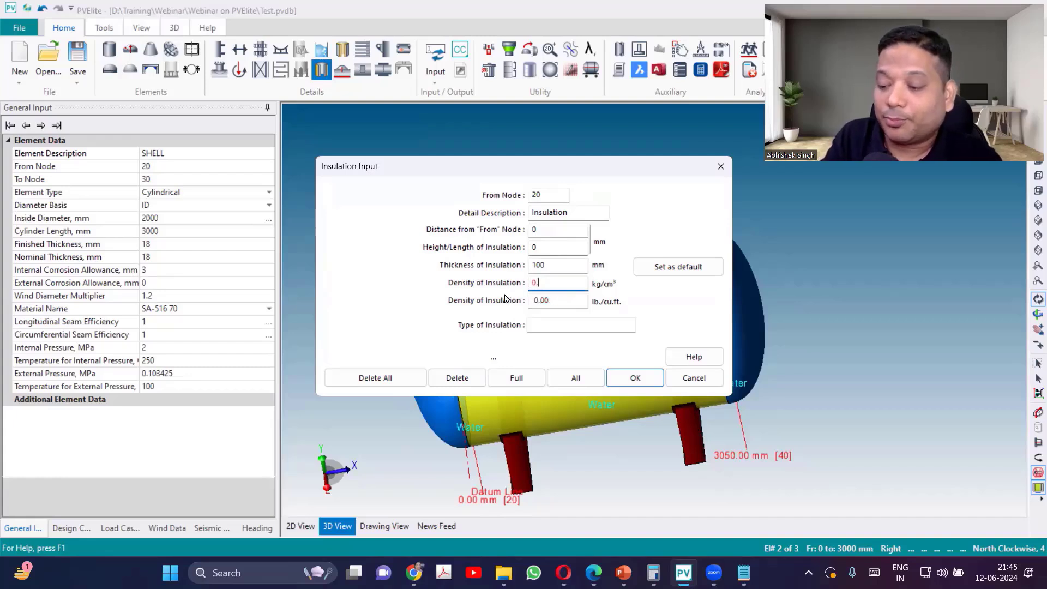
{"action": "type", "text": "2"}
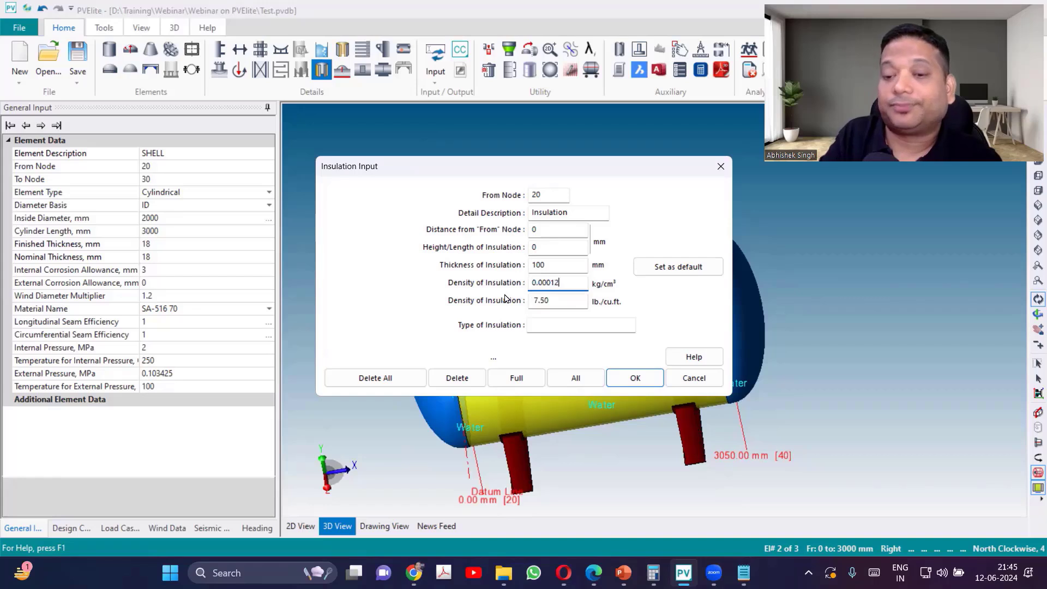
{"action": "key", "text": "Tab"}
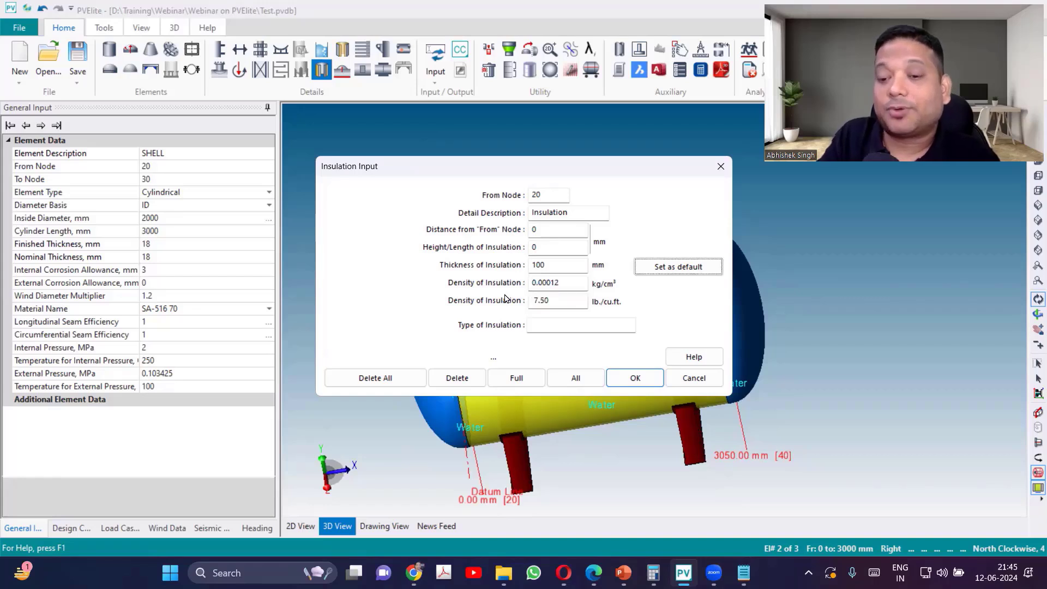
Step: Apply the insulation over the shell's full length, and extend the same insulation to all vessel elements, including both heads
{"action": "left_click", "coordinate": [527, 384]}
{"action": "left_click", "coordinate": [624, 381]}
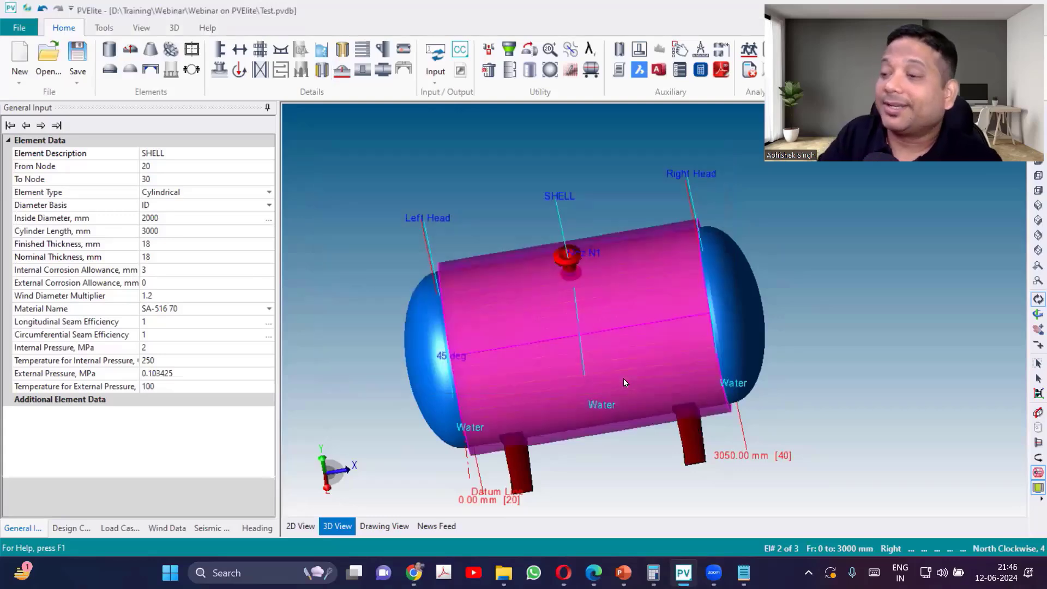
{"action": "left_click_drag", "start_coordinate": [629, 372], "coordinate": [640, 279]}
{"action": "double_click", "coordinate": [640, 279]}
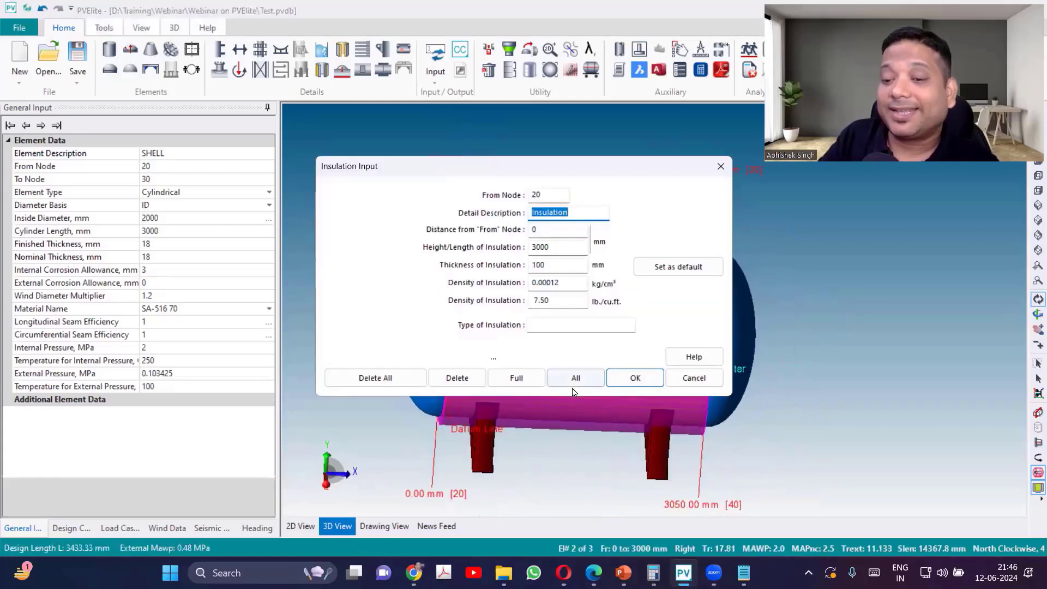
{"action": "left_click", "coordinate": [574, 381]}
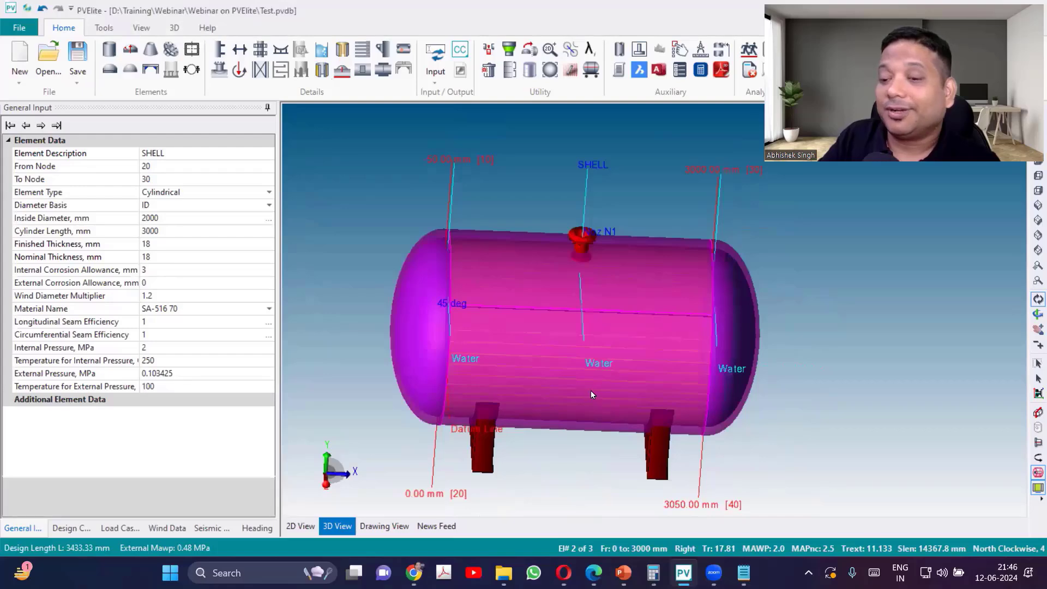
{"action": "left_click_drag", "start_coordinate": [590, 391], "coordinate": [553, 365]}
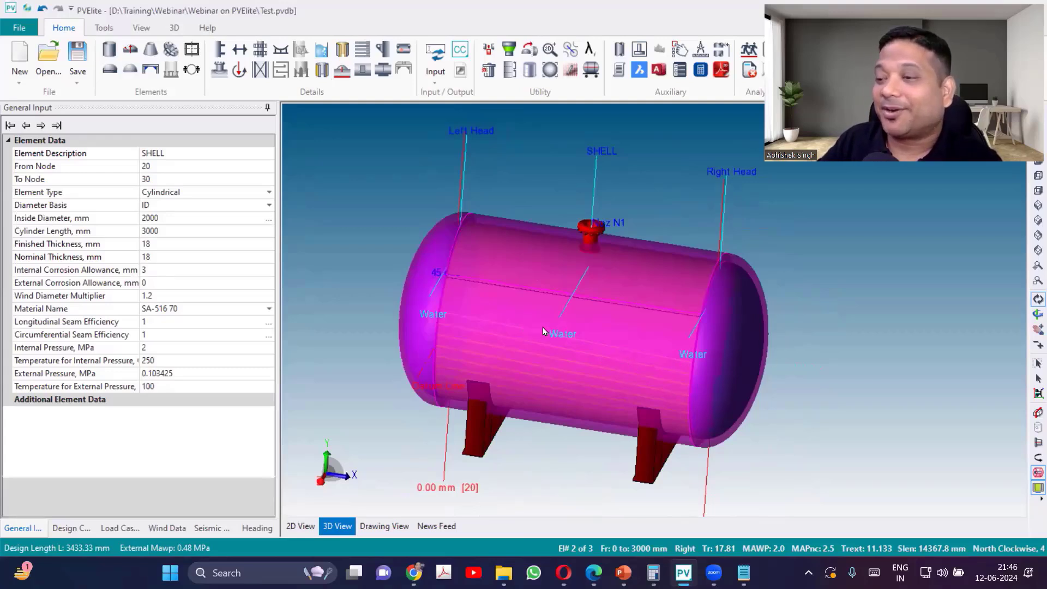
{"action": "left_click_drag", "start_coordinate": [542, 326], "coordinate": [627, 370]}
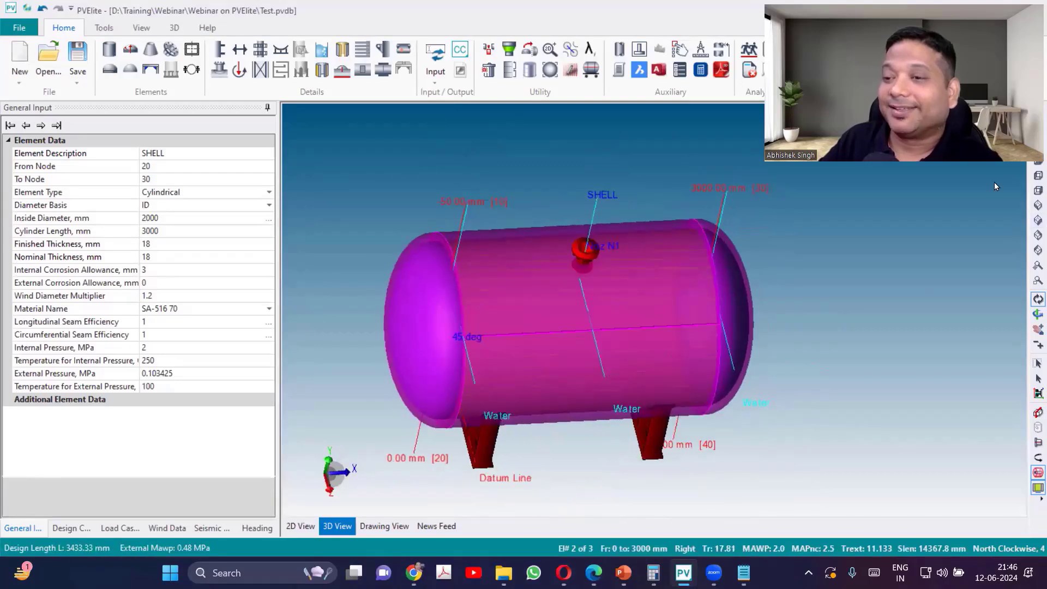
Step: Show the vessel from the front and hide the insulation in the 3D model
{"action": "left_click", "coordinate": [1037, 129]}
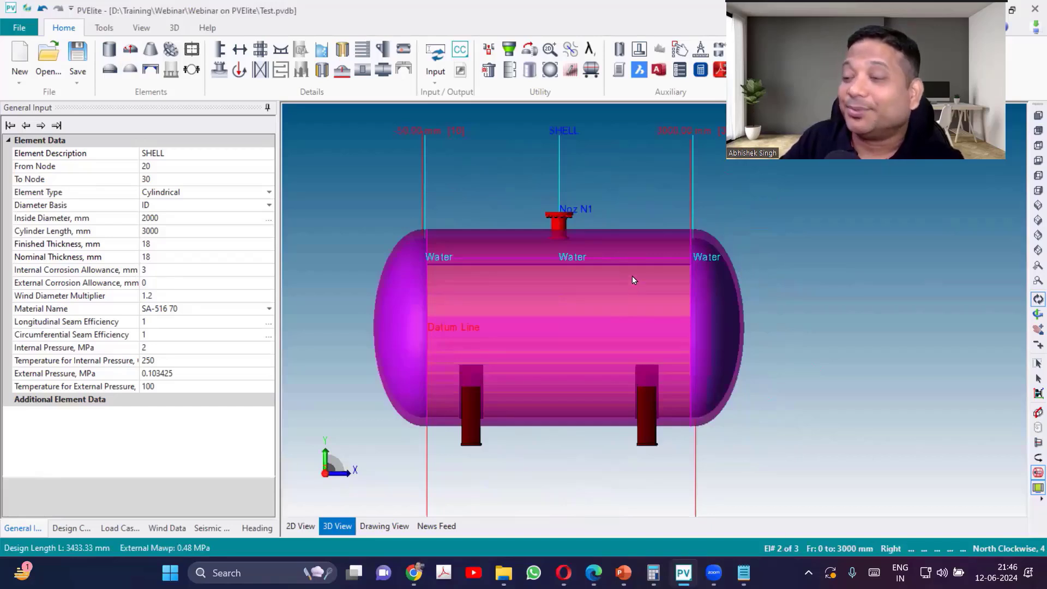
{"action": "double_click", "coordinate": [495, 291]}
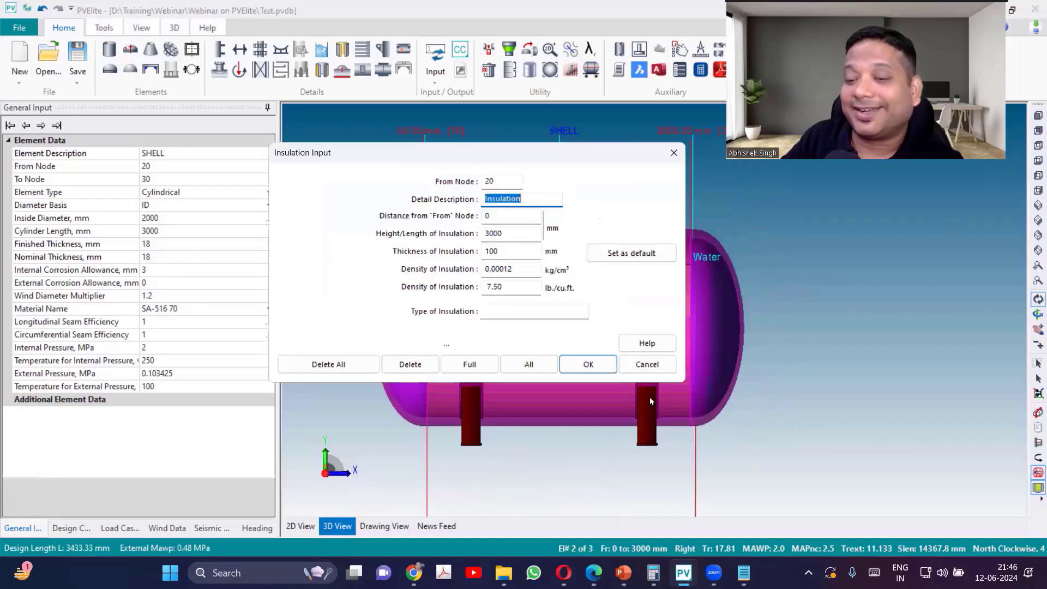
{"action": "left_click", "coordinate": [691, 377]}
{"action": "right_click", "coordinate": [861, 213]}
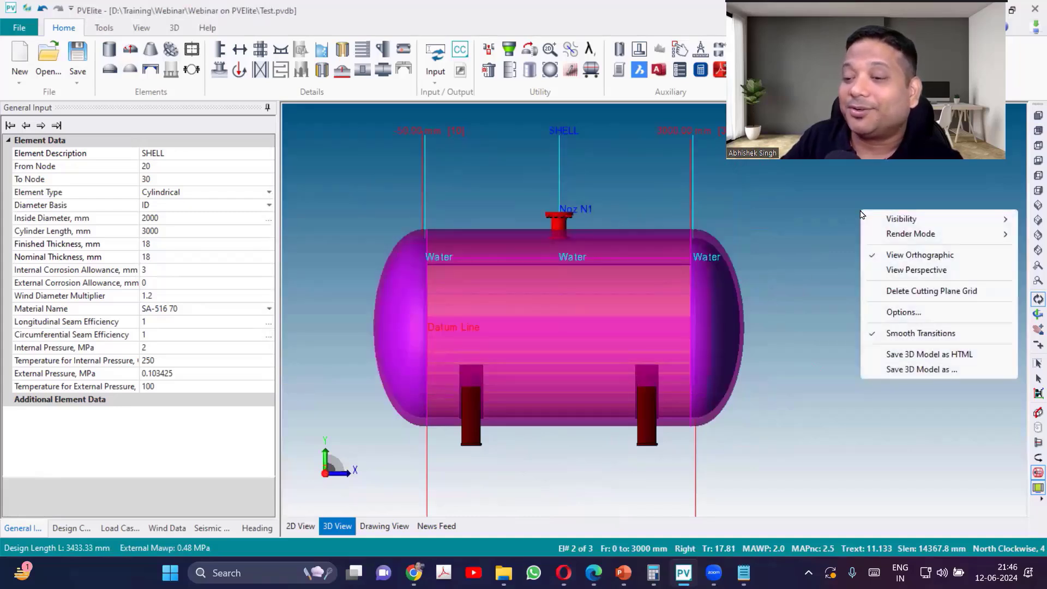
{"action": "mouse_move", "coordinate": [946, 224]}
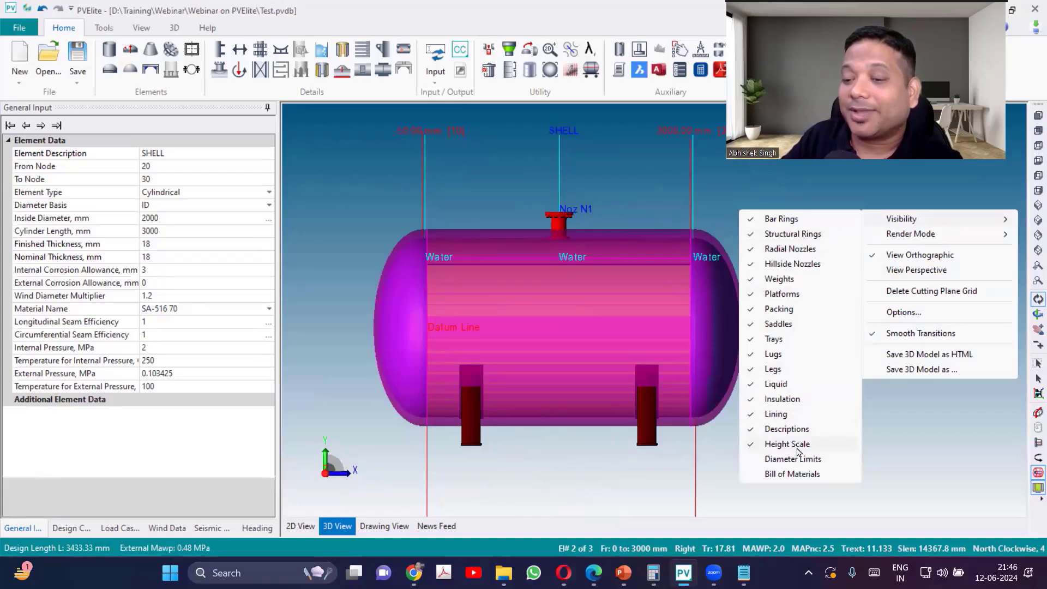
{"action": "left_click", "coordinate": [782, 399]}
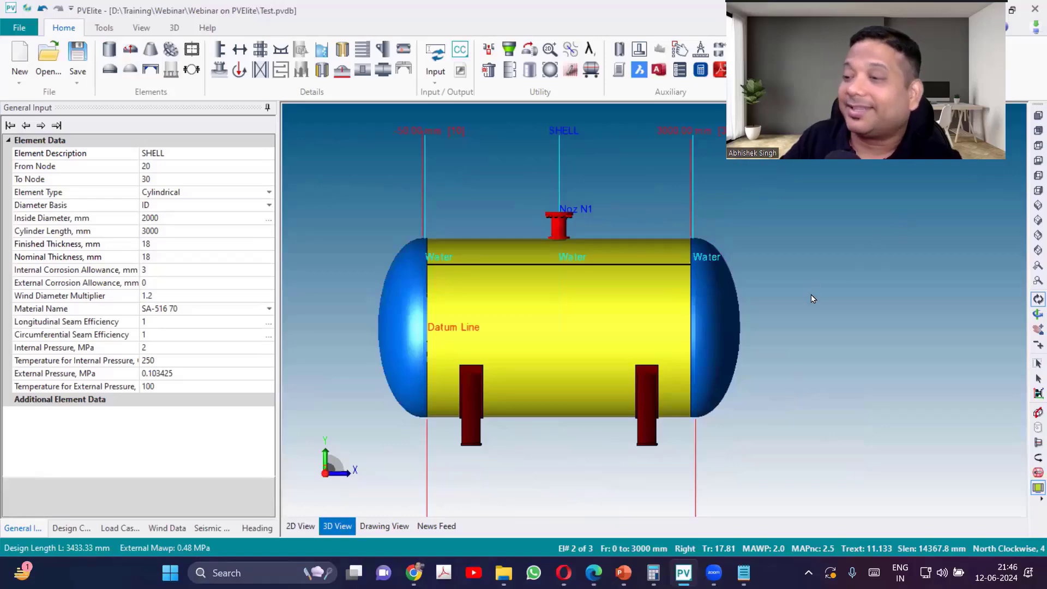
Step: Turn the insulation's visibility back on in the 3D model and inspect the insulated vessel from several angles
{"action": "left_click_drag", "start_coordinate": [547, 350], "coordinate": [632, 341]}
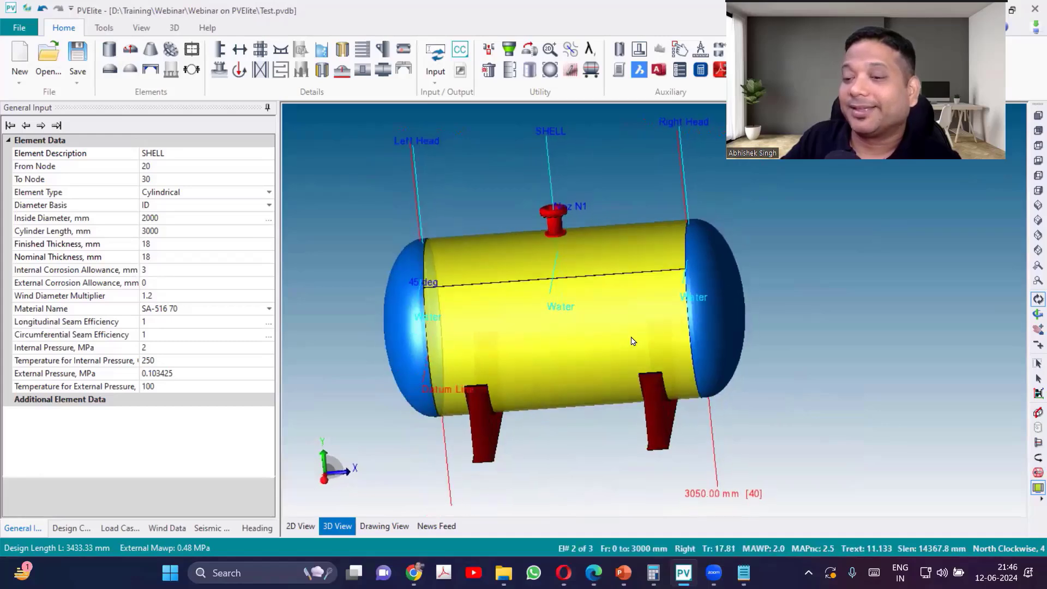
{"action": "right_click", "coordinate": [837, 249]}
{"action": "mouse_move", "coordinate": [872, 256]}
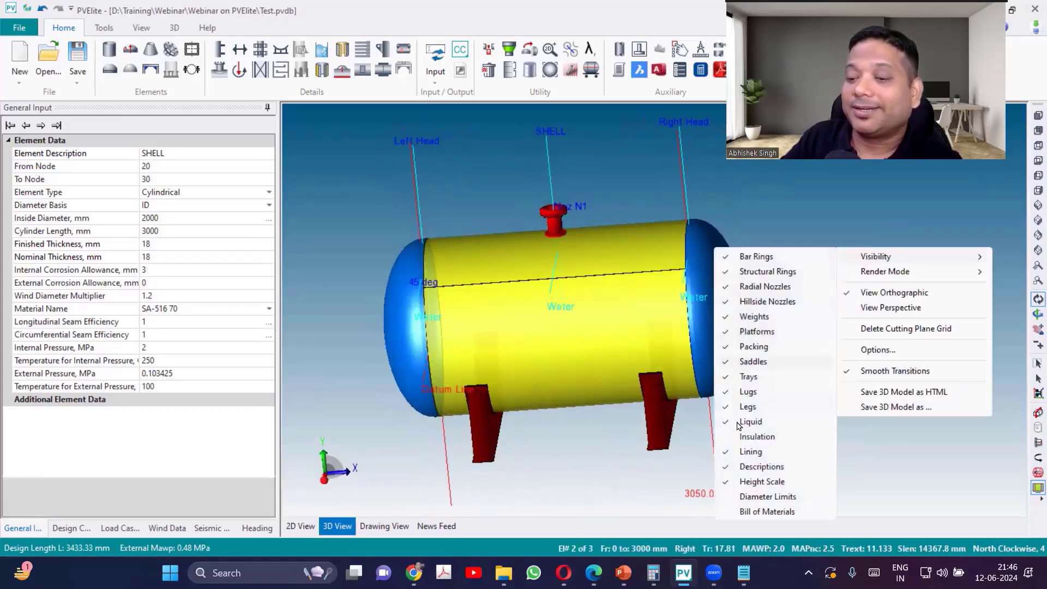
{"action": "left_click", "coordinate": [756, 437]}
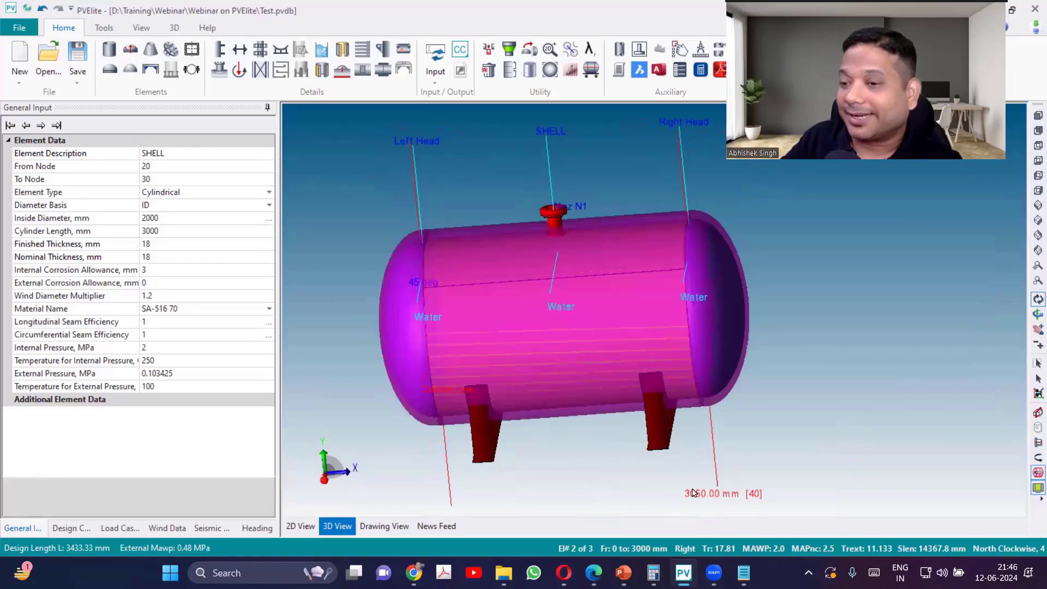
{"action": "left_click_drag", "start_coordinate": [617, 335], "coordinate": [721, 318]}
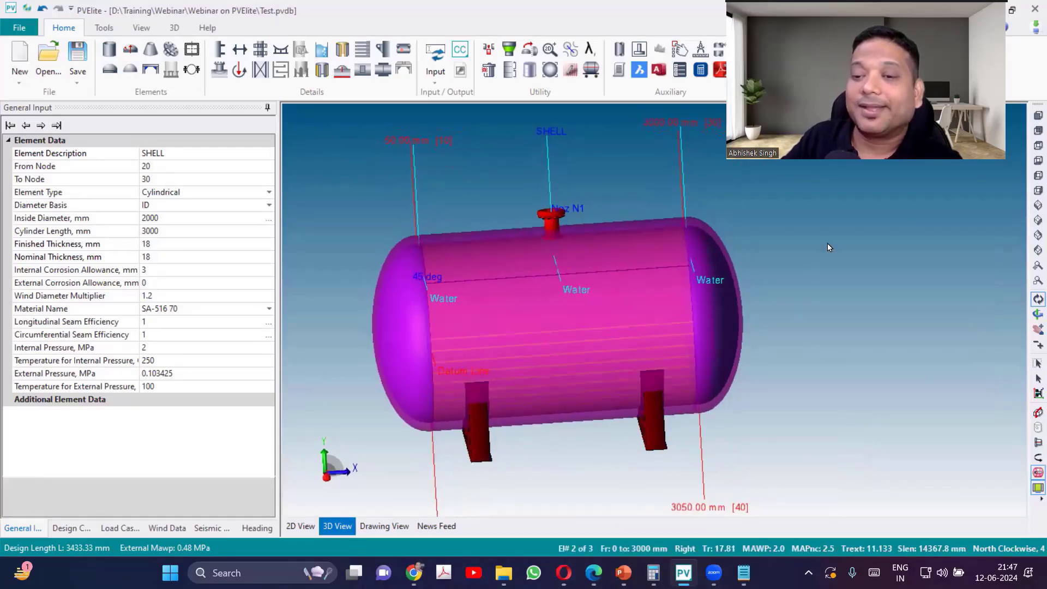
{"action": "left_click_drag", "start_coordinate": [536, 226], "coordinate": [640, 253]}
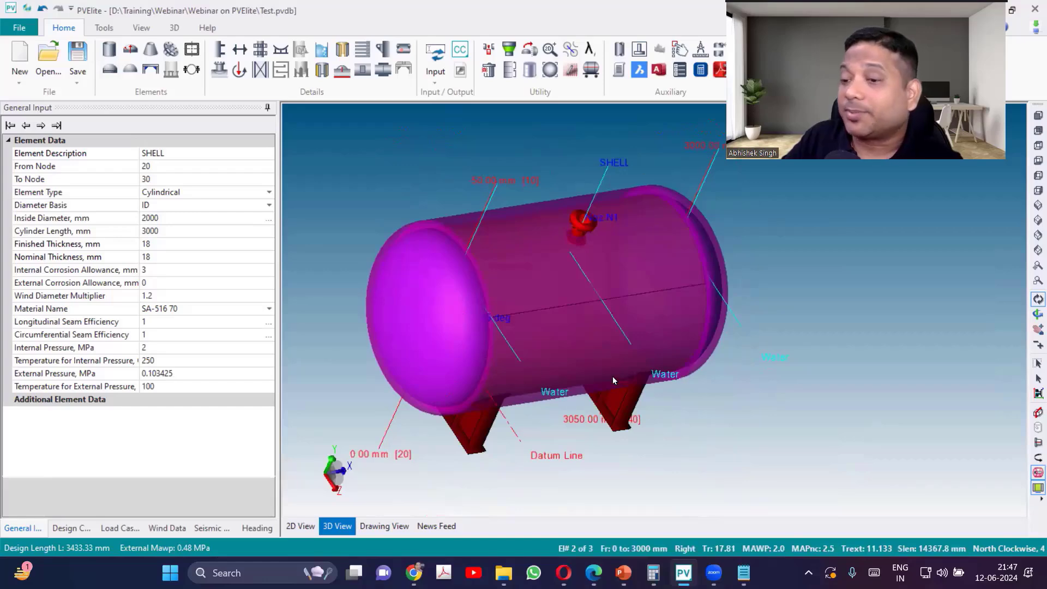
{"action": "left_click_drag", "start_coordinate": [664, 296], "coordinate": [676, 273]}
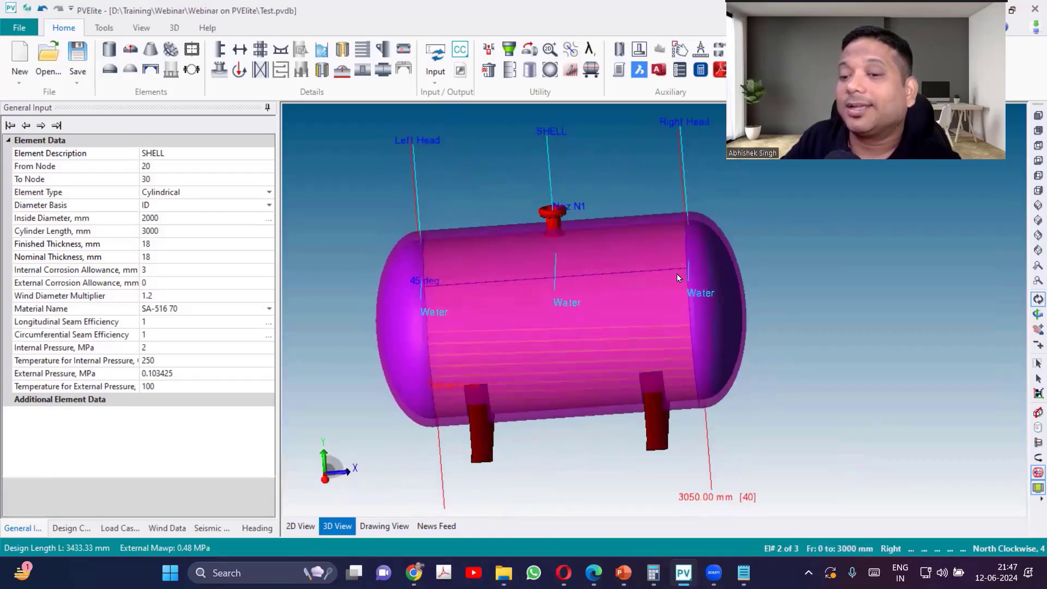
Step: Show the insulated vessel from the front and review which components are set visible in the 3D model
{"action": "left_click", "coordinate": [1036, 130]}
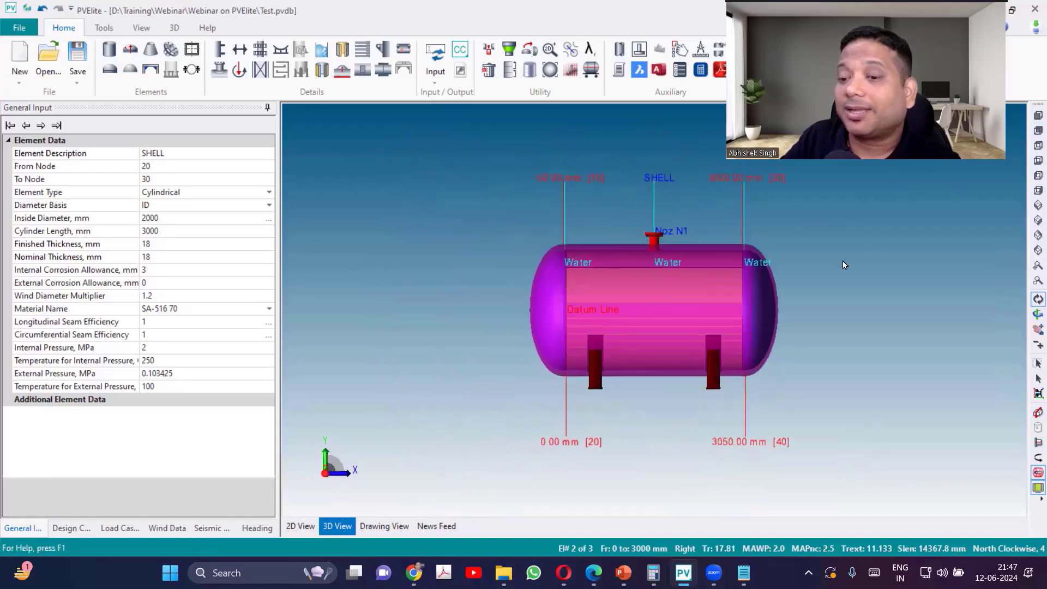
{"action": "right_click", "coordinate": [894, 234]}
{"action": "mouse_move", "coordinate": [923, 244]}
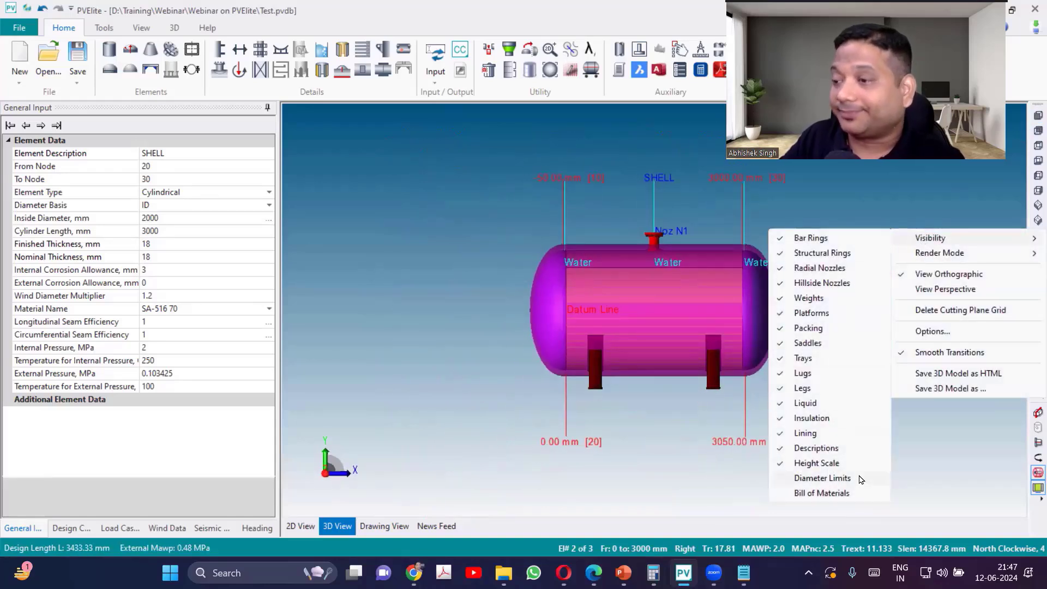
{"action": "left_click", "coordinate": [671, 430]}
{"action": "right_click", "coordinate": [897, 270]}
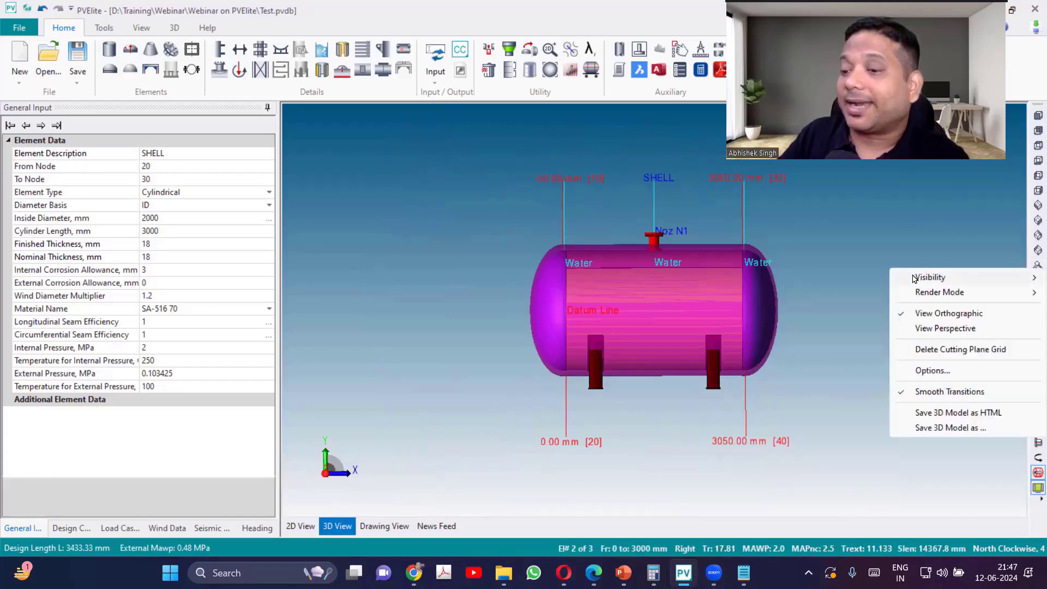
{"action": "mouse_move", "coordinate": [910, 275]}
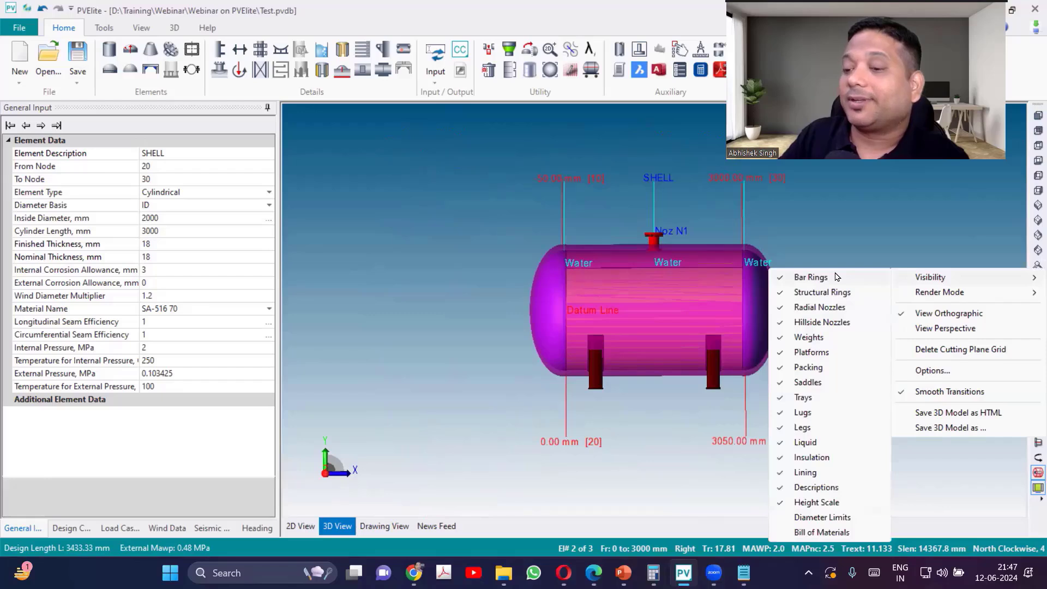
{"action": "left_click", "coordinate": [843, 205]}
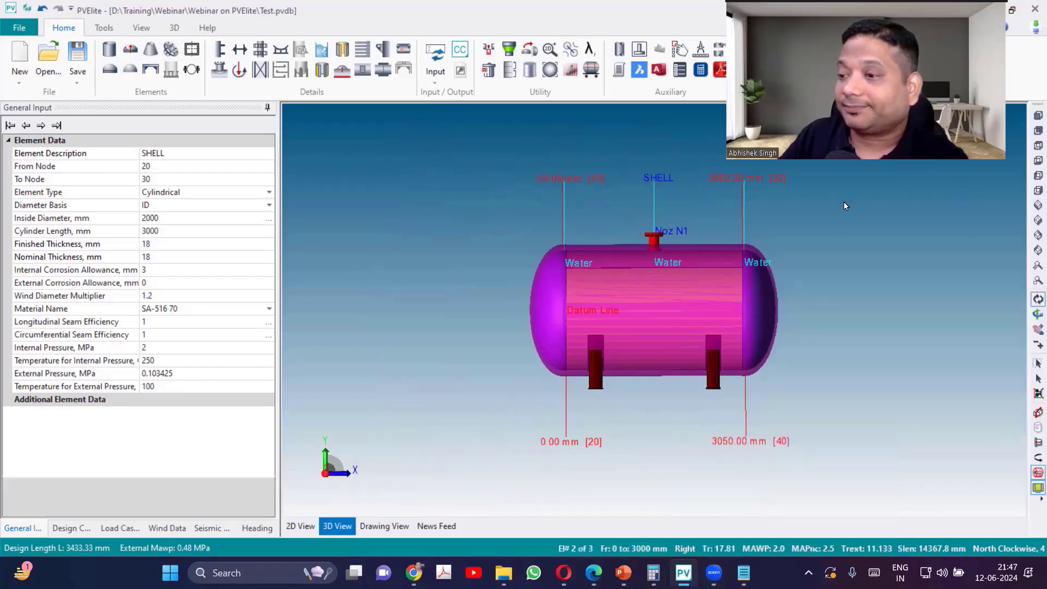
{"action": "scroll", "coordinate": [752, 355], "scroll_direction": "up", "scroll_amount": 1}
{"action": "scroll", "coordinate": [752, 349], "scroll_direction": "up", "scroll_amount": 2}
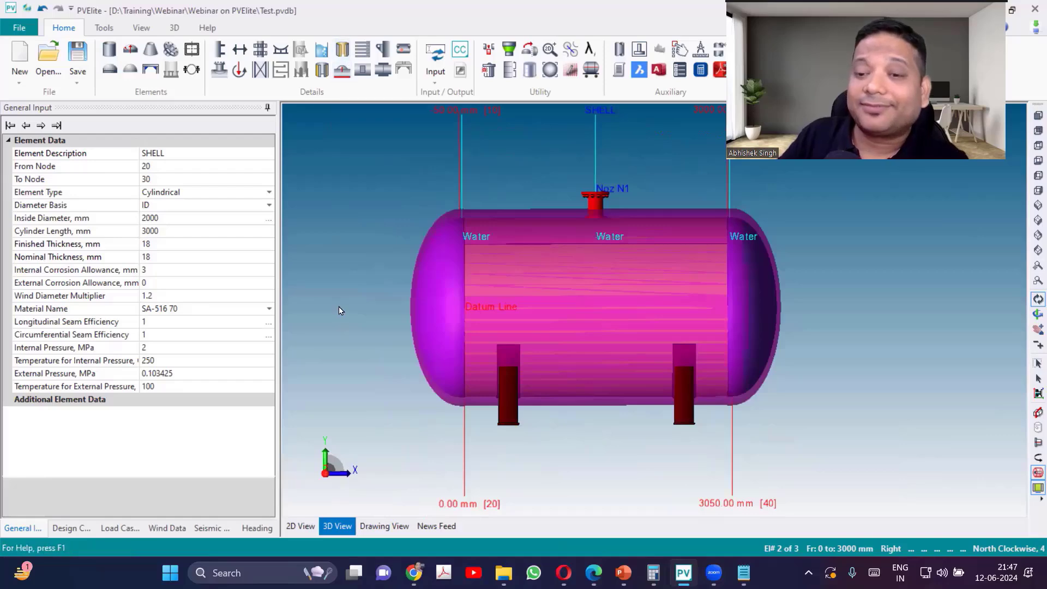
{"action": "left_click", "coordinate": [260, 52]}
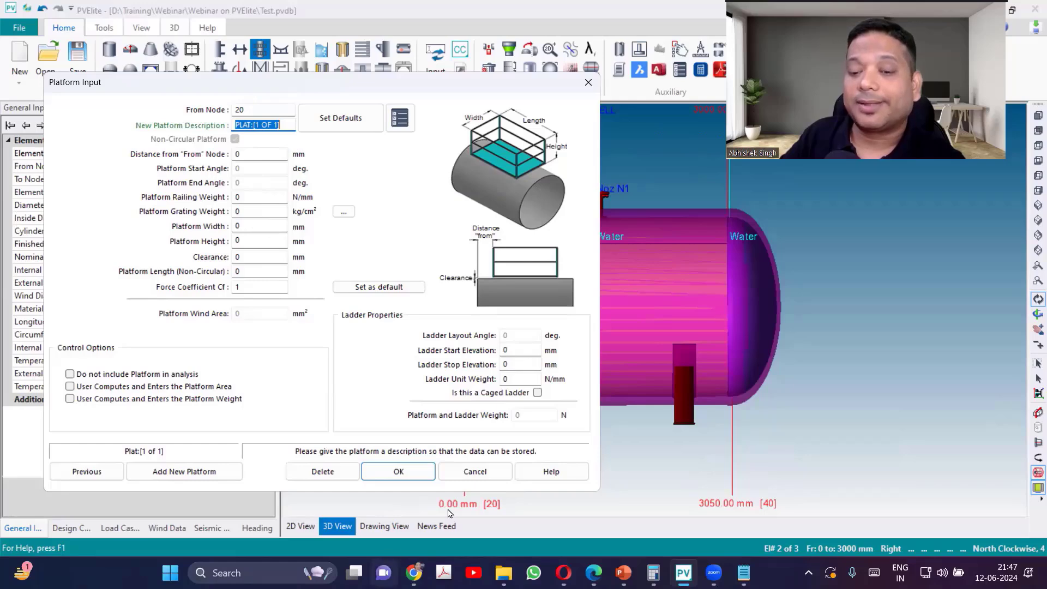
{"action": "left_click", "coordinate": [296, 474]}
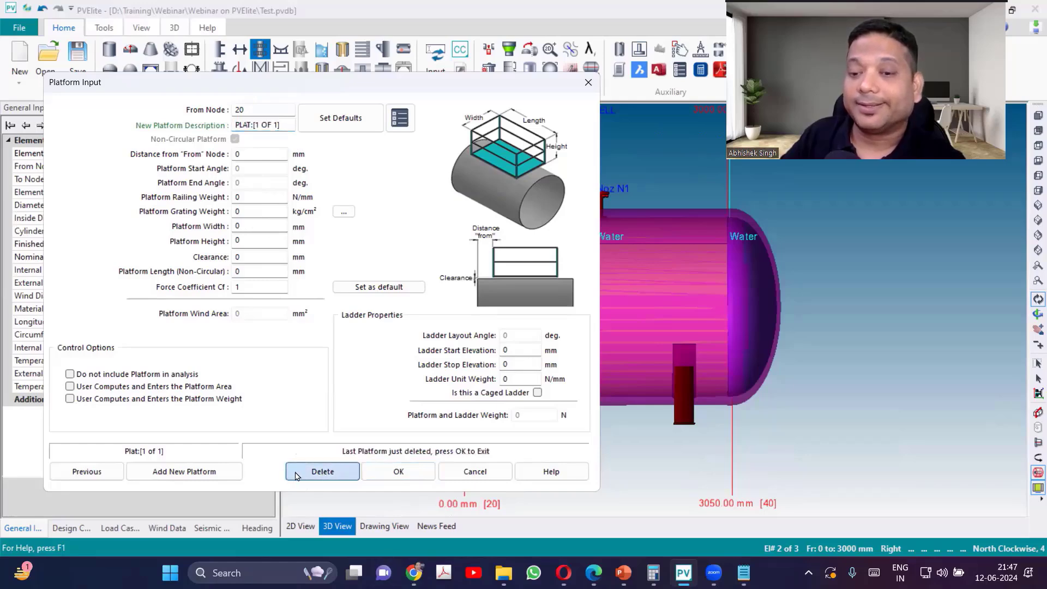
{"action": "left_click", "coordinate": [385, 477]}
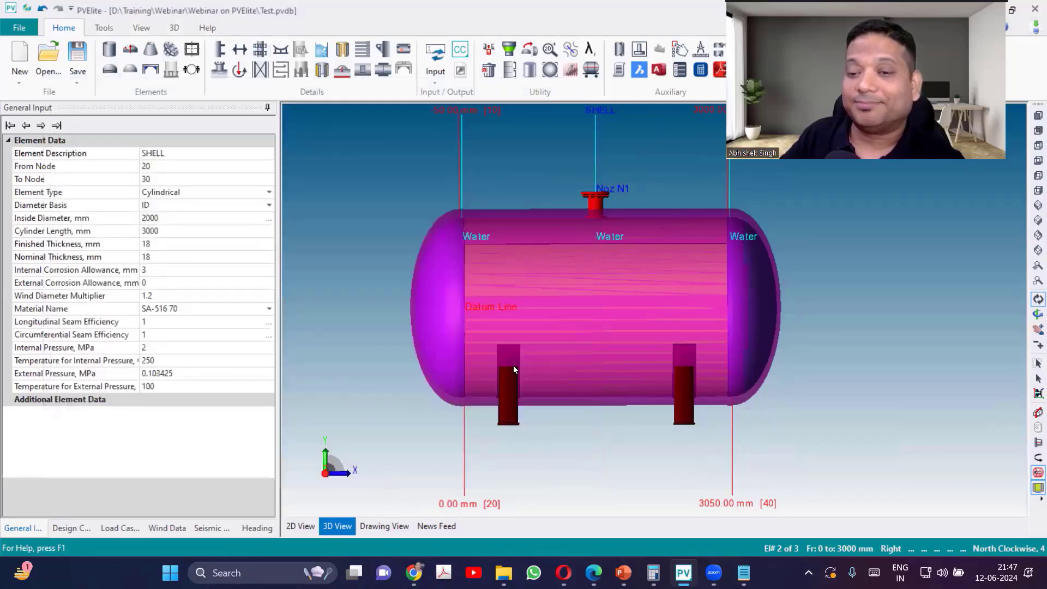